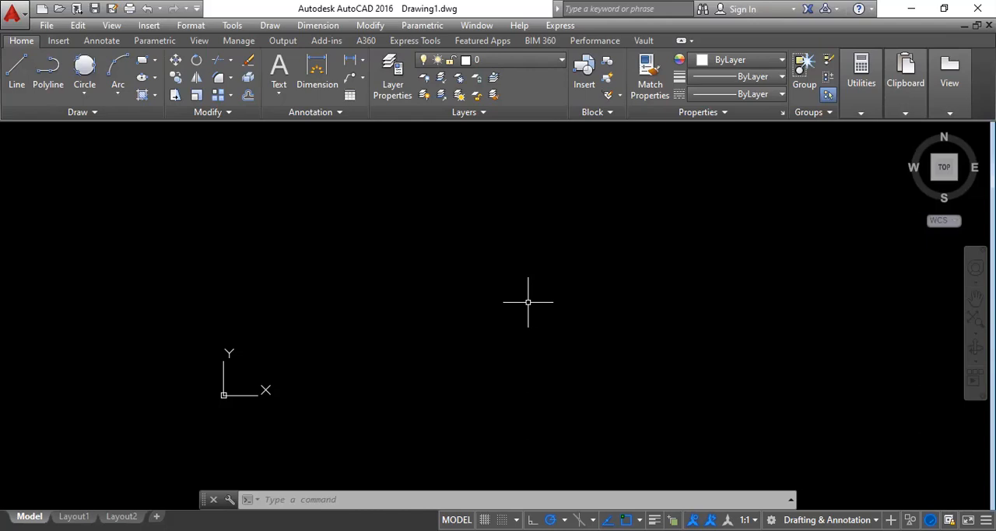
click(192, 29)
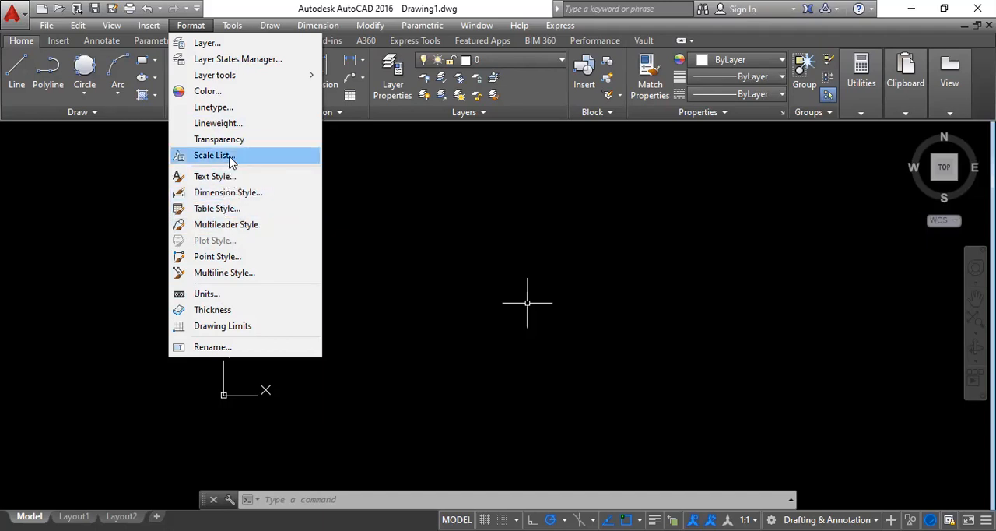
click(235, 27)
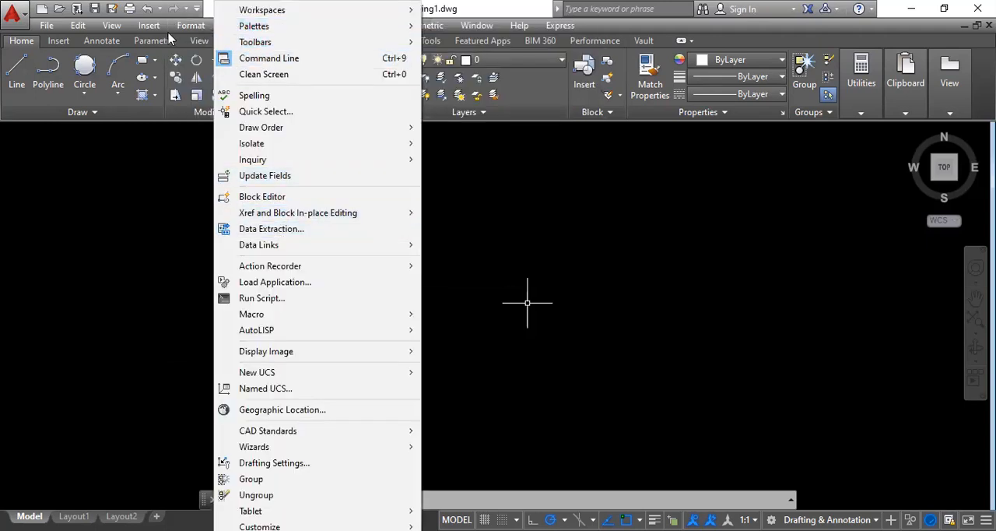
mouse_move(148, 25)
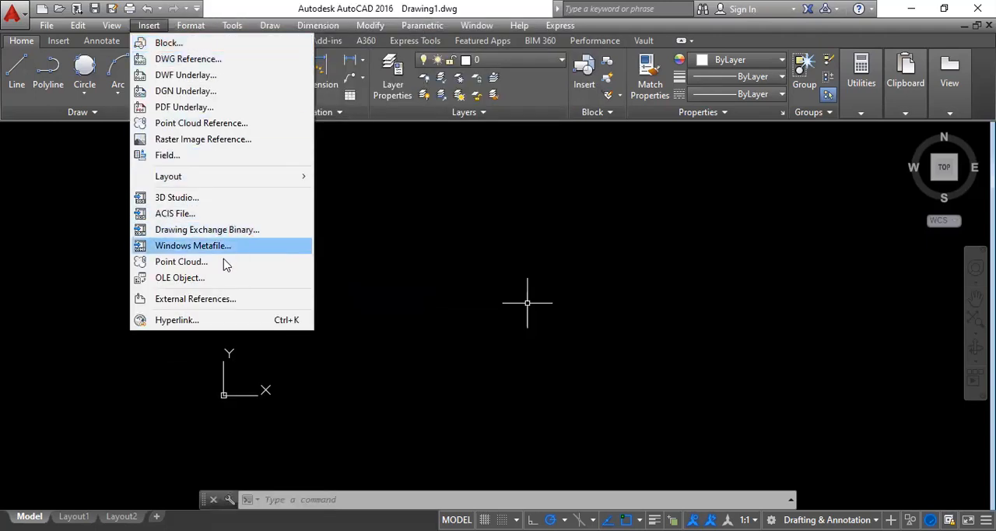
click(380, 185)
click(265, 173)
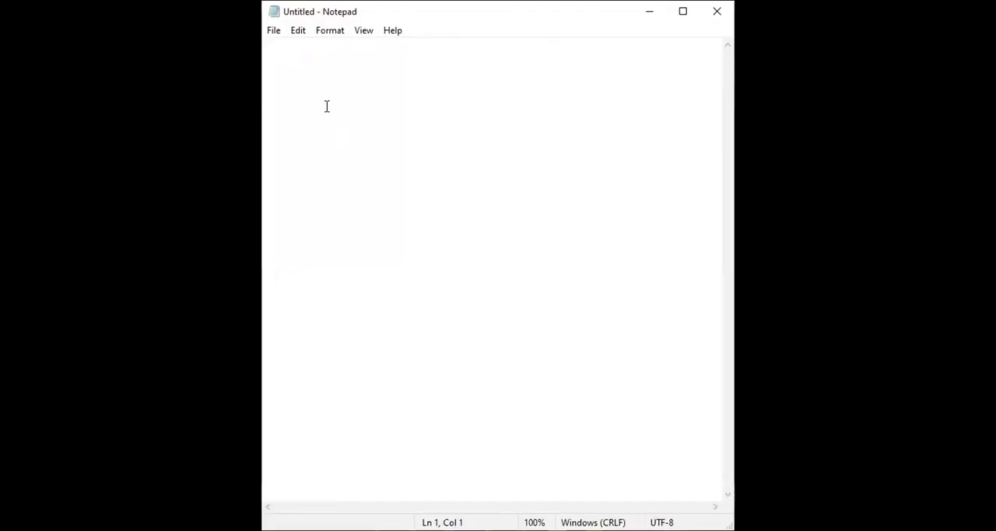
Write "Flyout Menu" in the blank note and switch back to AutoCAD.
text(Flyo)
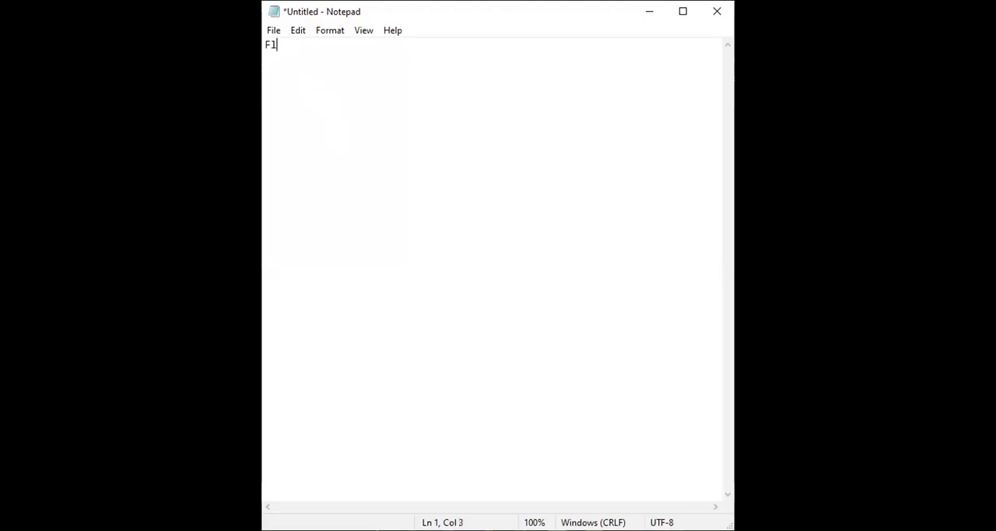
text(ut N)
key(BackSpace)
text(Menu)
key(alt+Tab)
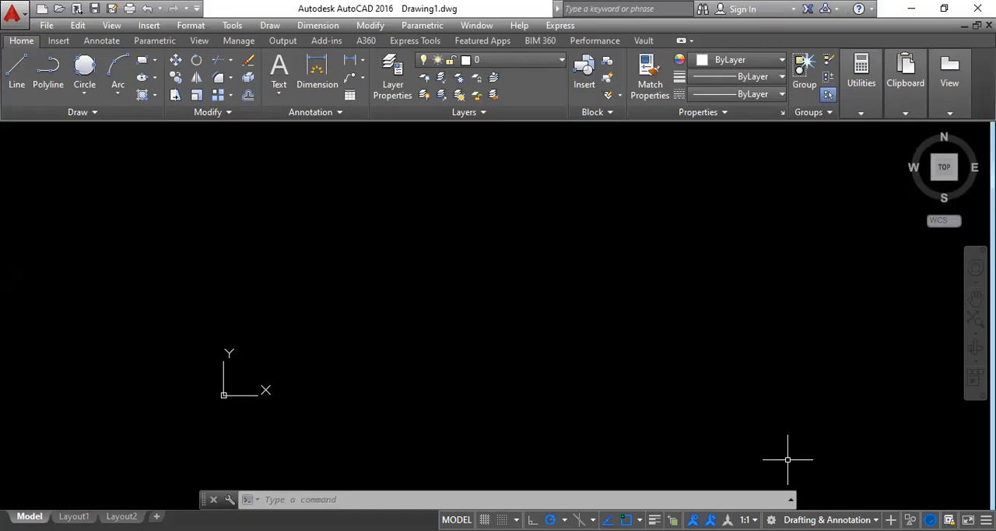
Open the drawing units settings and set the length type to Decimal with a precision of 0.00.
click(190, 26)
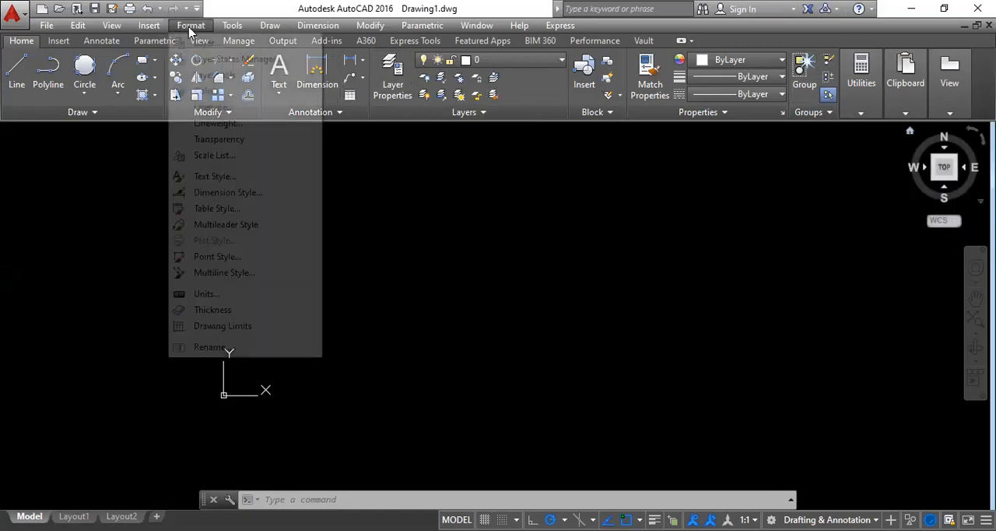
click(225, 295)
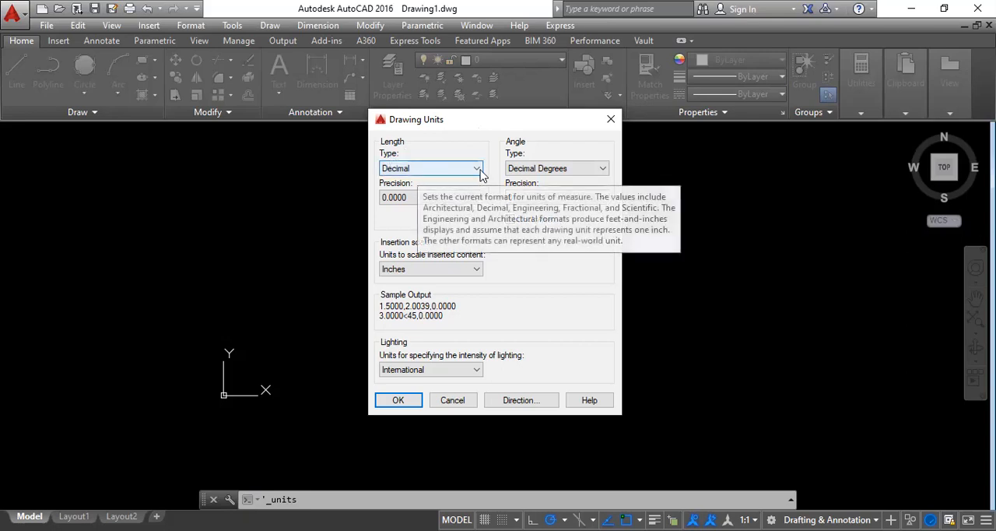
click(465, 174)
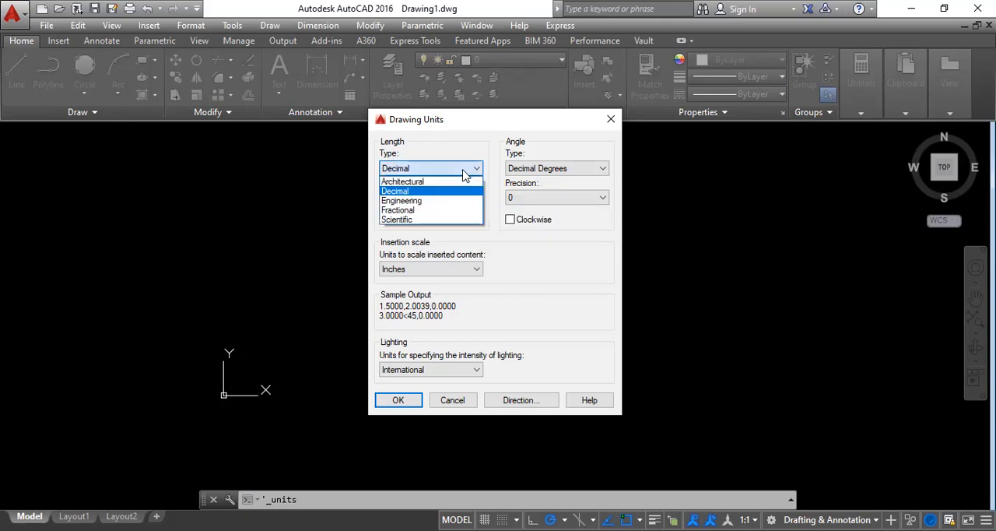
click(401, 201)
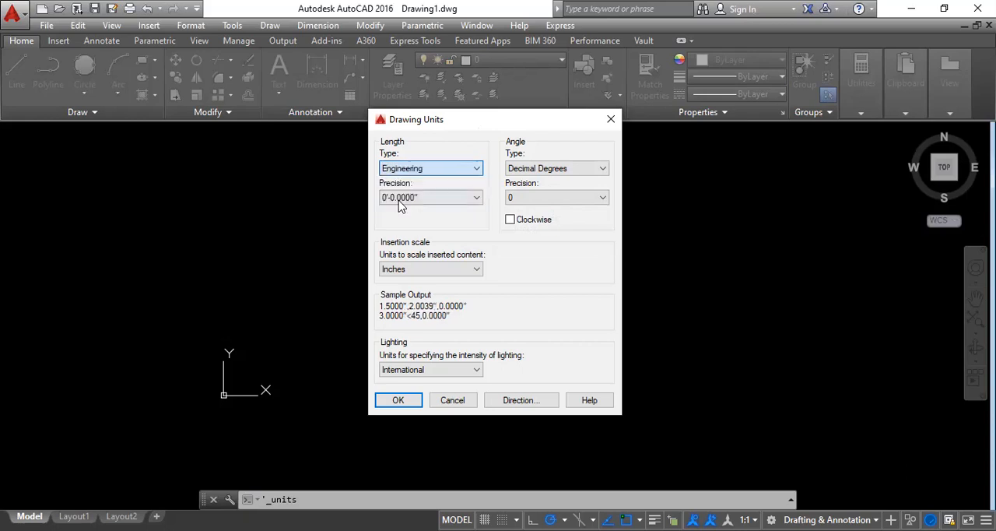
click(433, 168)
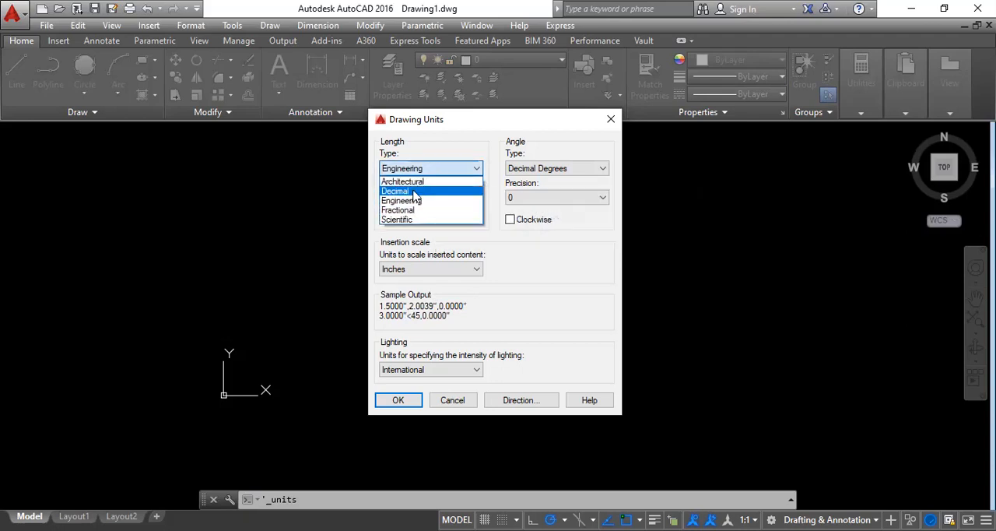
click(414, 191)
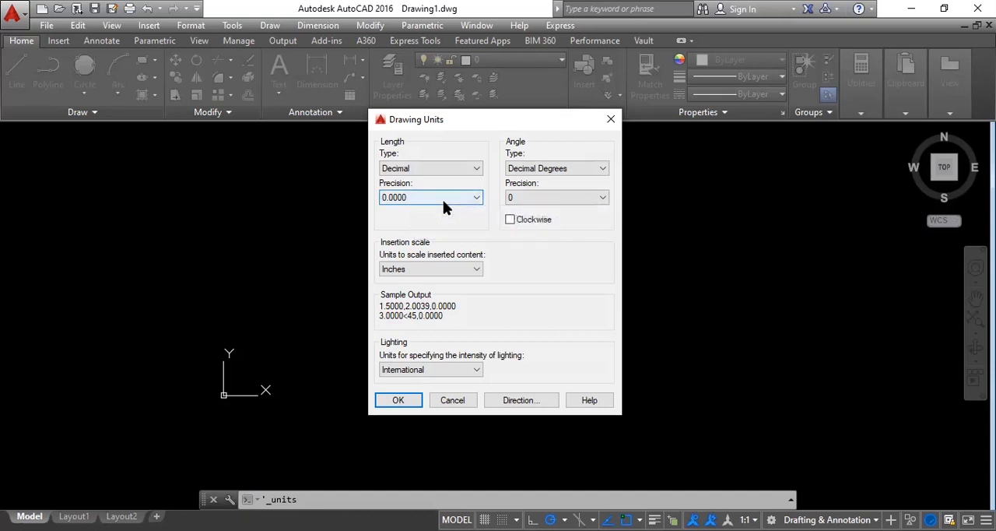
click(442, 197)
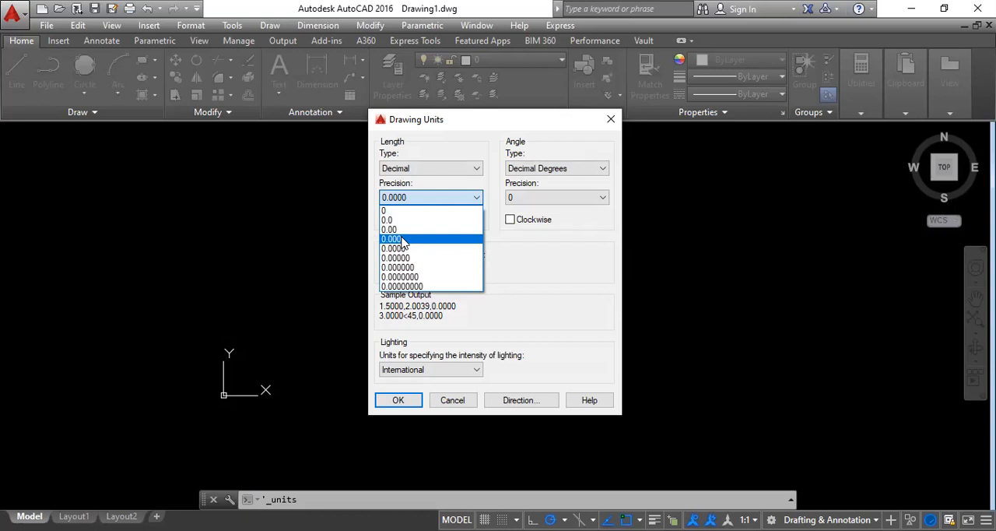
click(403, 240)
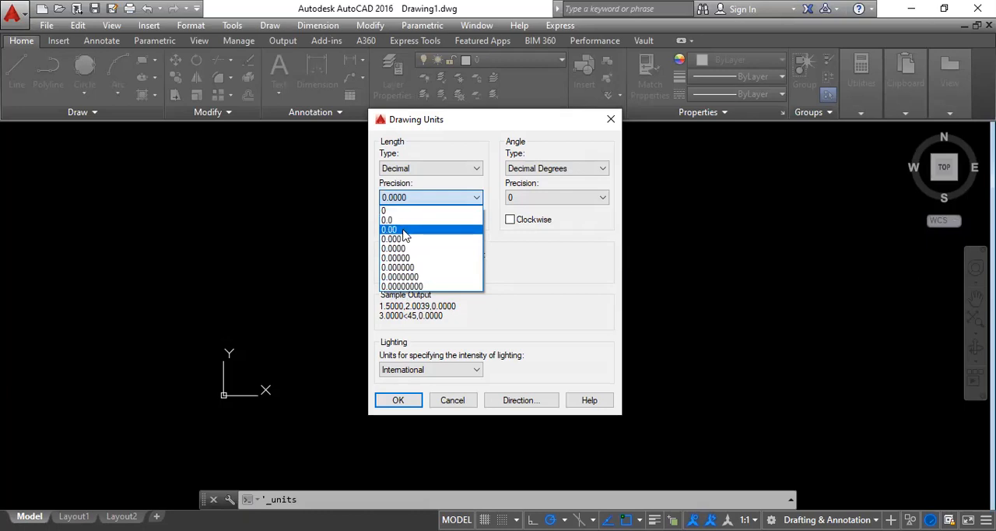
click(404, 230)
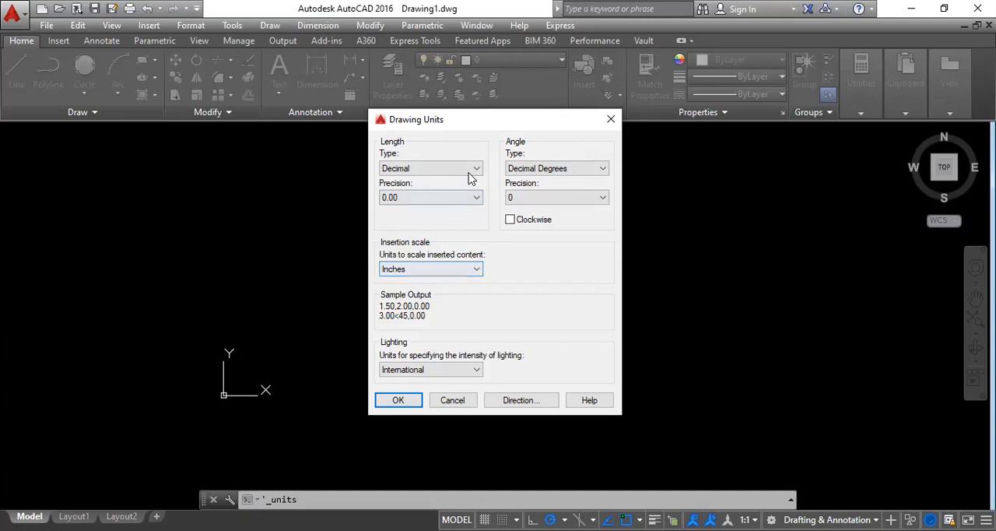
Set the insertion scale to Millimeters with International lighting units, and apply the drawing units.
click(455, 272)
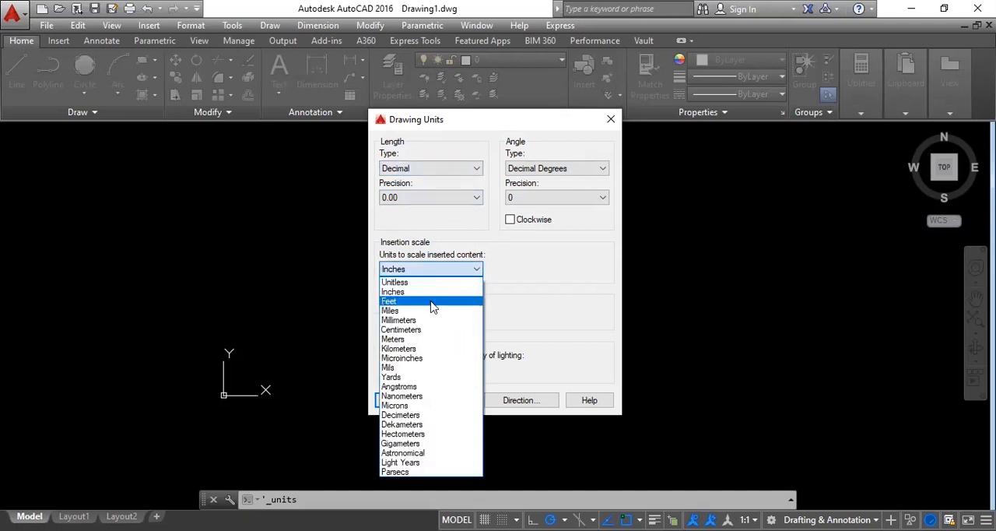
click(418, 321)
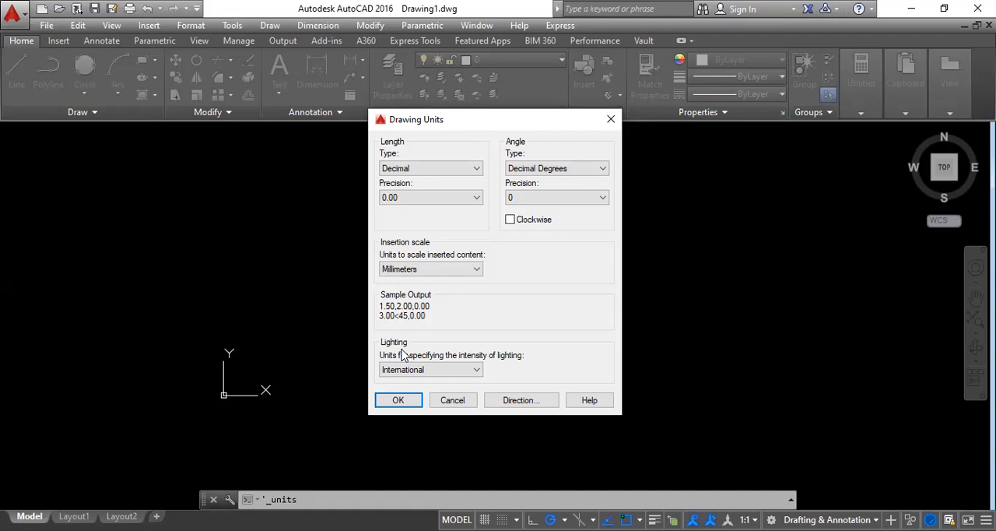
click(467, 370)
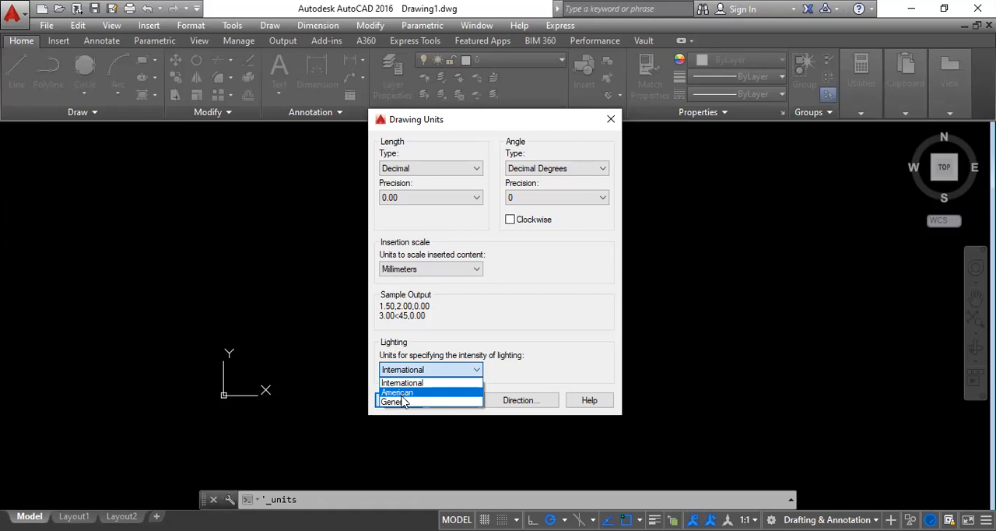
click(406, 382)
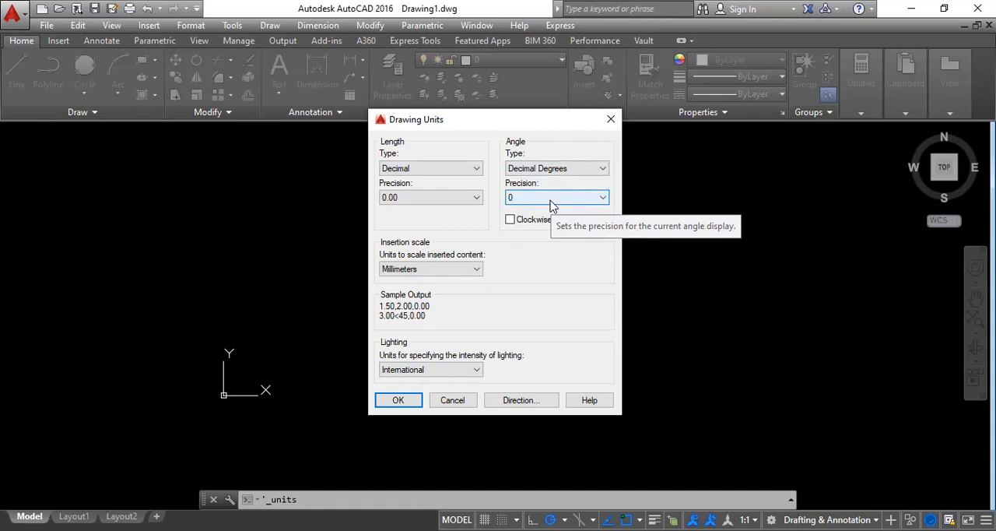
click(510, 221)
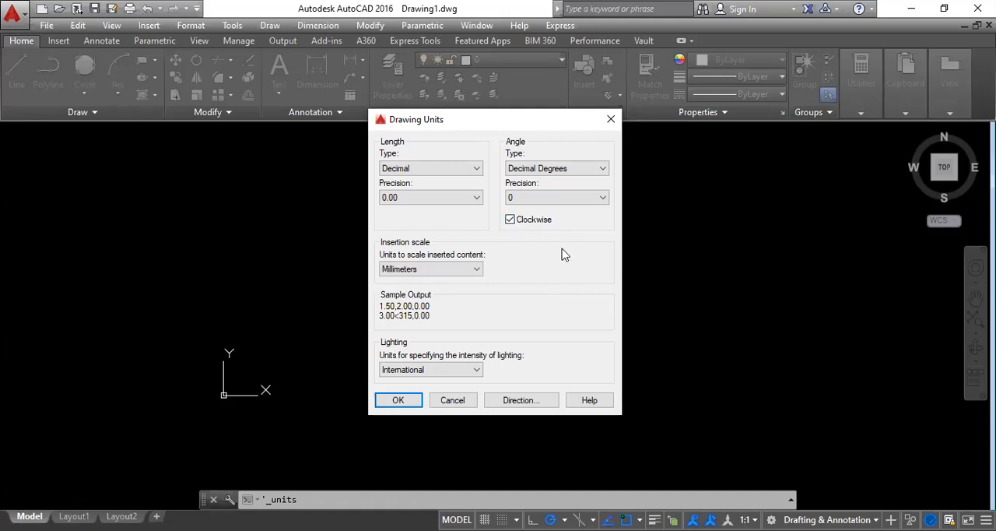
click(509, 220)
click(398, 402)
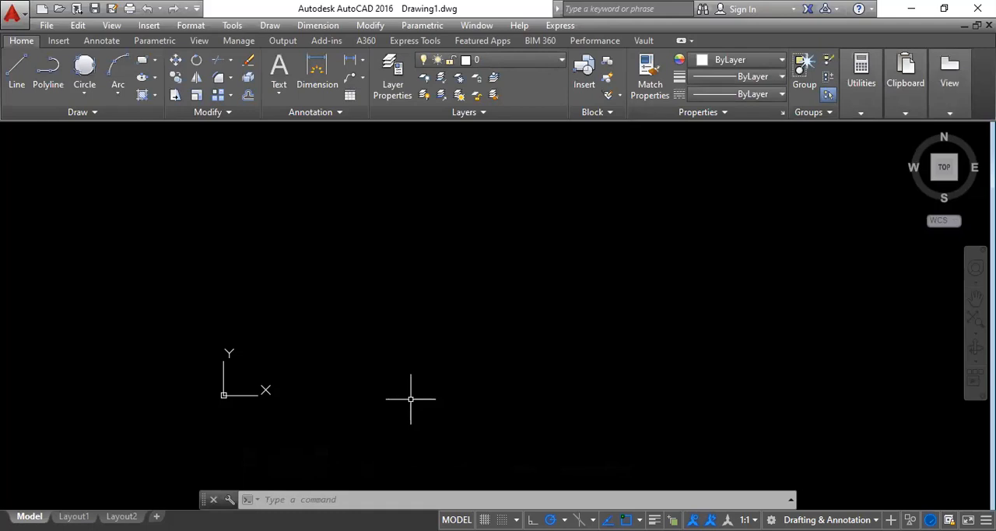
Try a 1:1 plot scale in mm with Fit to paper off, and close the plot settings without plotting.
key(ctrl+n)
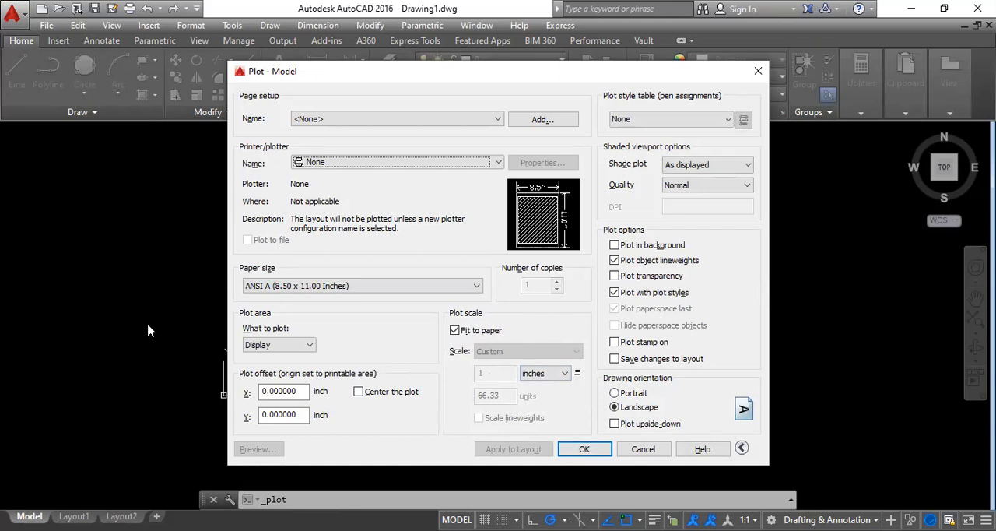
click(564, 373)
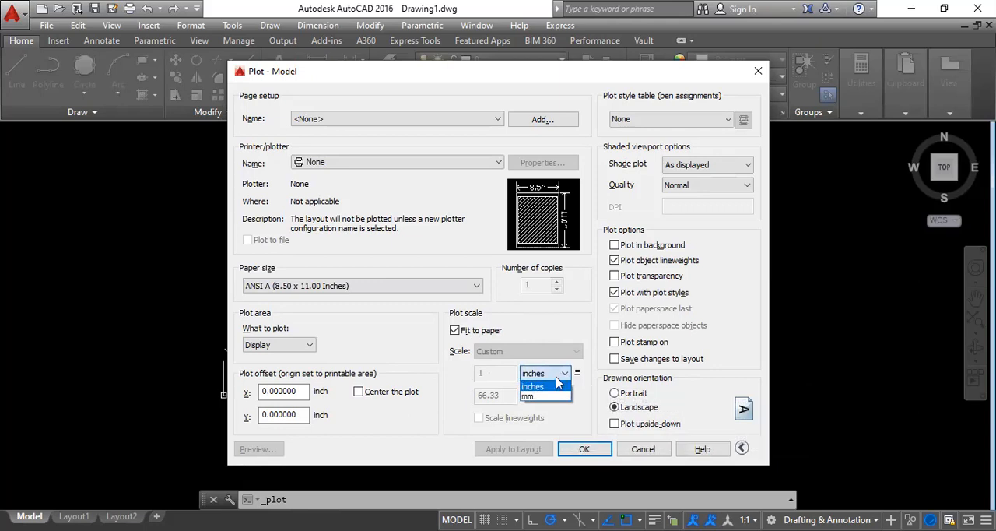
click(536, 396)
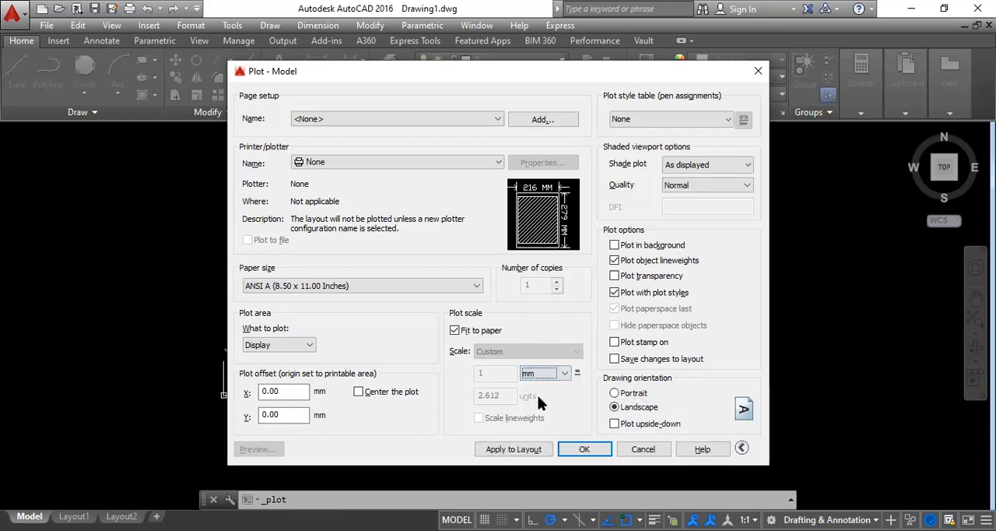
click(456, 331)
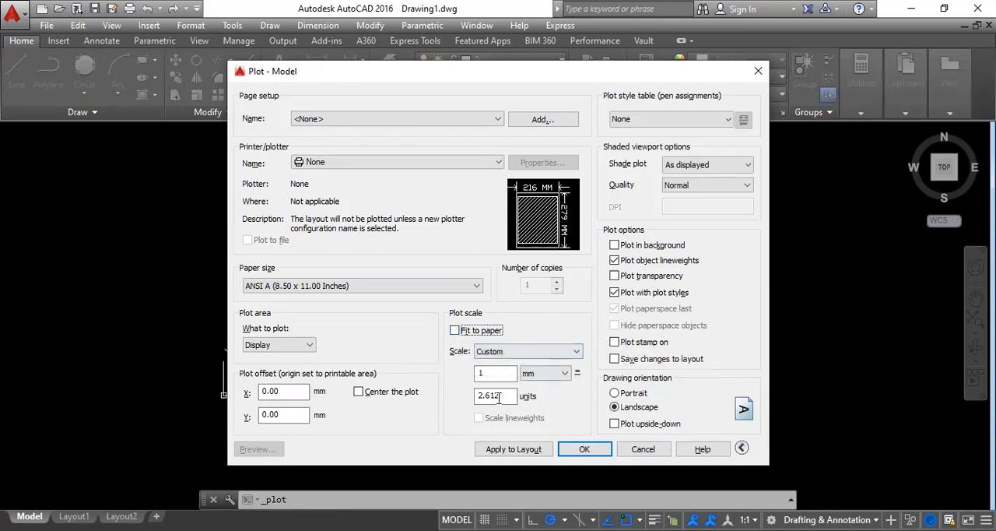
click(525, 354)
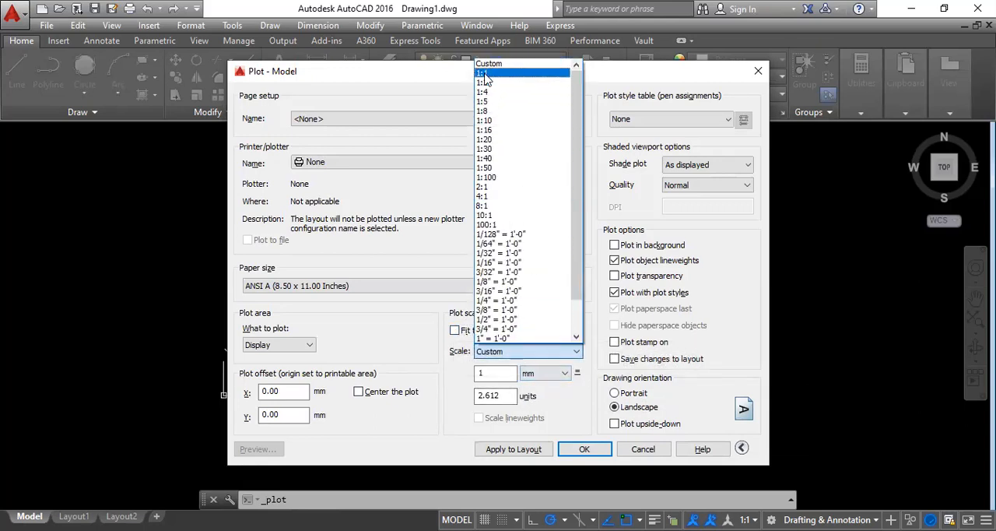
click(482, 72)
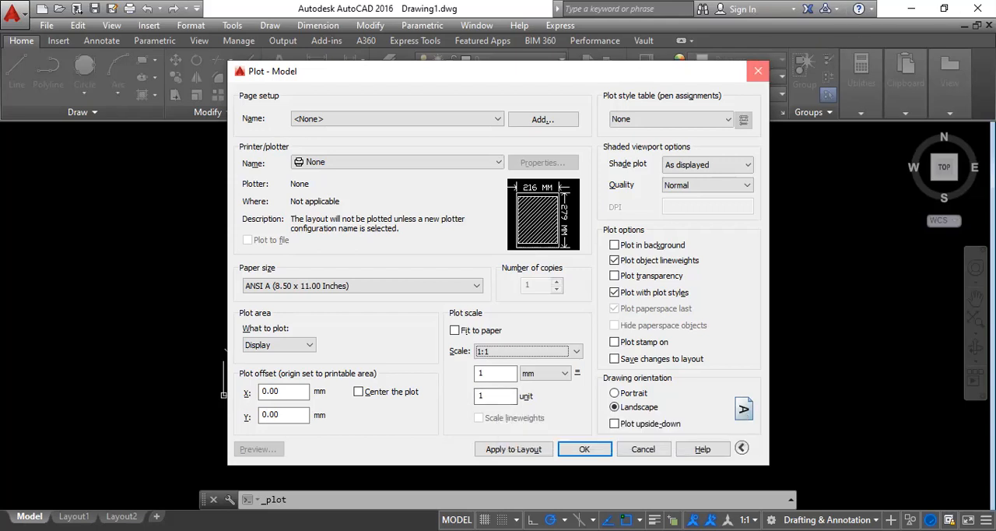
click(758, 71)
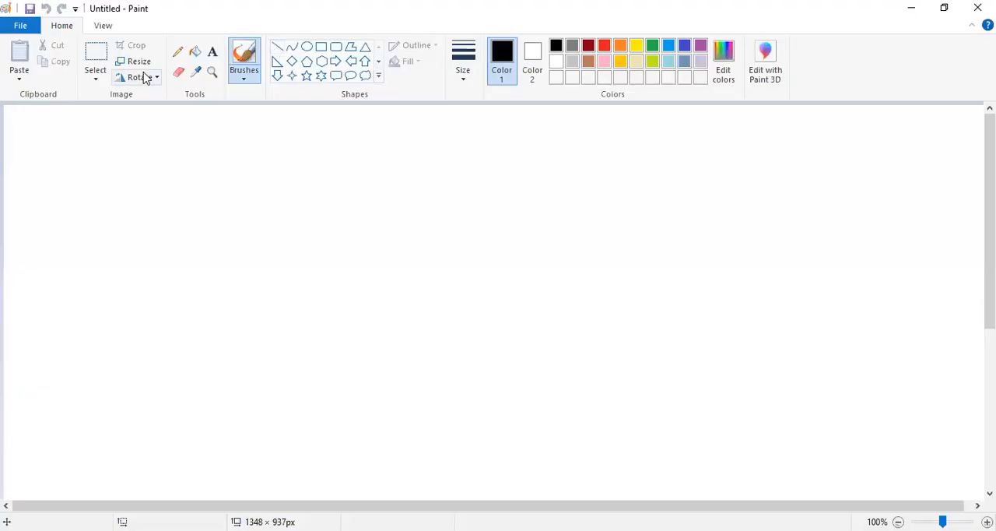
Sketch a freehand arc with the Pencil and mark its centre with a cross labelled "CP".
click(177, 54)
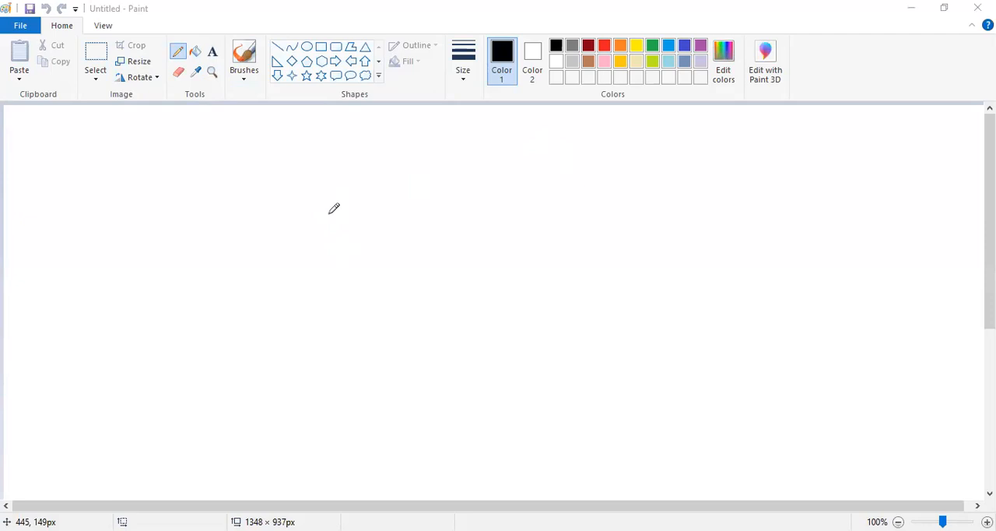
mouse_move(327, 210)
mouse_down()
mouse_move(370, 204)
mouse_move(451, 259)
mouse_move(446, 344)
mouse_up()
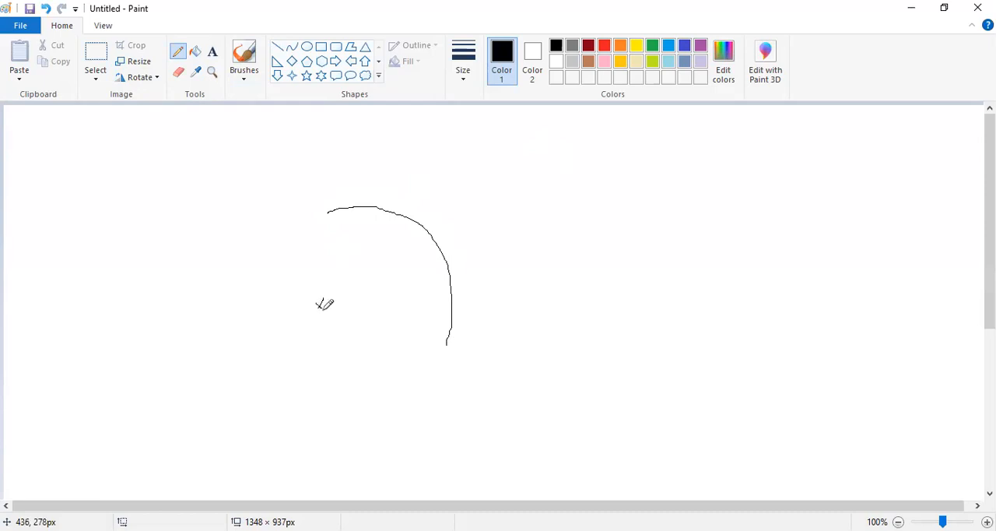
drag(316, 312, 322, 300)
mouse_move(293, 333)
mouse_down()
mouse_move(284, 340)
mouse_move(295, 346)
mouse_move(299, 315)
mouse_move(294, 333)
mouse_up()
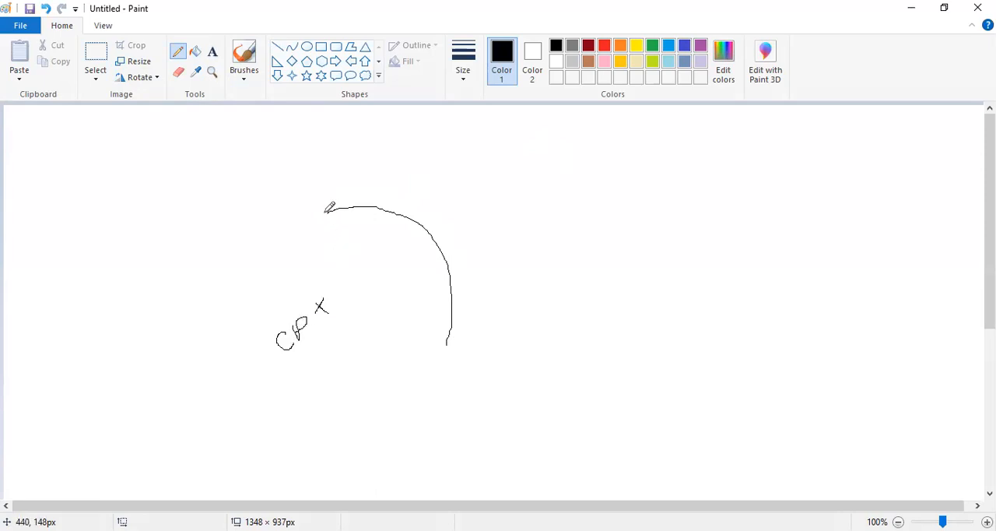
Draw lines from both arc ends to the centre cross and label the upper one as the radius "R".
mouse_move(326, 209)
mouse_down()
mouse_move(317, 308)
mouse_move(450, 343)
mouse_up()
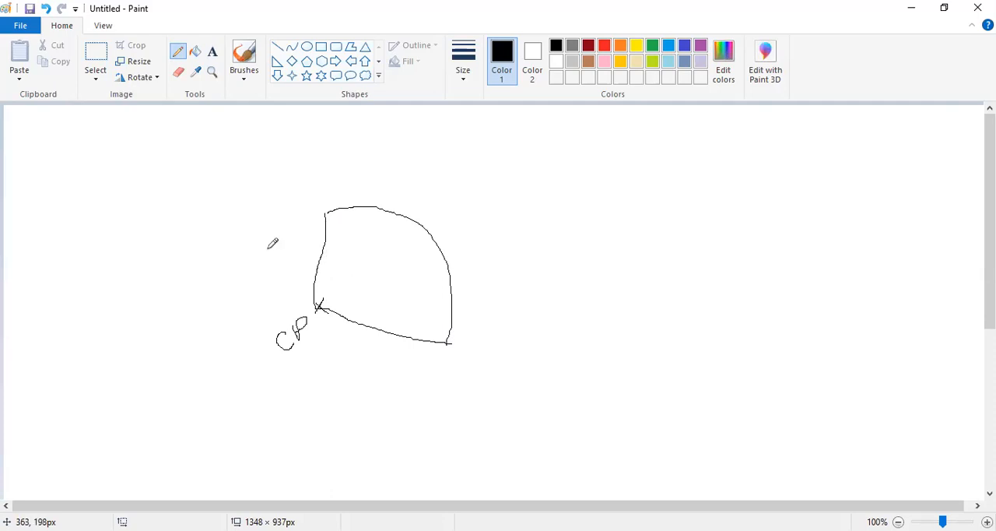
mouse_move(264, 248)
mouse_down()
mouse_move(265, 265)
mouse_move(268, 246)
mouse_move(315, 276)
mouse_up()
mouse_move(253, 288)
mouse_down()
mouse_move(310, 269)
mouse_move(302, 272)
mouse_up()
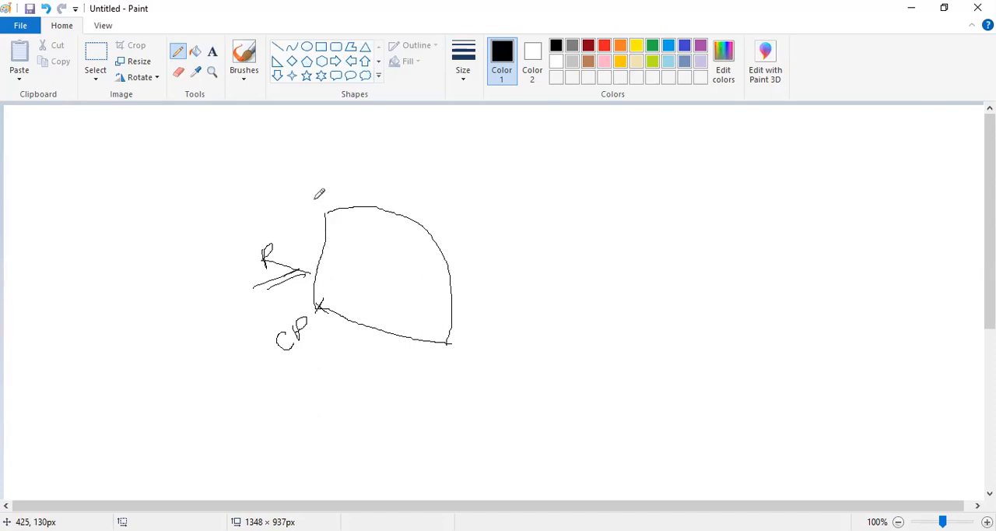
Label the arc's upper end "Start" and its lower end "End", and emphasize each label with a line.
mouse_move(314, 200)
mouse_down()
mouse_move(323, 209)
mouse_move(332, 191)
mouse_move(351, 191)
mouse_move(369, 156)
mouse_up()
mouse_move(455, 348)
mouse_down()
mouse_move(512, 335)
mouse_move(501, 337)
mouse_up()
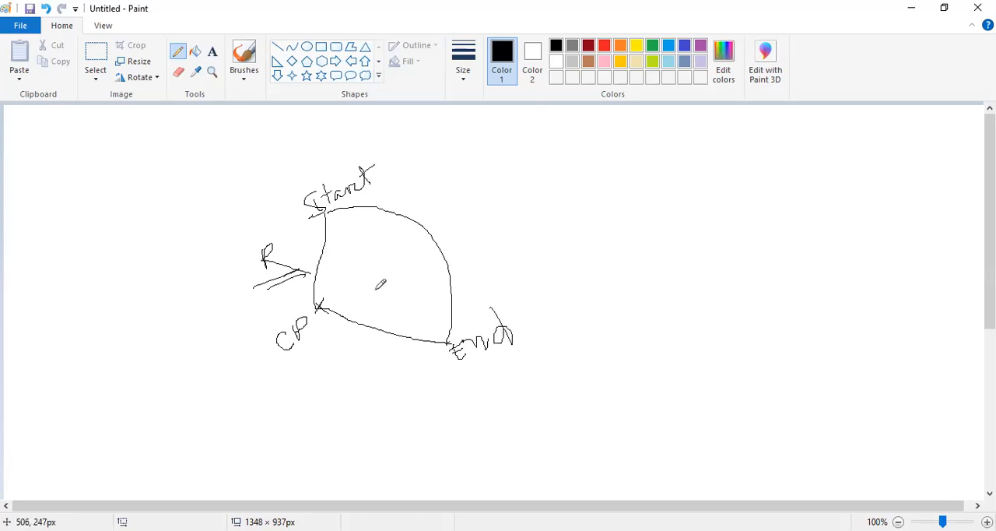
drag(449, 379, 503, 353)
drag(300, 190, 347, 165)
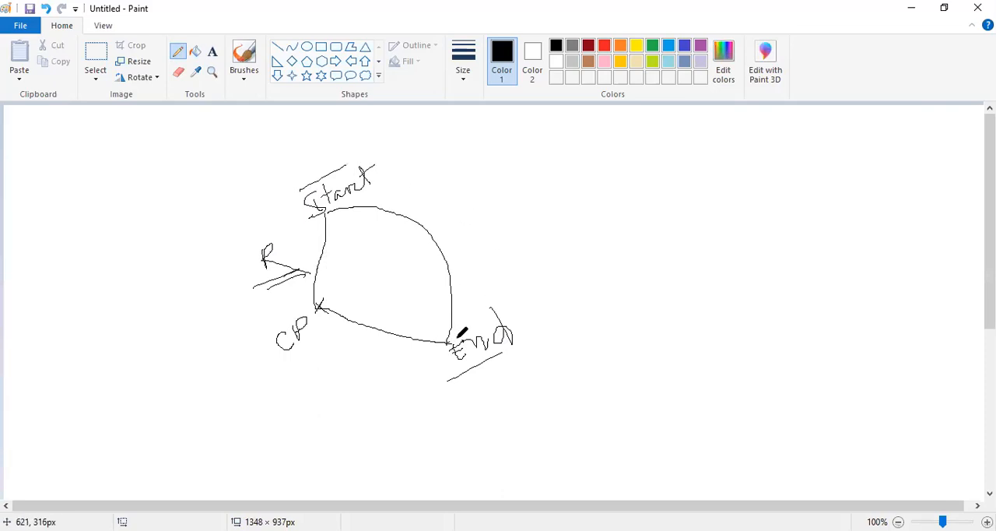
Sketch a small angle arc at the centre point between both radius lines and label it with theta (θ).
drag(317, 269, 333, 315)
mouse_move(356, 277)
mouse_down()
mouse_move(364, 293)
mouse_move(349, 283)
mouse_move(366, 288)
mouse_up()
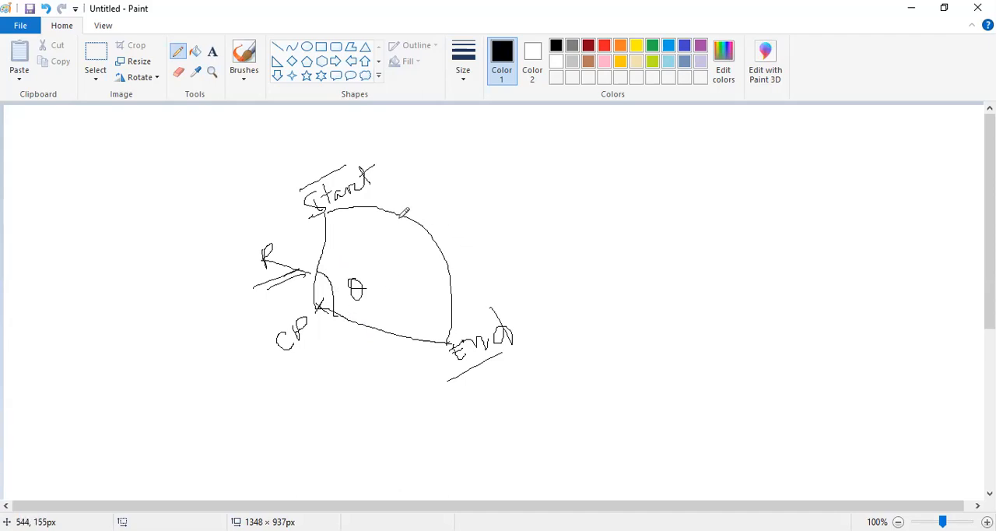
Beside the first sketch, mark two endpoints with crosses and join them with two shallow inner arcs and two large outer arcs.
mouse_move(565, 161)
mouse_down()
mouse_move(596, 191)
mouse_move(603, 273)
mouse_move(596, 293)
mouse_move(589, 286)
mouse_move(599, 296)
mouse_up()
mouse_move(571, 162)
mouse_down()
mouse_move(559, 171)
mouse_move(570, 166)
mouse_move(557, 226)
mouse_move(589, 276)
mouse_up()
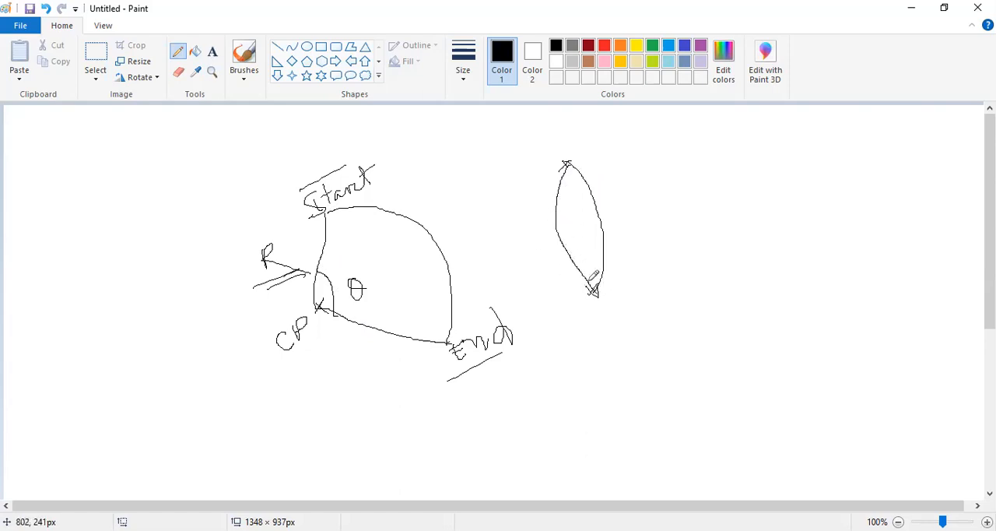
mouse_move(578, 154)
mouse_down()
mouse_move(705, 158)
mouse_move(676, 287)
mouse_move(596, 296)
mouse_up()
mouse_move(568, 161)
mouse_down()
mouse_move(552, 153)
mouse_move(485, 189)
mouse_move(526, 284)
mouse_move(566, 295)
mouse_up()
Mark the centres of the two large arcs with crosses and sketch opposing direction arrows across the inner arcs.
drag(541, 223, 541, 227)
drag(623, 203, 630, 213)
drag(630, 204, 623, 212)
mouse_move(565, 224)
mouse_down()
mouse_move(606, 222)
mouse_move(567, 241)
mouse_move(602, 261)
mouse_up()
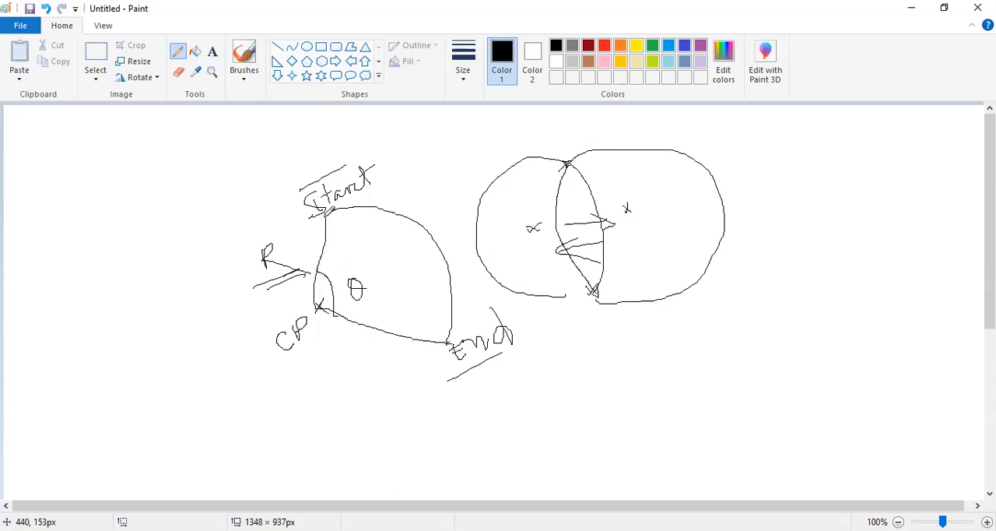
Sketch extension lines from the arc's Start and End points and add arrows pointing to them to dimension the chord.
drag(331, 204, 420, 173)
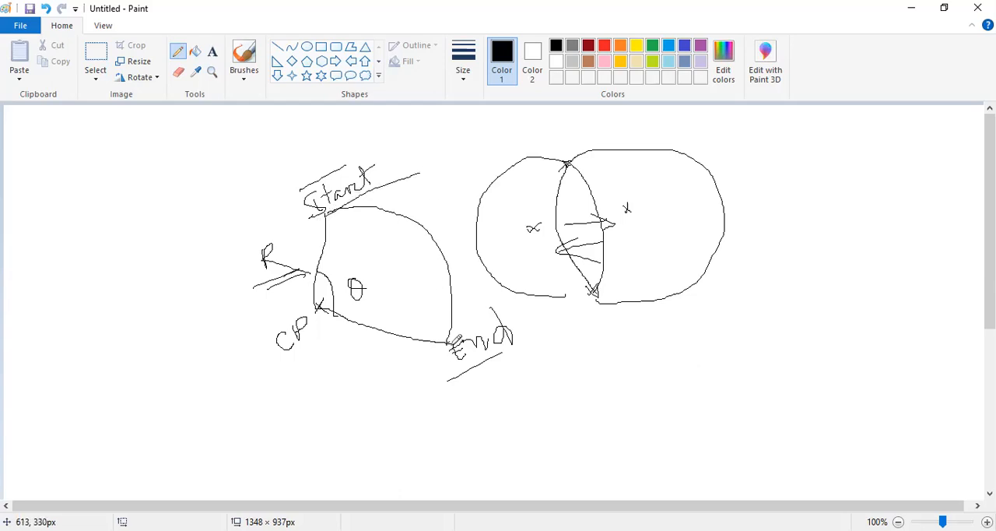
drag(441, 342, 507, 315)
drag(399, 177, 437, 224)
drag(407, 190, 421, 195)
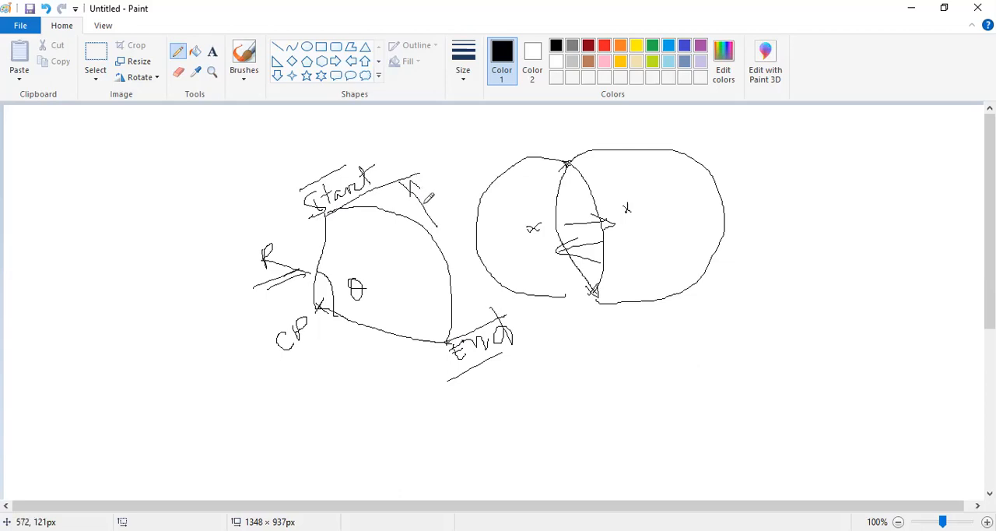
drag(471, 283, 505, 319)
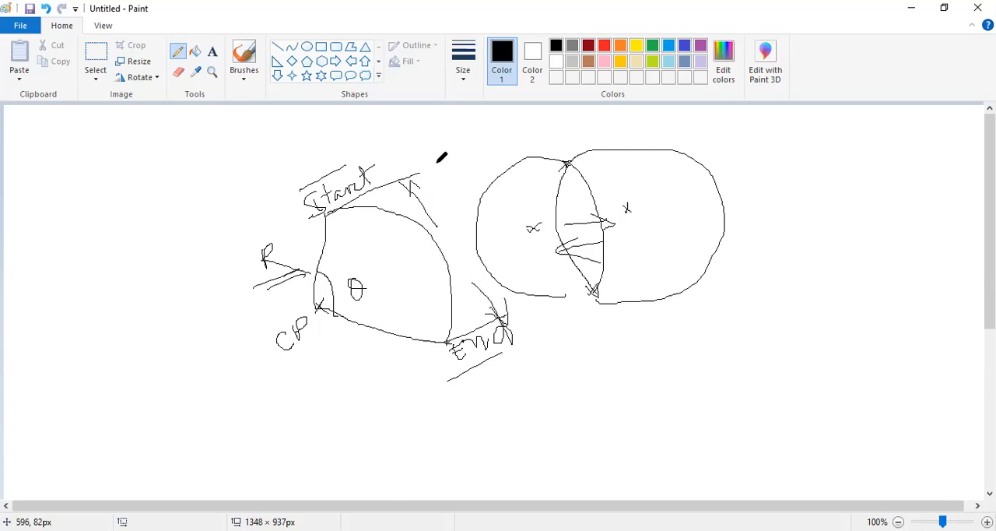
Write "Chordal" beside the chord dimension, underline it, and sketch another arrow towards the extension line at End.
mouse_move(438, 164)
mouse_down()
mouse_move(441, 180)
mouse_move(465, 158)
mouse_move(488, 165)
mouse_move(512, 129)
mouse_move(515, 149)
mouse_move(543, 145)
mouse_move(533, 113)
mouse_move(556, 142)
mouse_up()
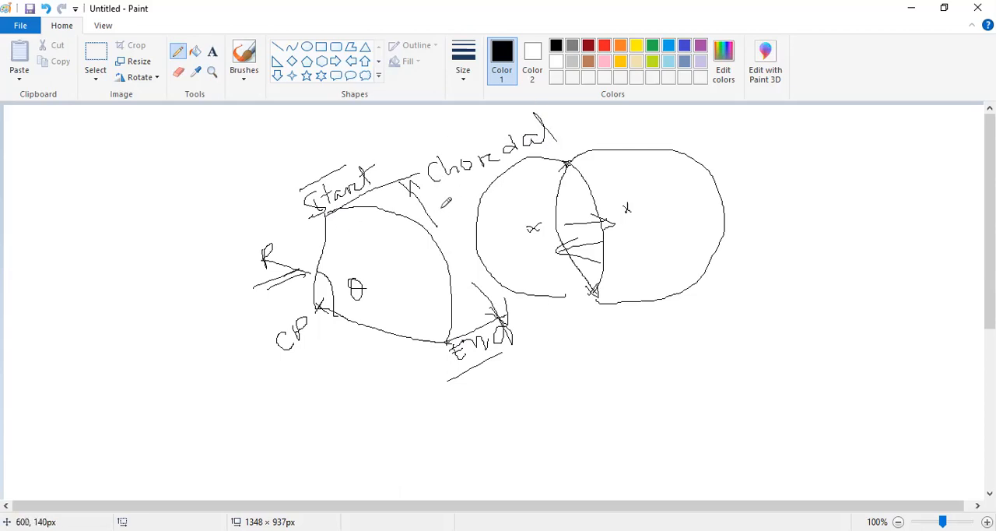
drag(444, 196, 501, 156)
drag(449, 240, 498, 317)
drag(502, 278, 503, 311)
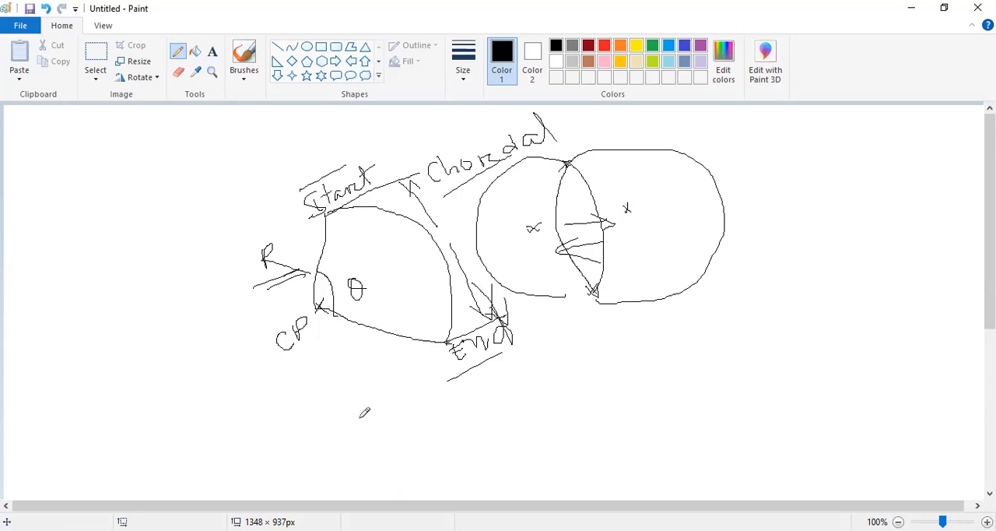
Switch to AutoCAD and draw a large, nearly closed arc with the 3-Point method.
key(alt+Tab)
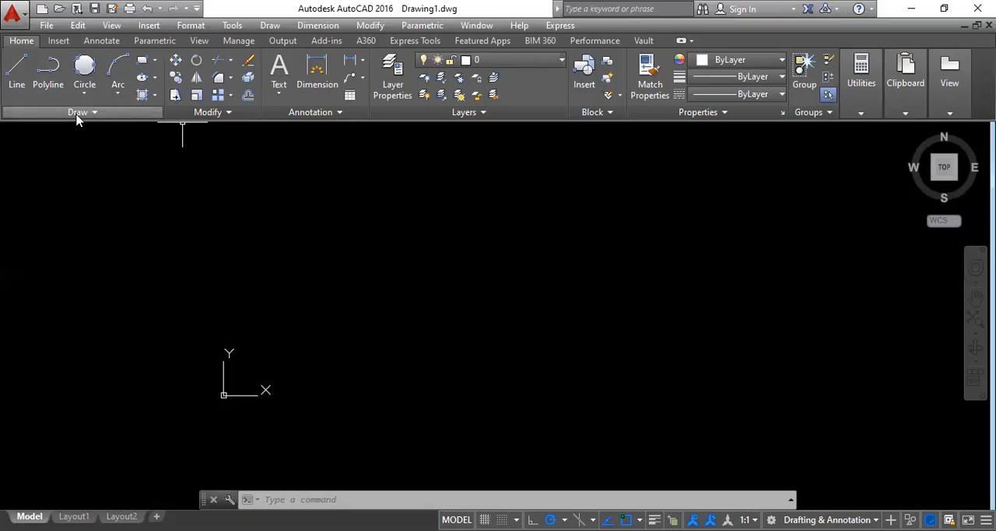
click(119, 94)
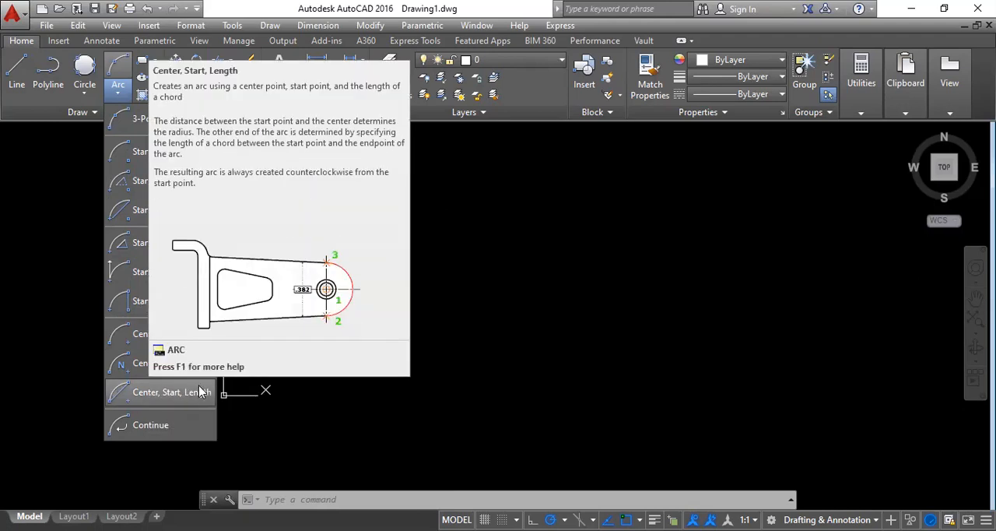
click(144, 120)
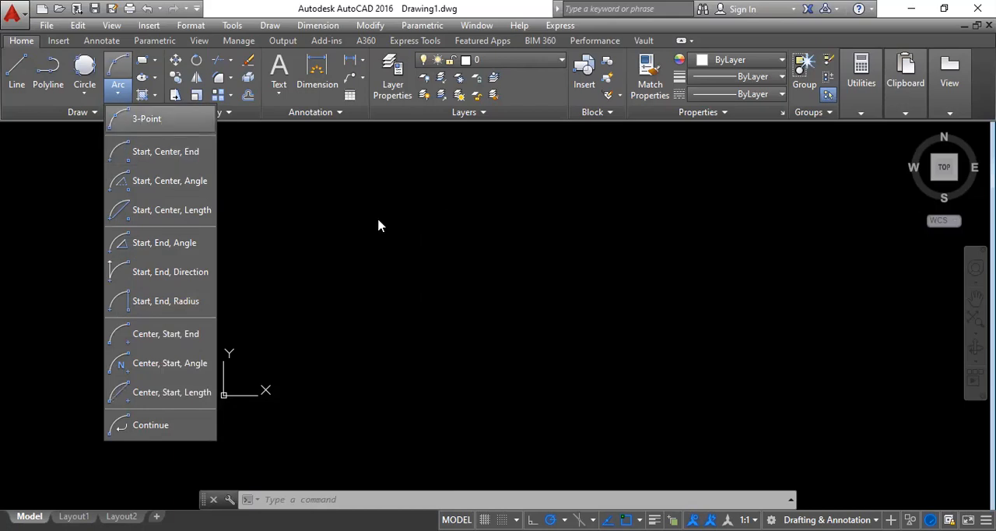
click(299, 228)
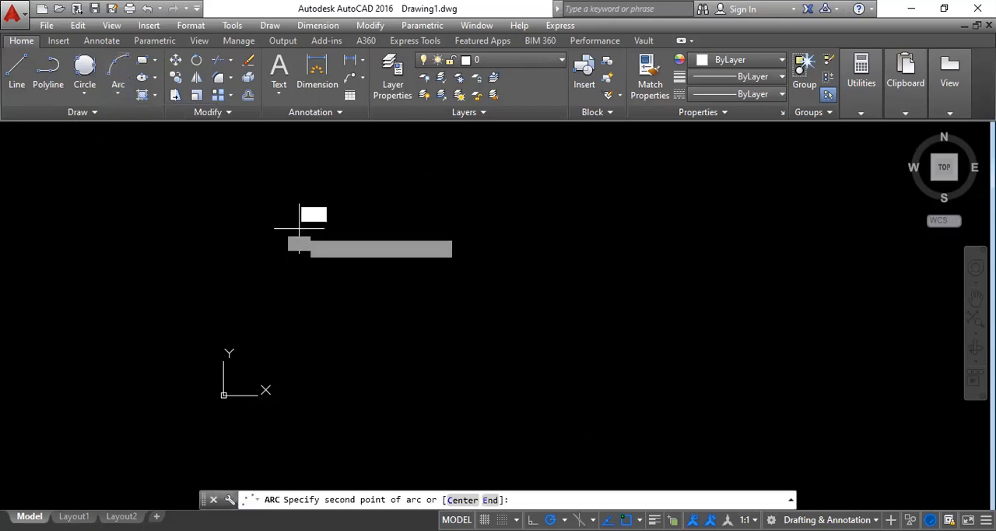
click(449, 210)
click(397, 326)
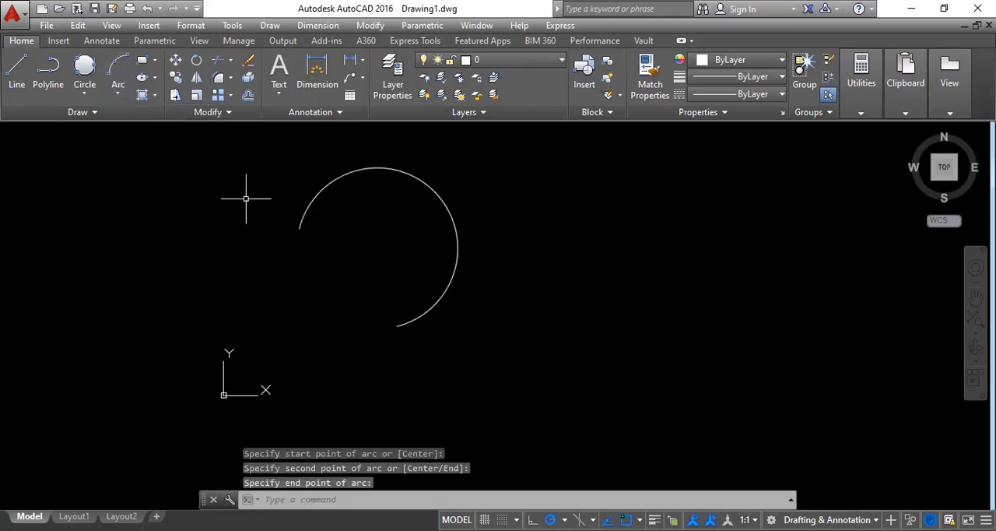
Draw a Start, End, Direction arc beside the 3-Point arc, curving down from its upper start point.
click(118, 93)
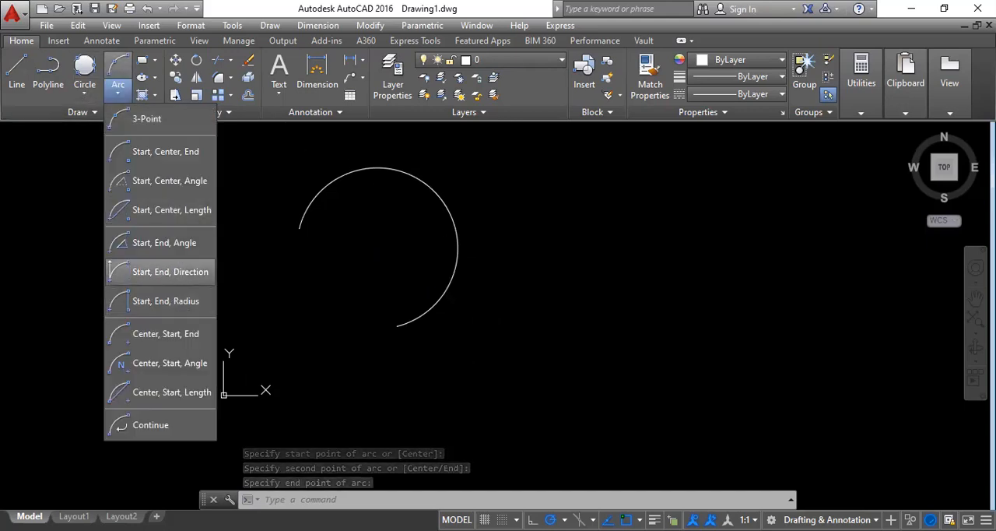
click(172, 271)
click(554, 184)
click(717, 183)
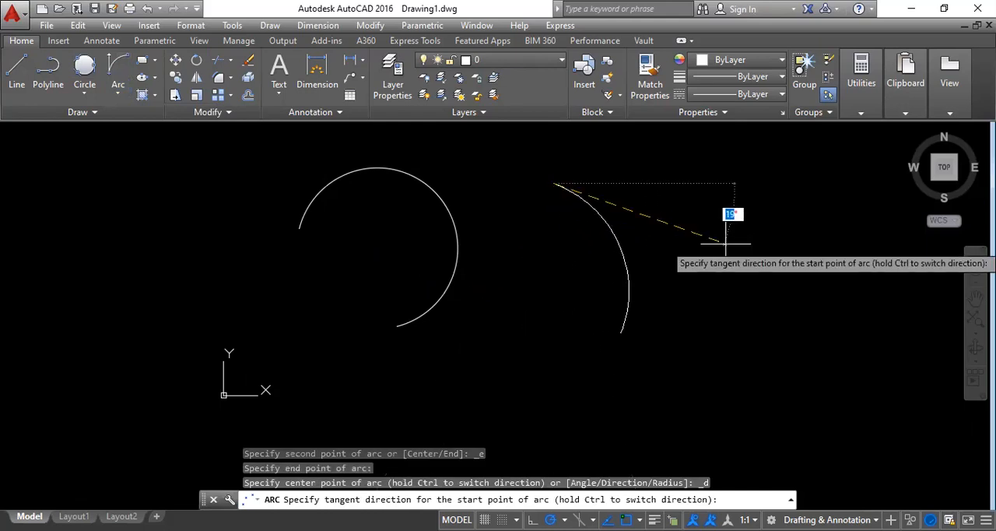
click(734, 218)
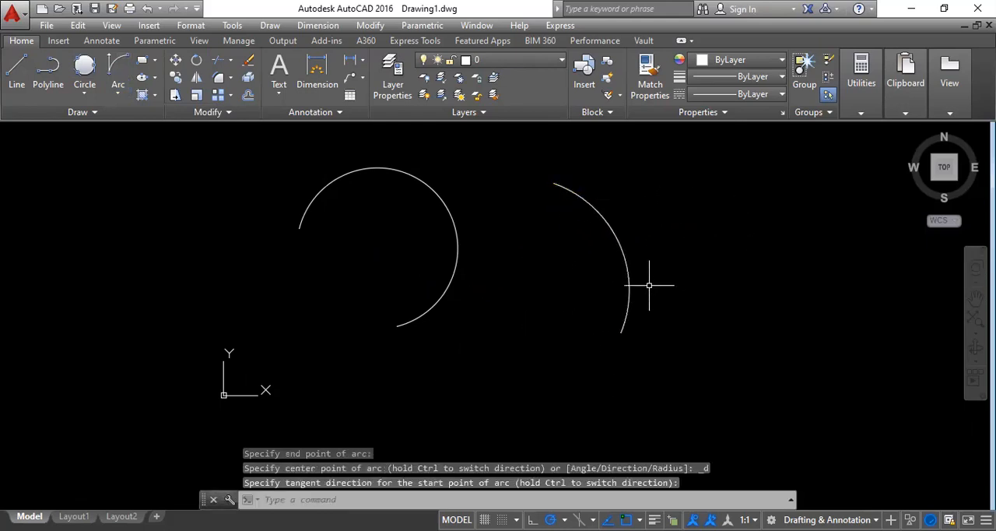
Draw a small Center, Start, End arc on the other side of the 3-Point arc, opening towards it.
click(84, 93)
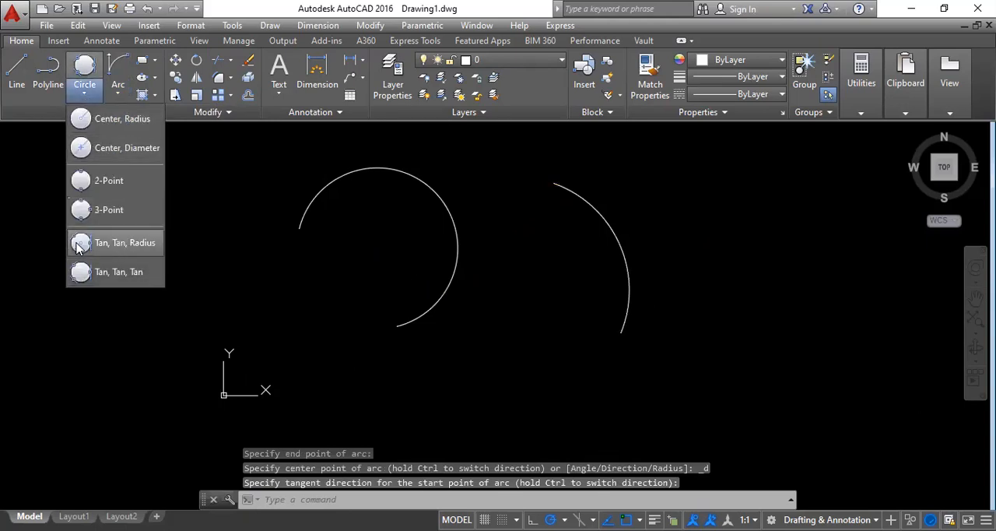
click(118, 92)
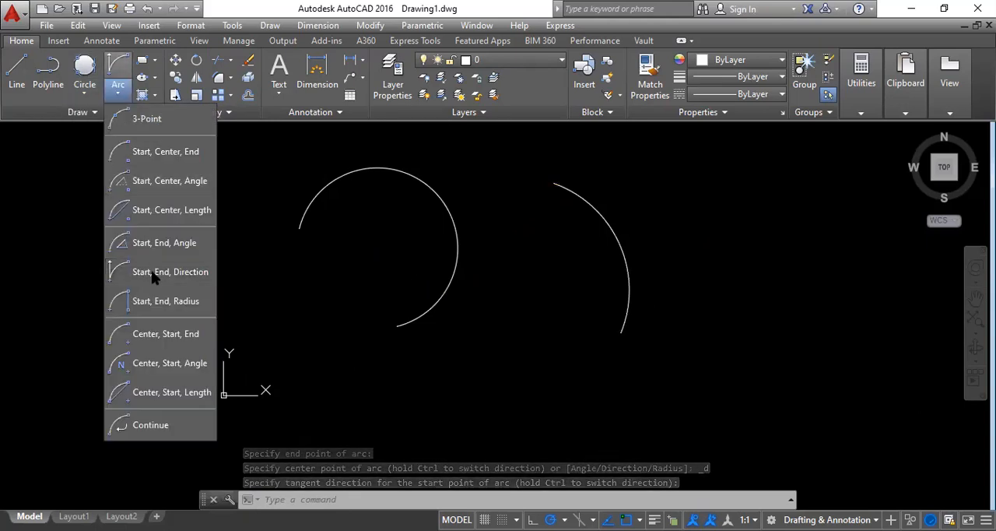
click(155, 333)
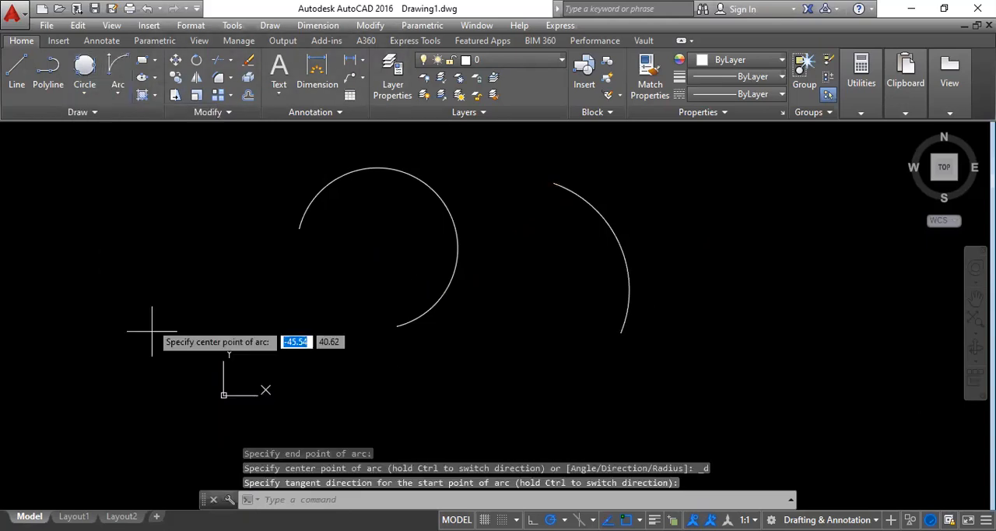
click(117, 195)
click(84, 175)
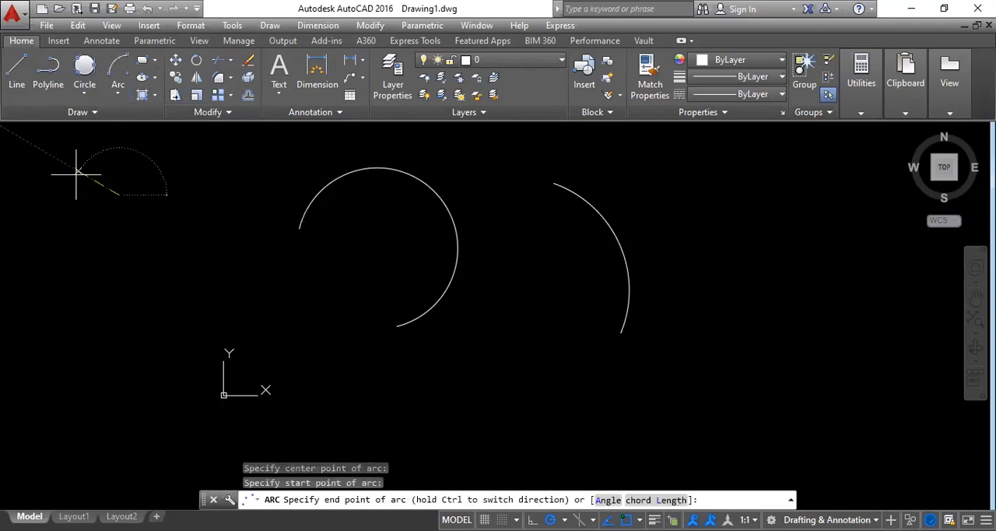
click(98, 262)
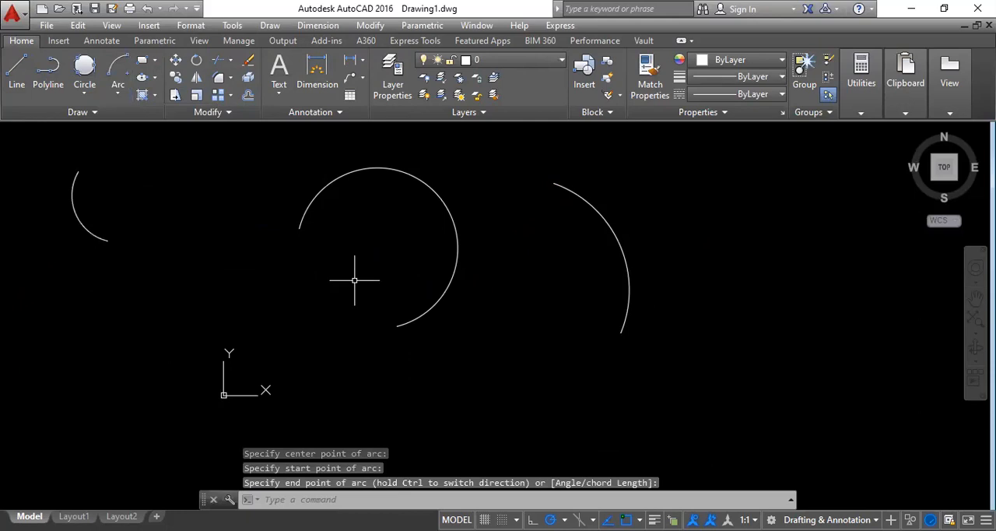
Use Continue to add a tangent arc forming an S-curve, draw a separate horizontal line, and cancel the arc continuing from it.
click(117, 90)
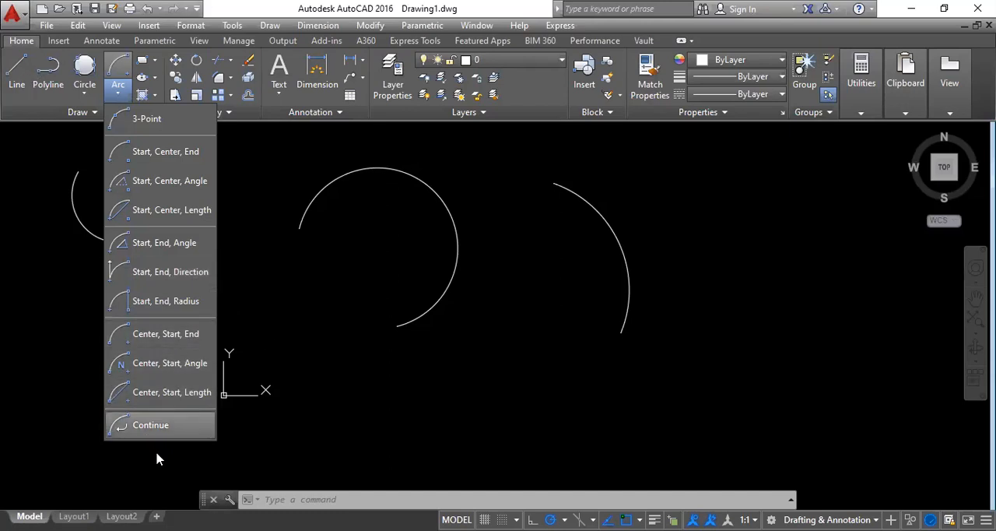
click(160, 425)
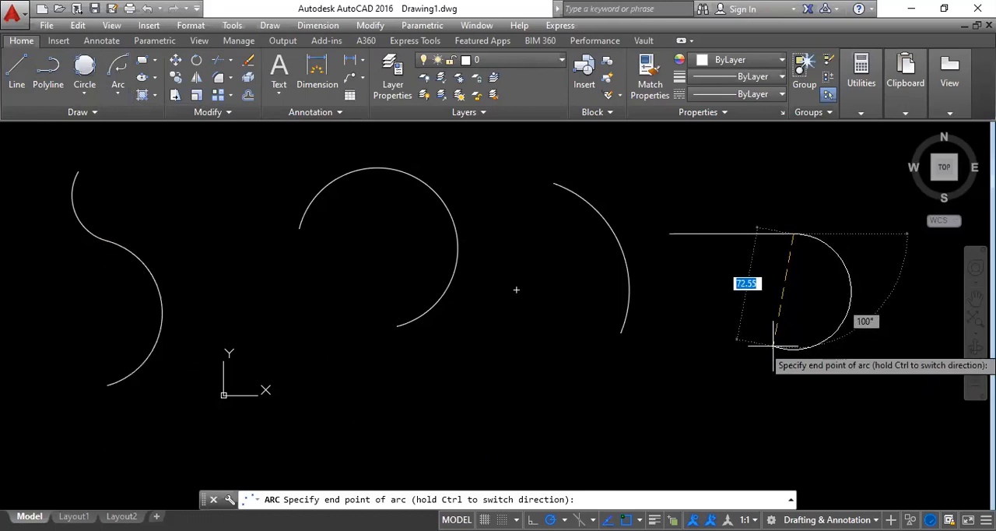
key(Escape)
Select all the arcs and the horizontal line with a crossing window and delete them.
click(830, 357)
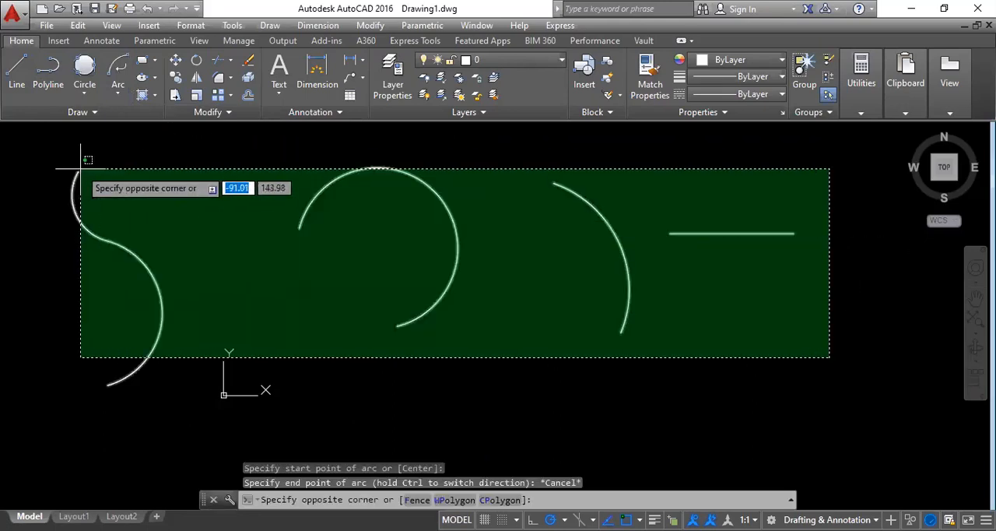
click(74, 169)
key(Delete)
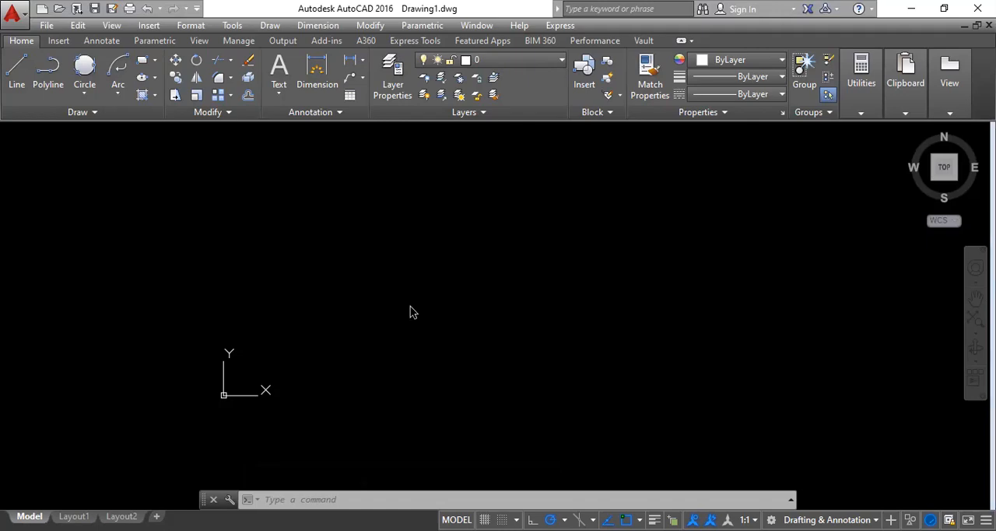
Switch to the AutoCAD mechanical workbook PDF and examine the arc command exercises with their construction methods and dimensions.
key(alt+Tab)
click(249, 312)
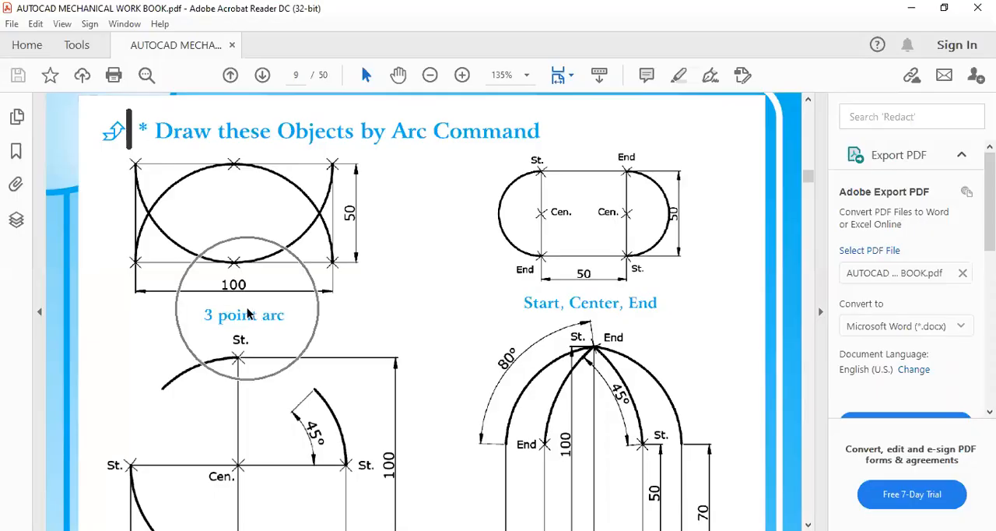
click(248, 312)
click(249, 311)
click(248, 311)
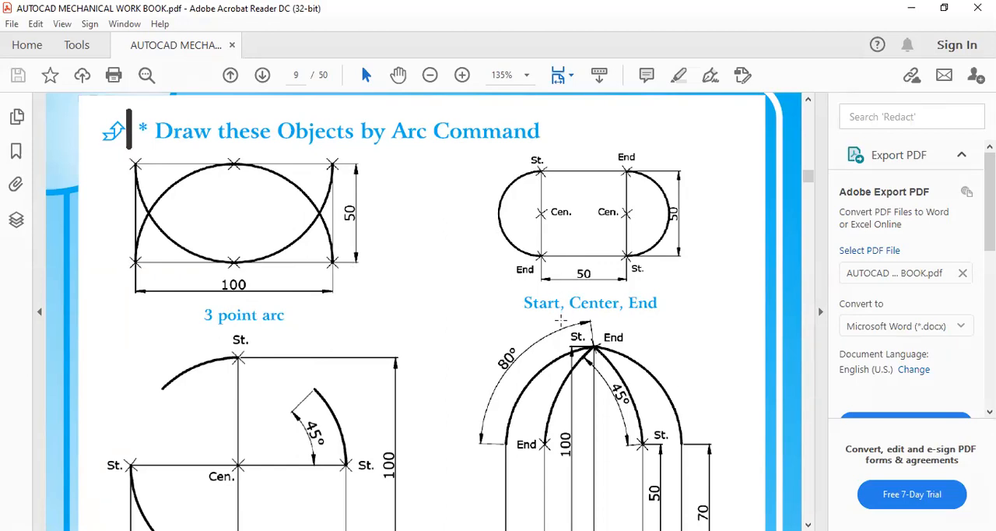
scroll(560, 319, down, 1)
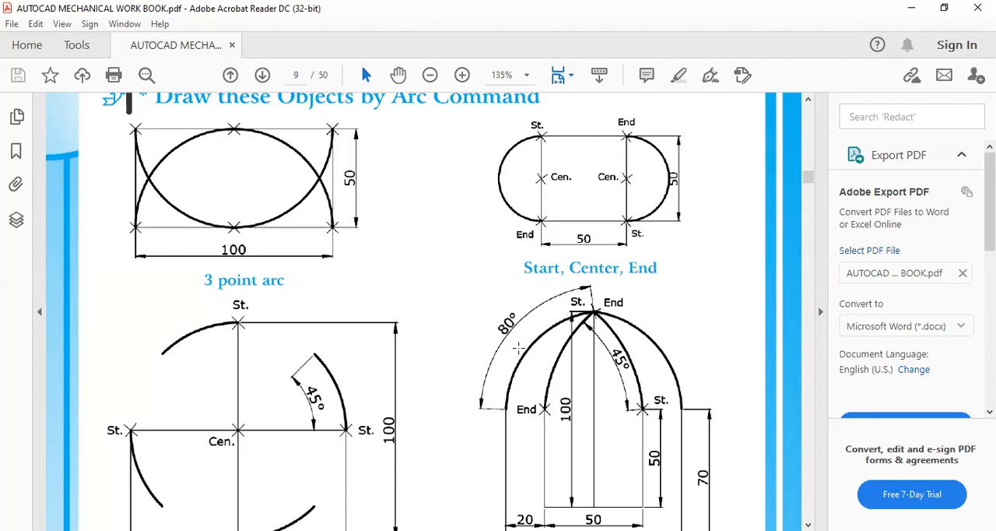
scroll(560, 314, down, 3)
scroll(519, 348, down, 4)
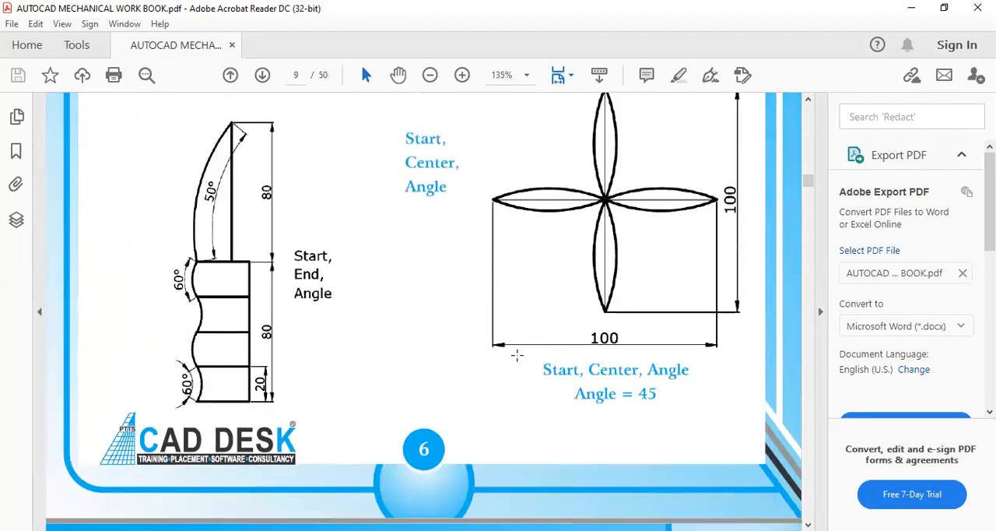
scroll(516, 355, up, 7)
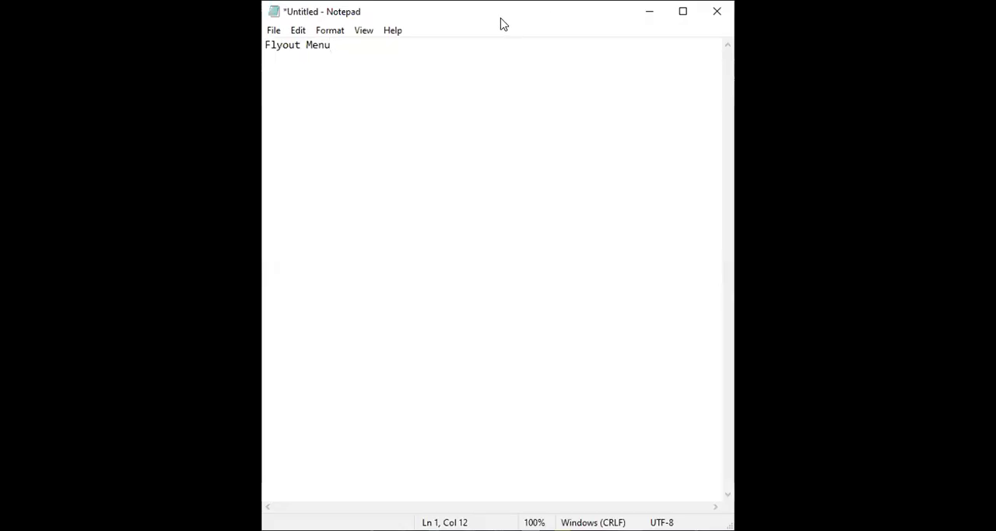
Switch to Notepad and list "Move", "rotate" and "scale" on separate lines under the "Flyout Menu" heading, with blank lines between them.
key(Return)
key(Return)
text(Move)
key(Return)
key(Return)
text(rotate)
key(Return)
key(Return)
text(sch)
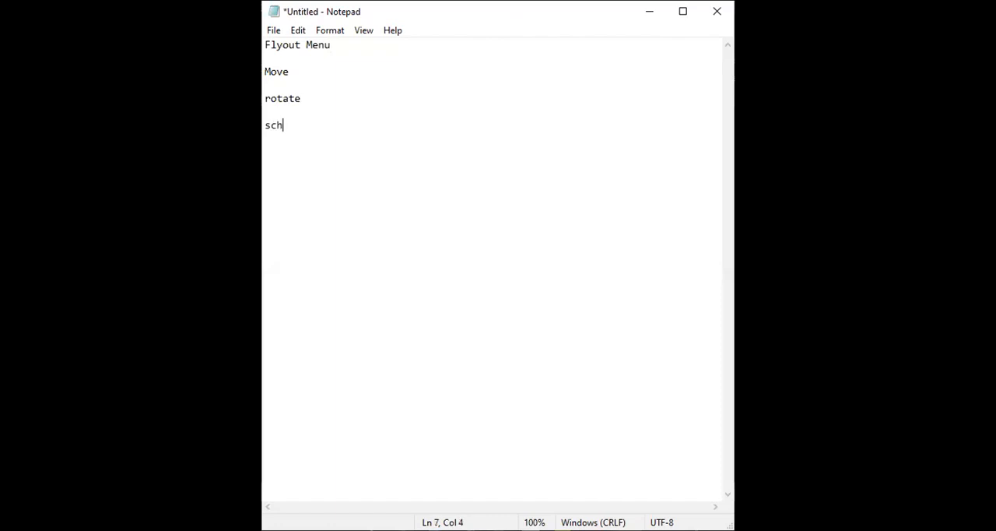
key(BackSpace)
text(ale)
Add the command aliases (m), (ro) and (sc) after Move, rotate and scale.
click(290, 72)
text((m))
click(313, 99)
text((ro))
click(323, 129)
text((sc))
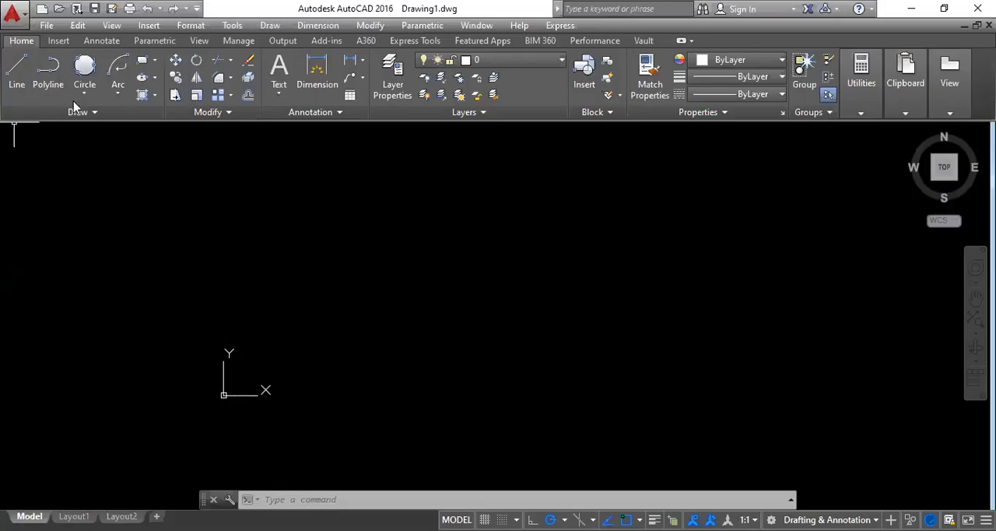
Switch to AutoCAD and draw a circle with a radius of 30 in the middle of the empty drawing area.
click(84, 94)
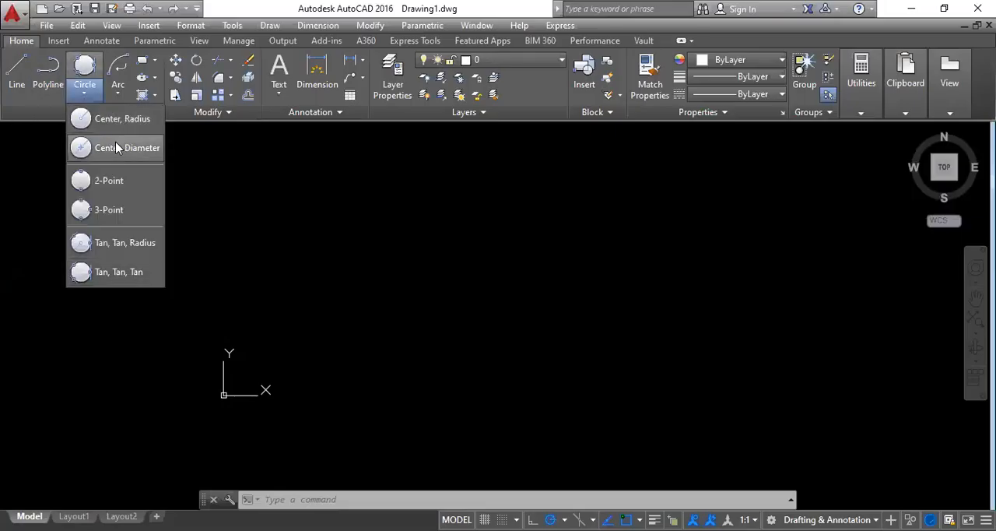
click(117, 129)
click(410, 291)
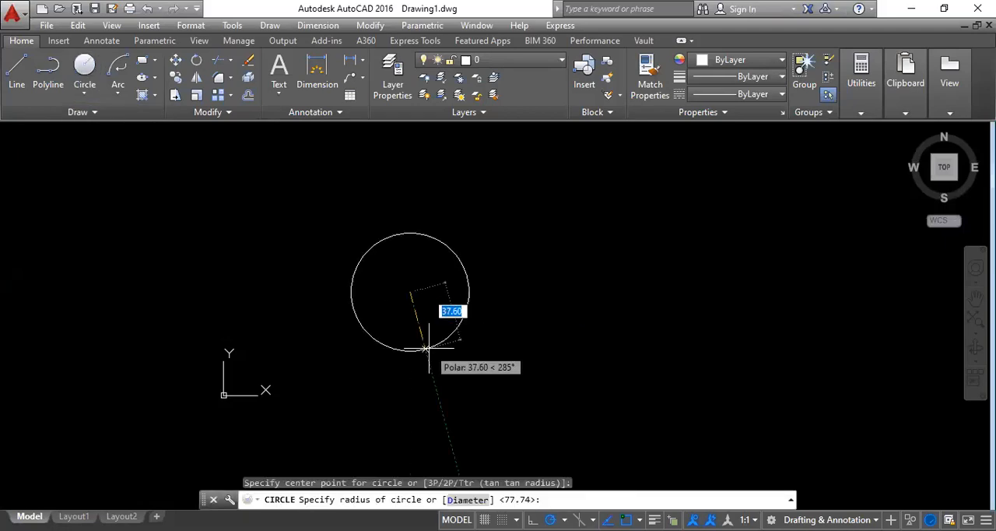
text(30)
key(Return)
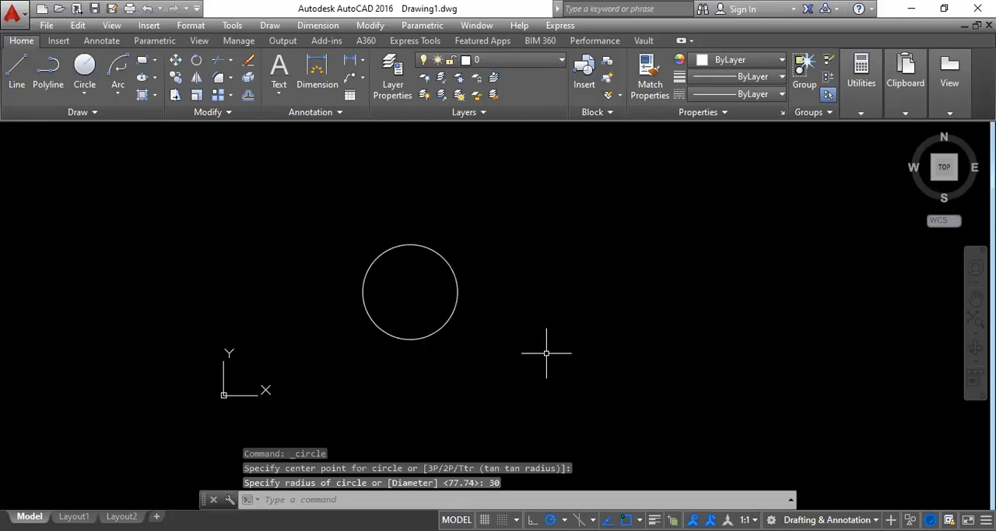
click(363, 29)
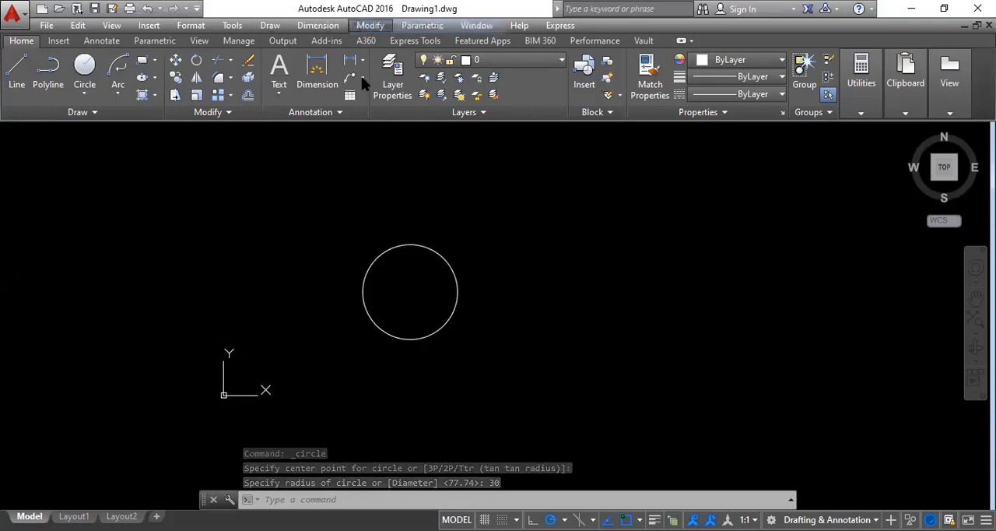
click(364, 78)
click(369, 28)
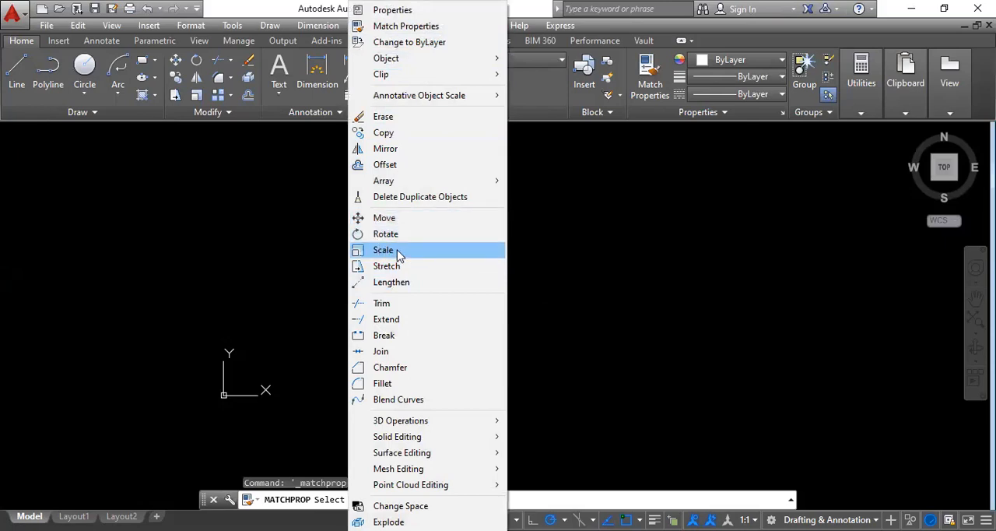
key(Escape)
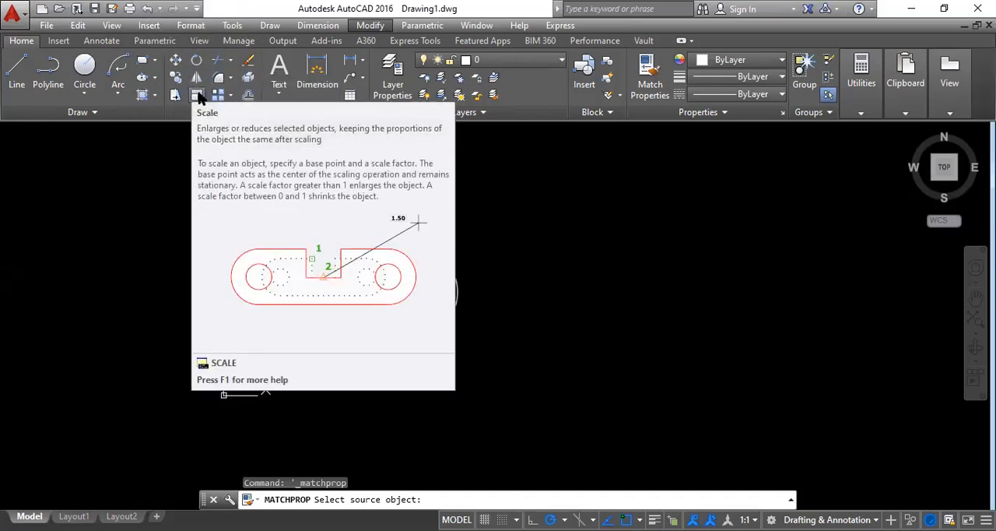
click(502, 363)
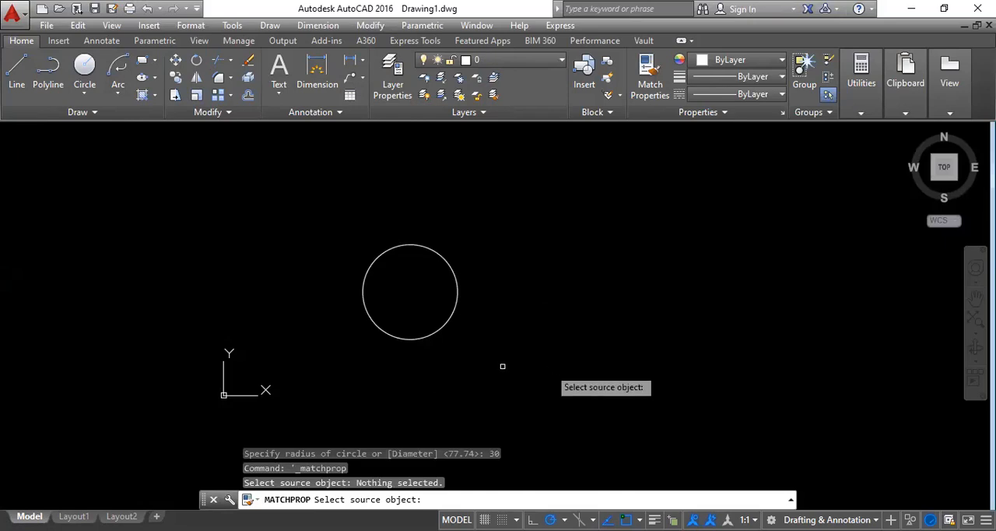
click(411, 371)
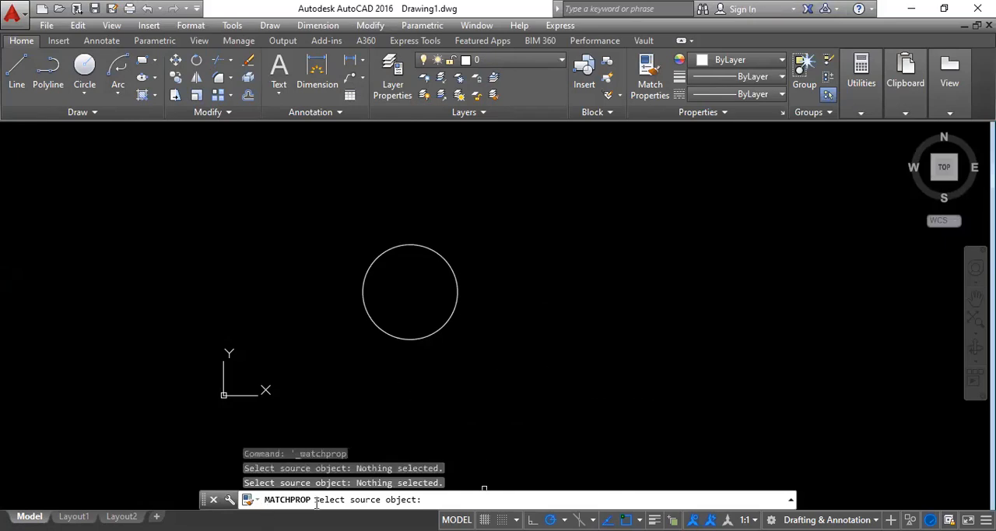
key(Escape)
key(Escape)
key(Escape)
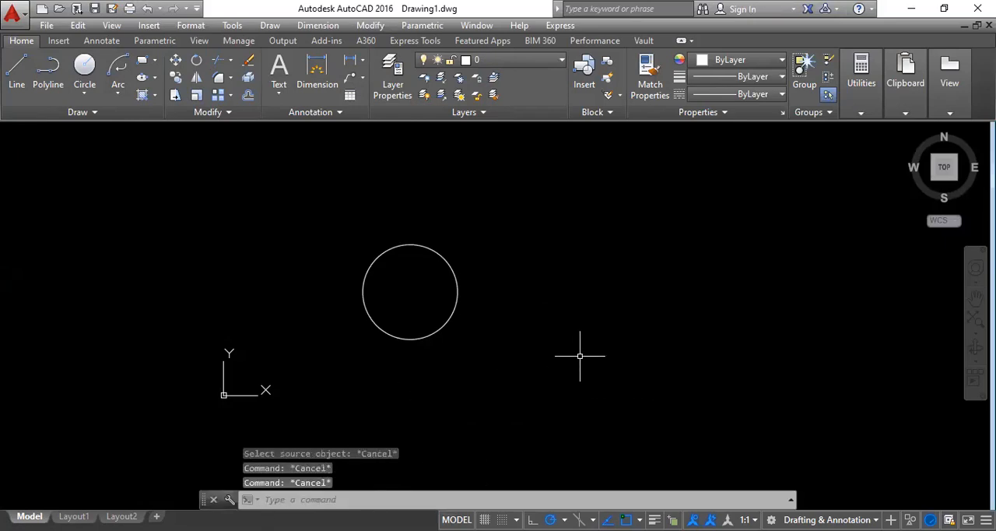
Move the circle 30 units toward the right, using its center as the base point.
text(m)
key(Return)
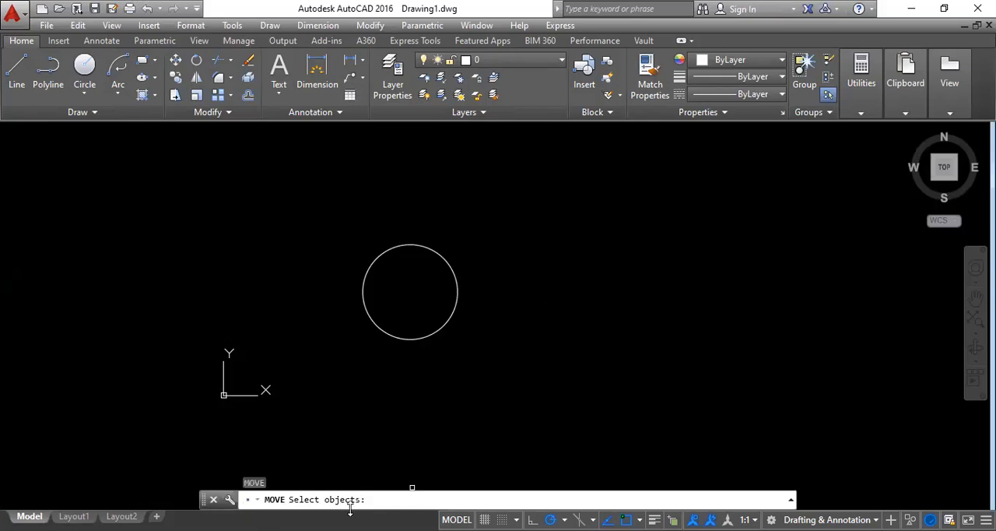
click(425, 335)
key(Return)
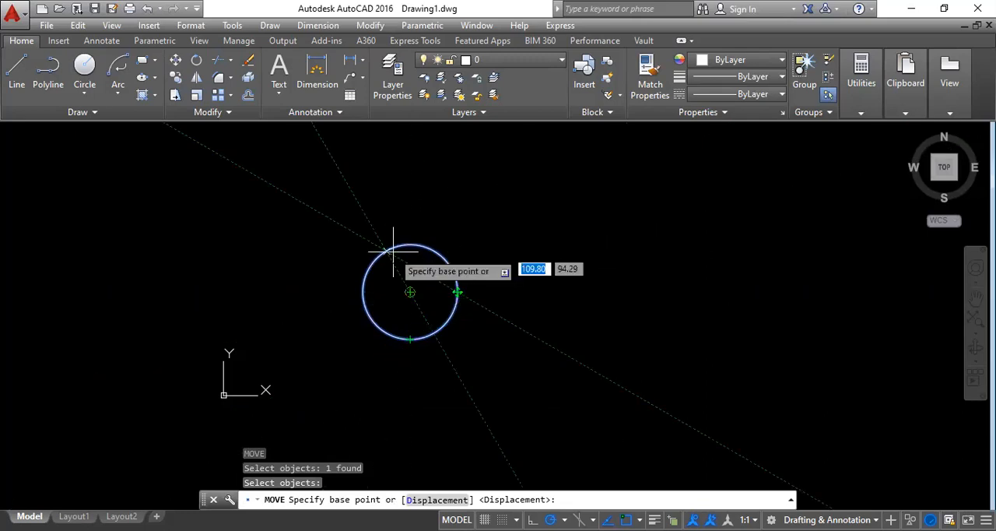
click(410, 292)
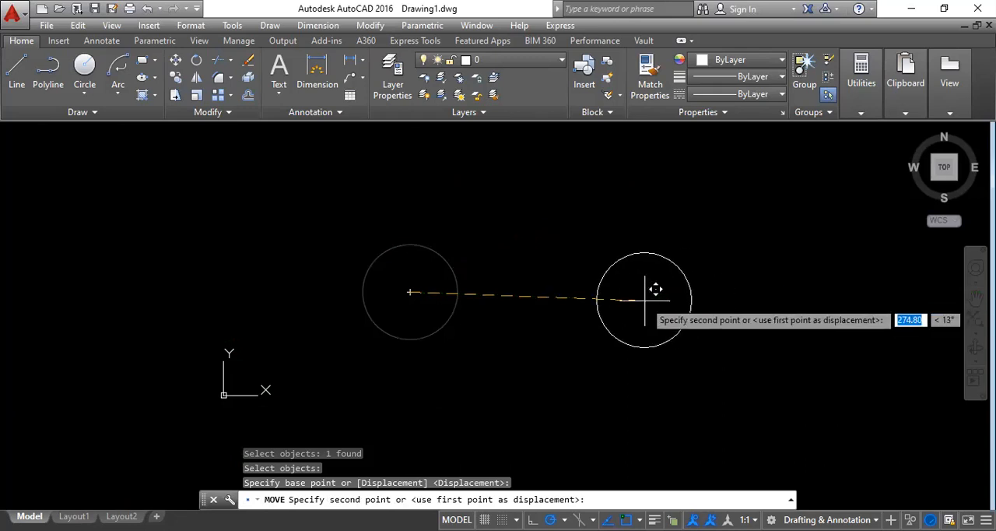
text(30)
key(Return)
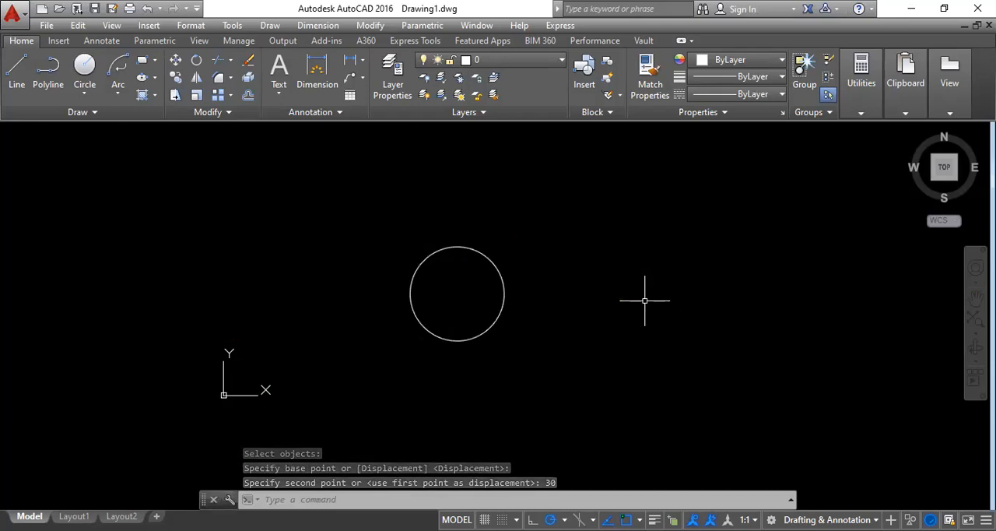
Undo the circle's move and redo it.
key(ctrl+z)
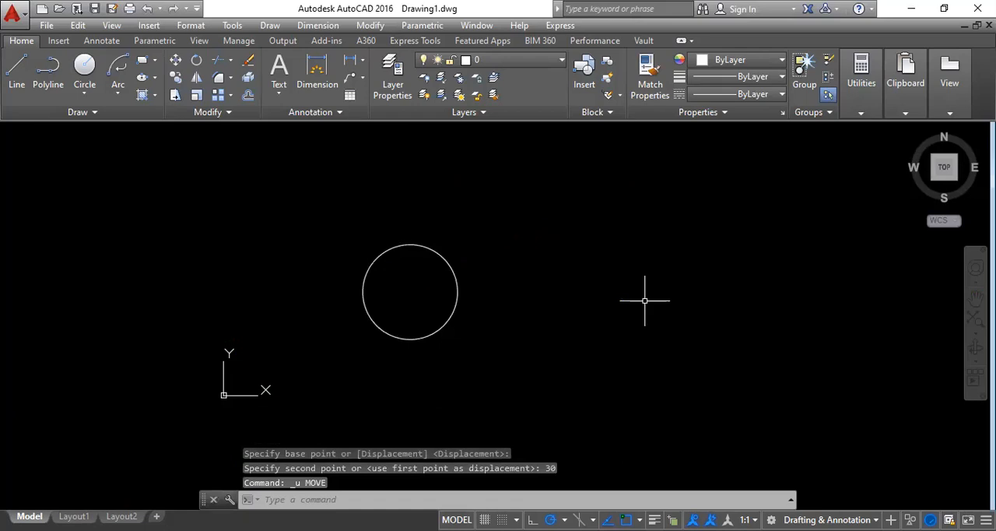
click(173, 9)
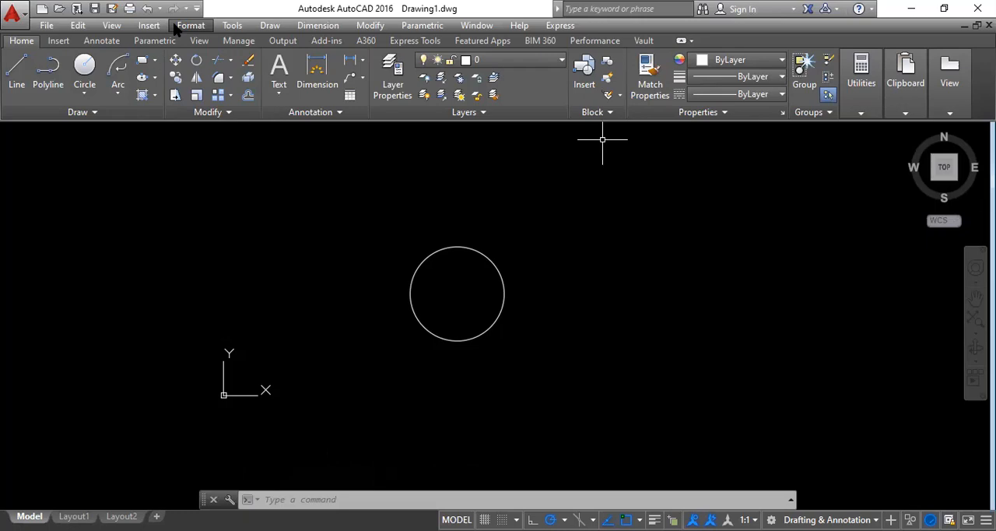
Select the moved circle with a crossing window and delete it.
click(541, 347)
click(377, 227)
key(Delete)
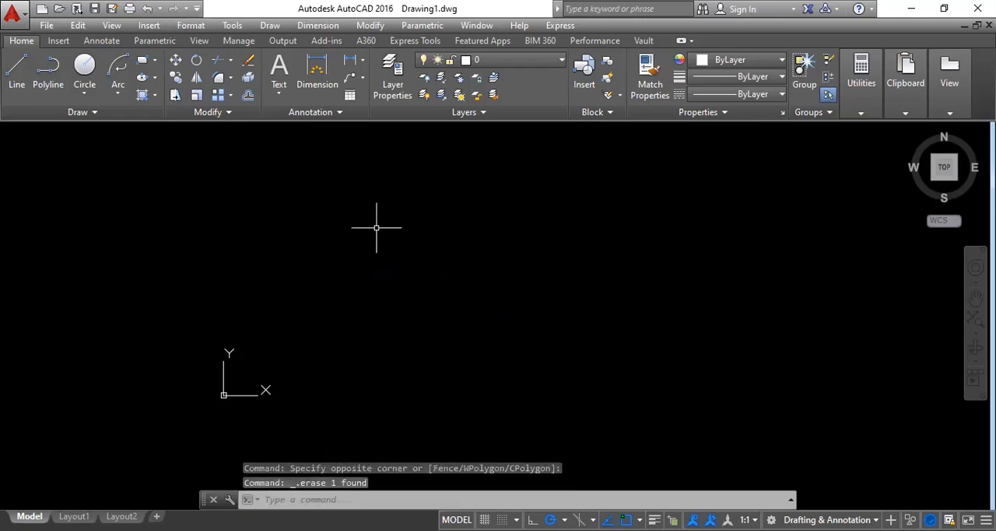
key(Return)
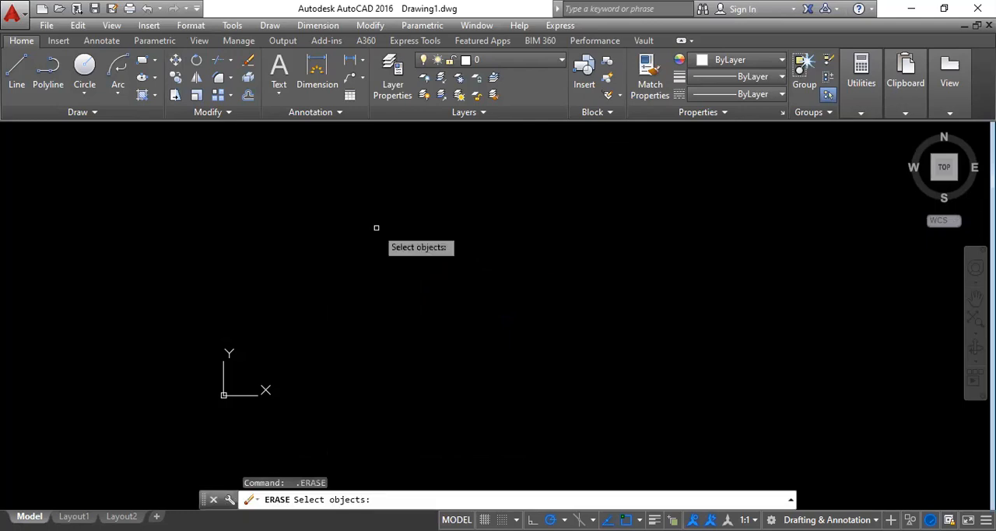
key(Escape)
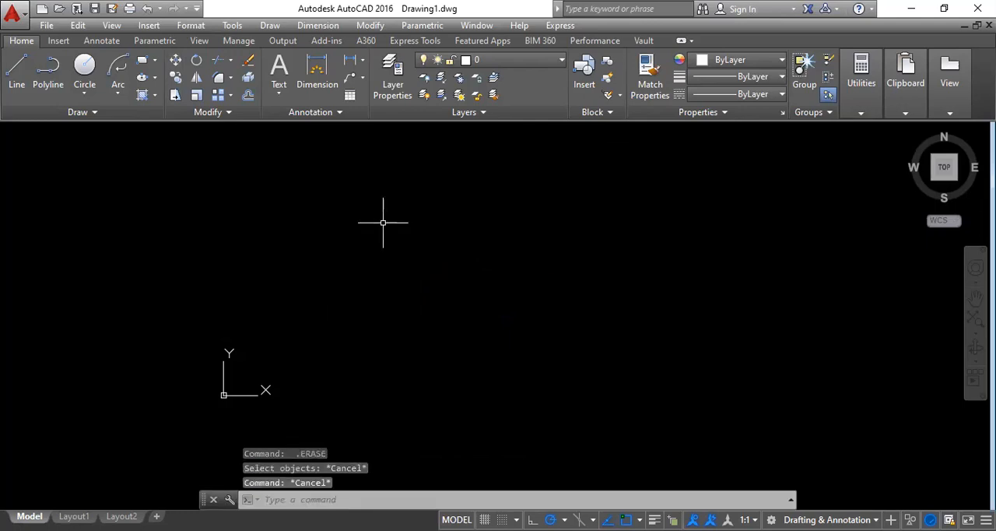
Draw a horizontal line 100 units long in the drawing area.
click(16, 70)
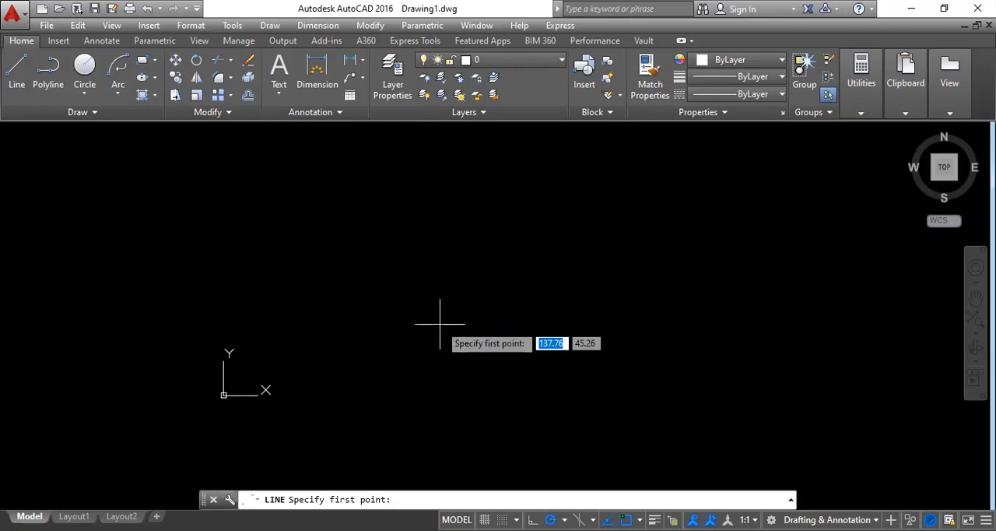
click(439, 323)
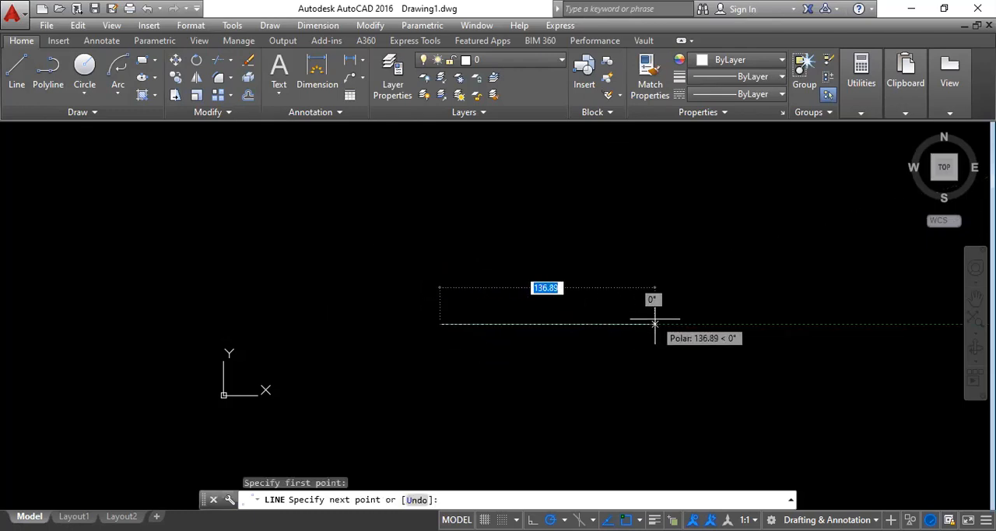
text(100)
key(Return)
key(Escape)
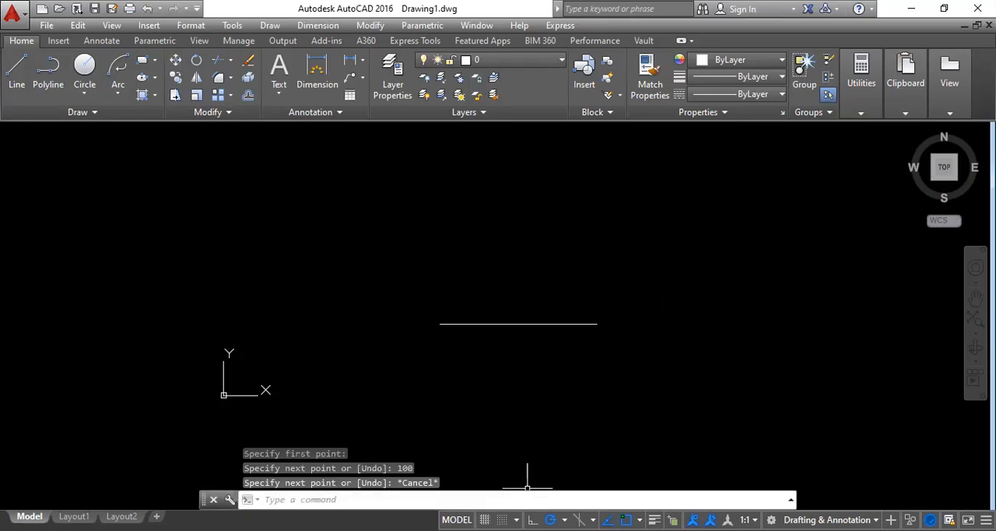
Turn off polar tracking and rotate the horizontal line by 60 degrees about its left endpoint.
key(F10)
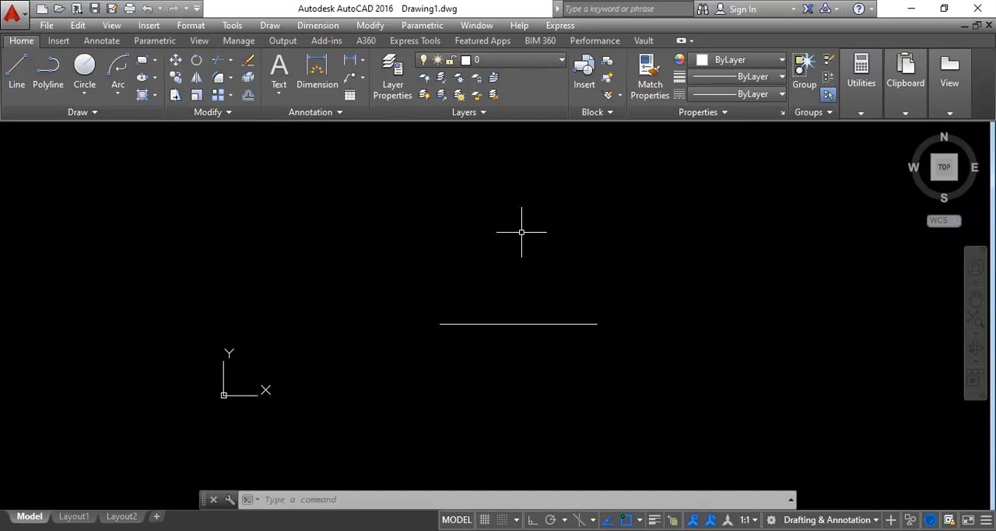
text(RO)
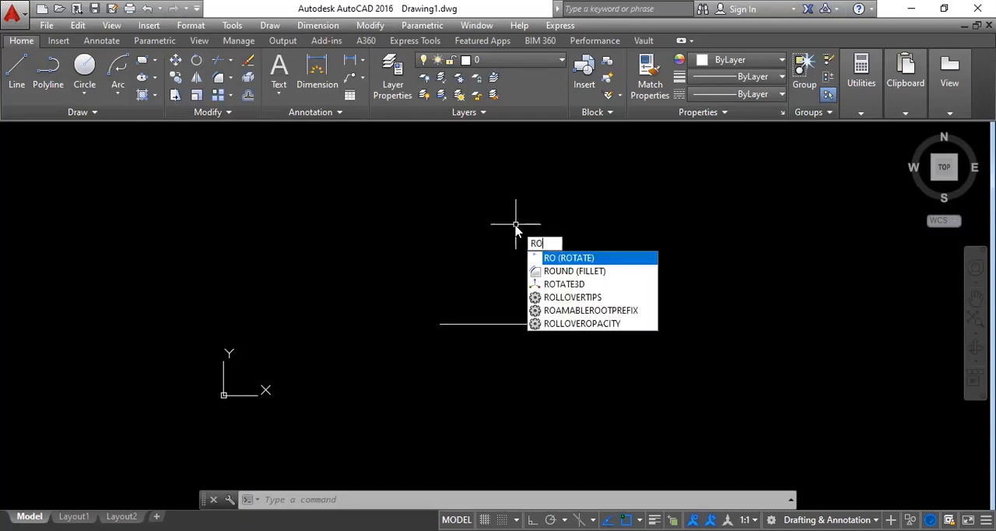
key(Return)
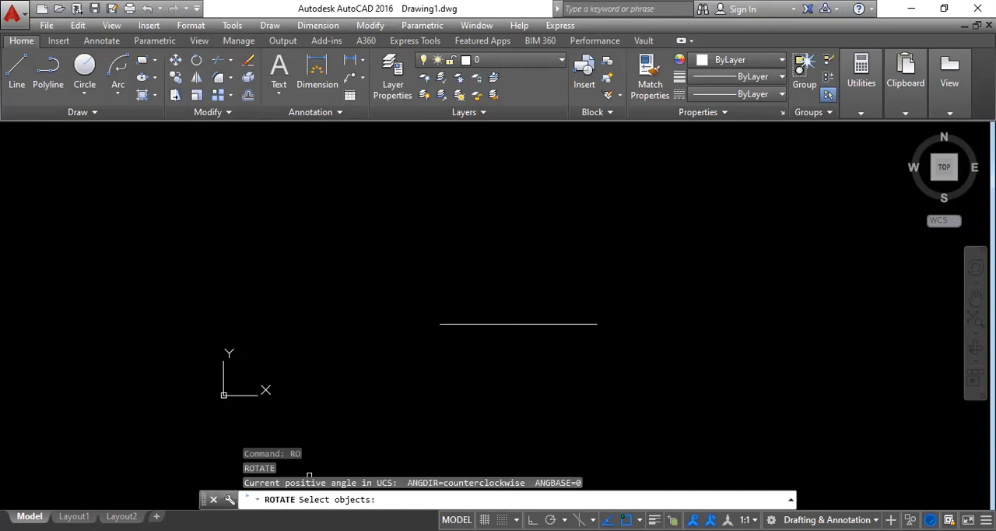
click(473, 323)
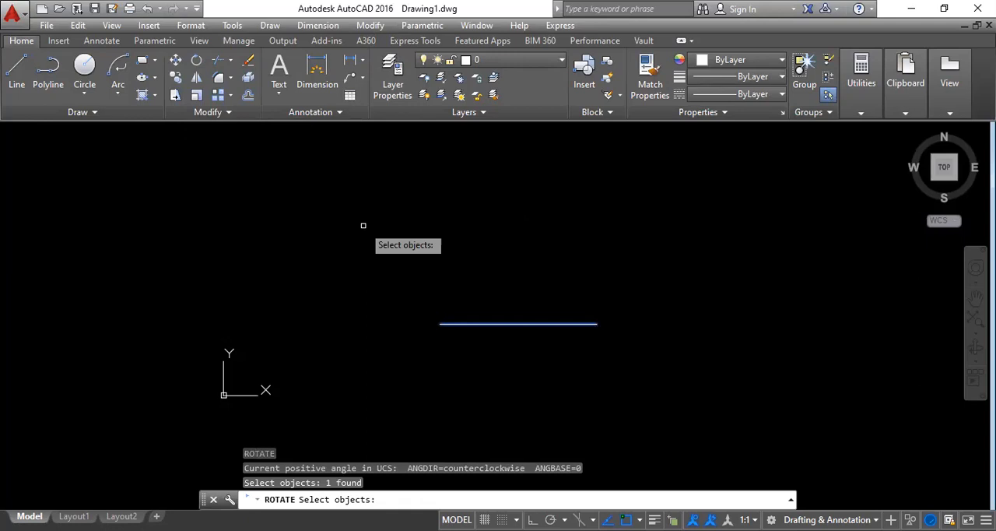
key(Return)
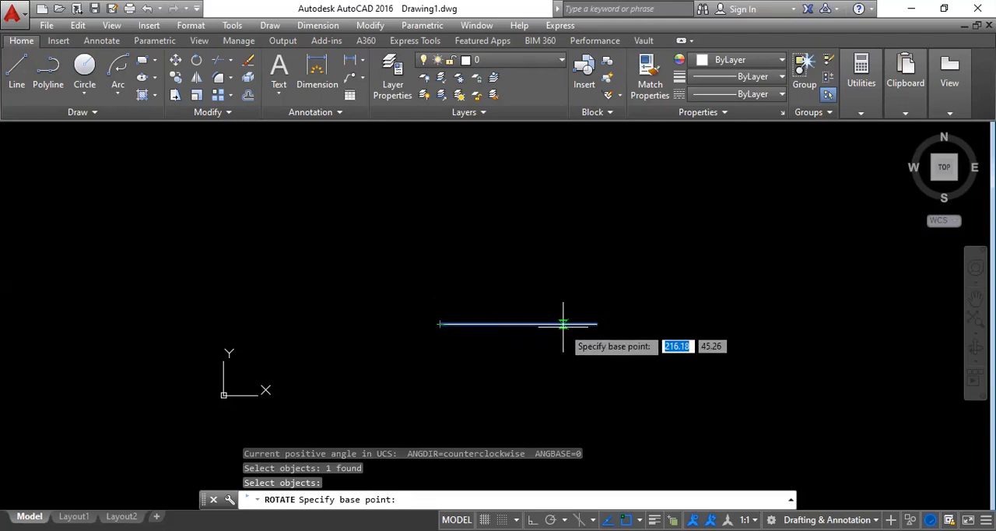
click(440, 323)
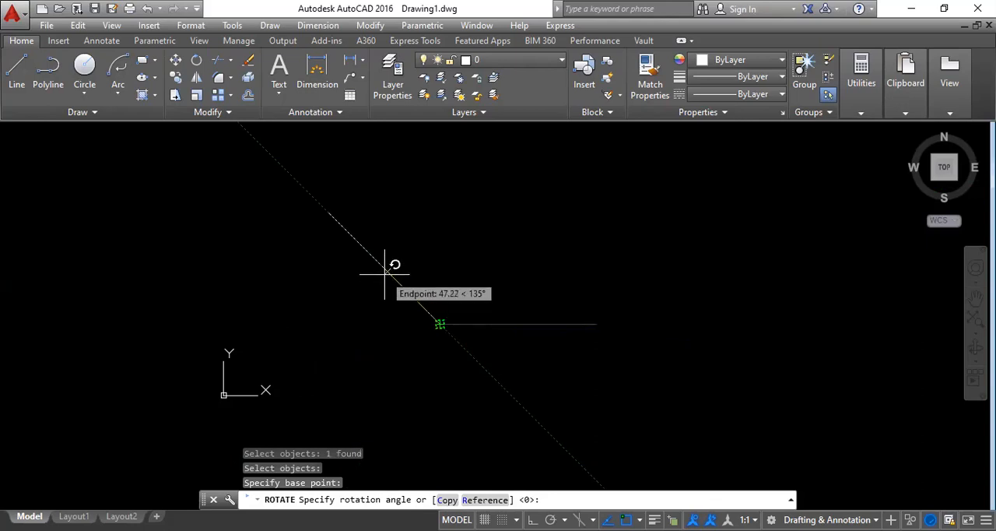
text(60)
key(Return)
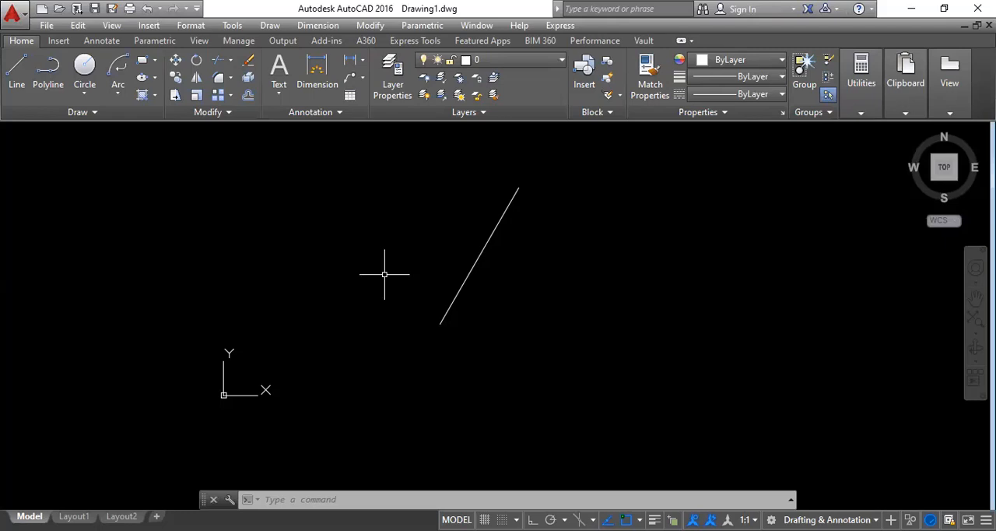
Select the rotated line with a crossing window and delete it.
key(Escape)
click(714, 333)
click(375, 245)
key(Delete)
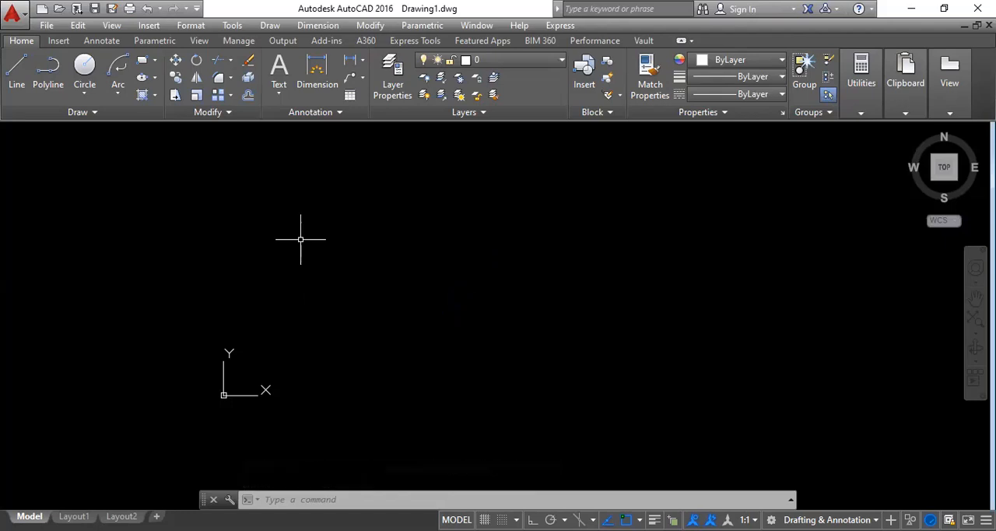
Draw a circle with a radius of 15 in the middle of the drawing area.
click(85, 67)
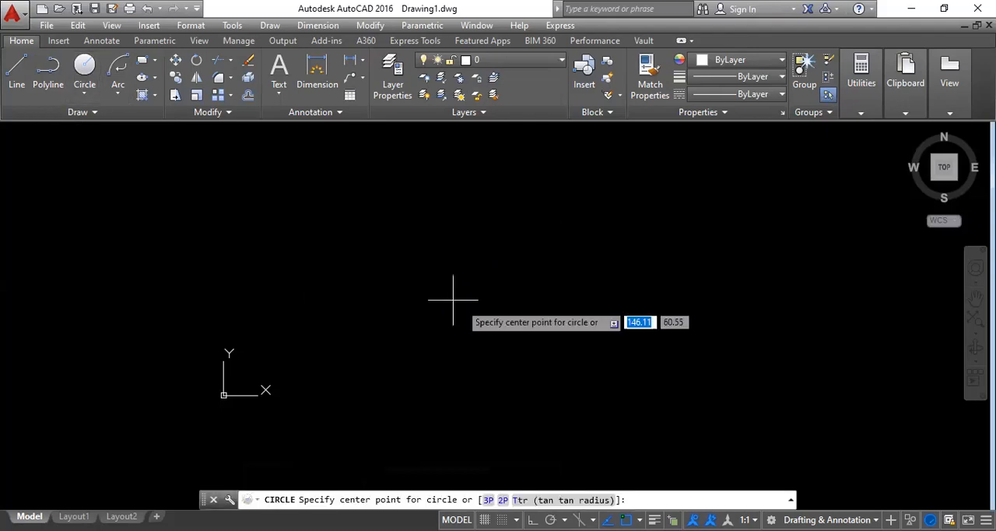
click(458, 273)
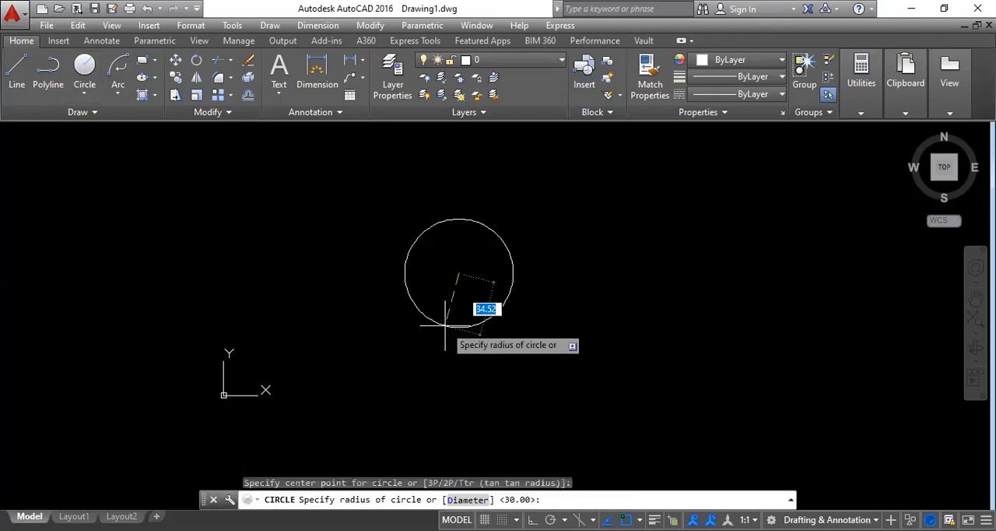
text(15)
key(Return)
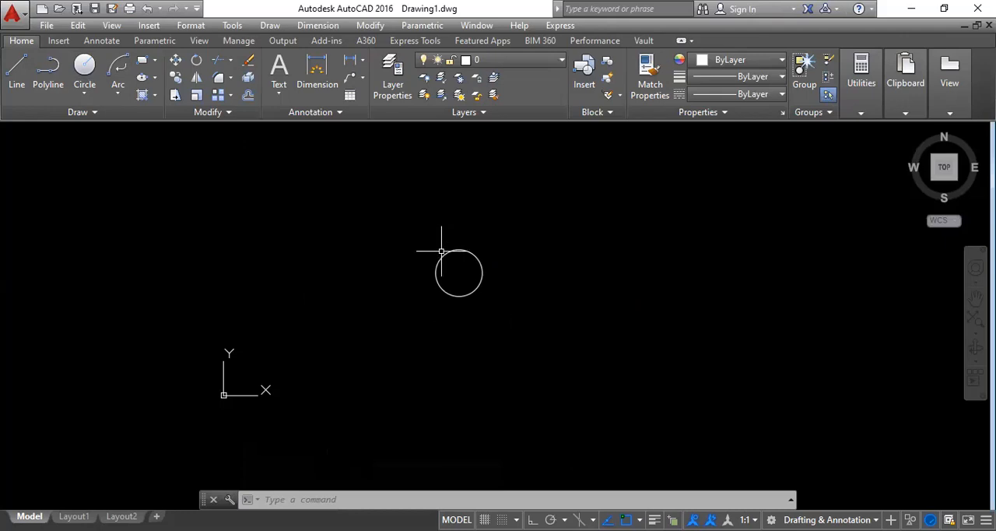
Scale the circle by a factor of 2 about its centre point.
middle_drag(433, 283, 393, 311)
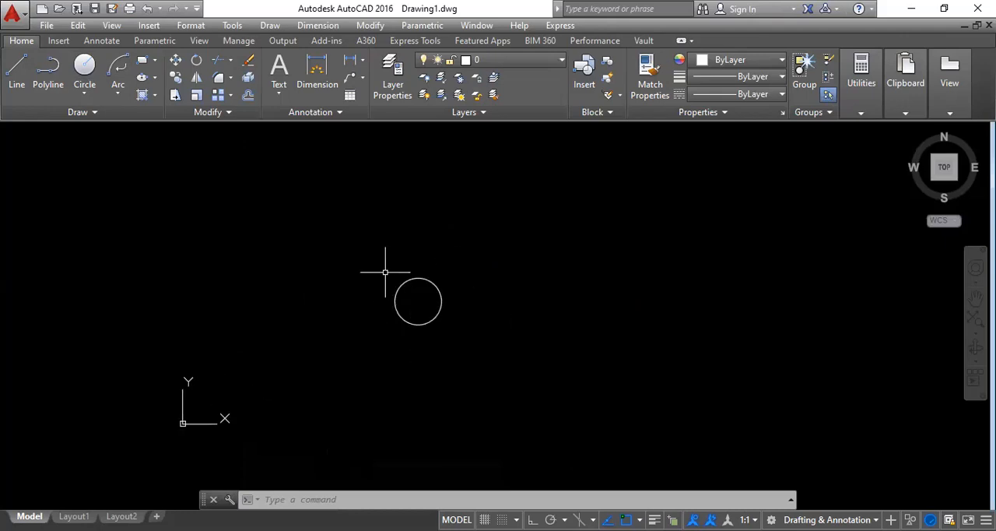
text(SC)
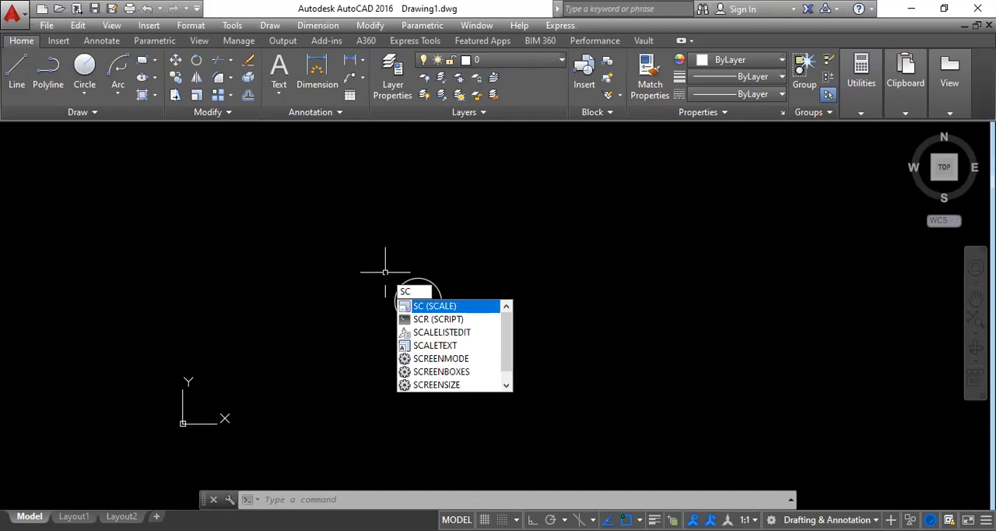
key(Return)
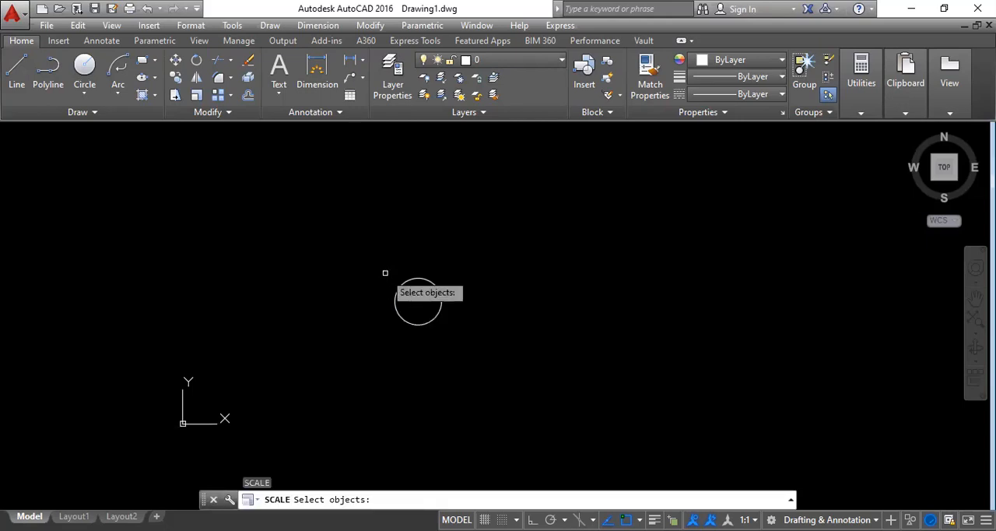
click(424, 324)
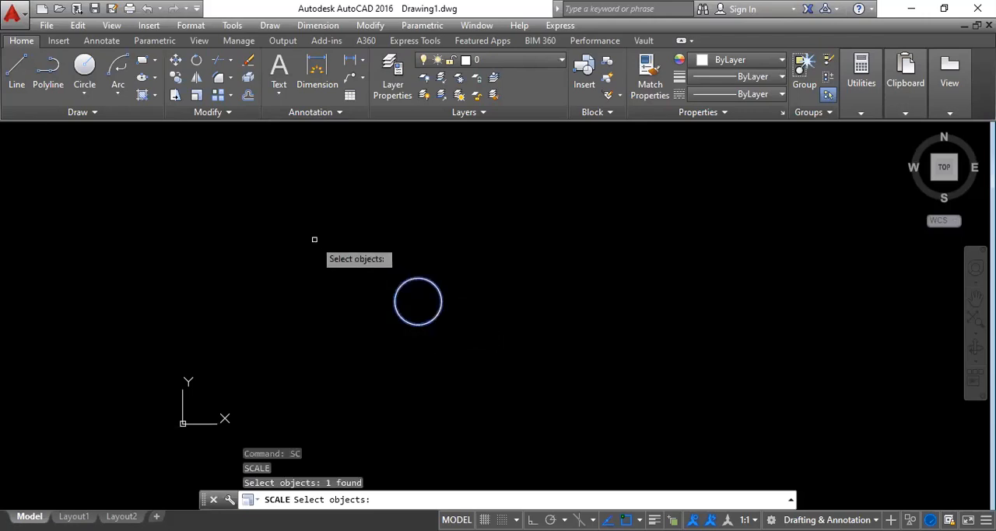
key(Return)
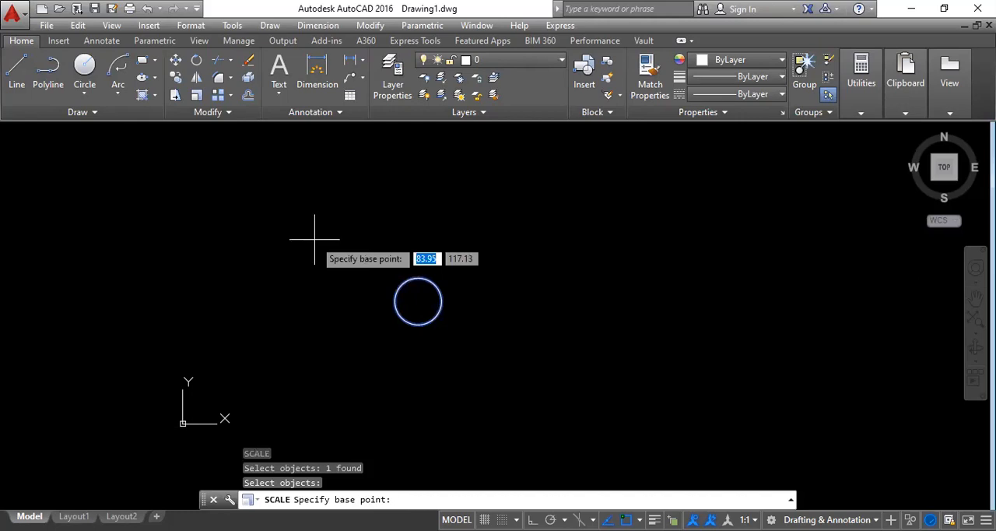
click(418, 301)
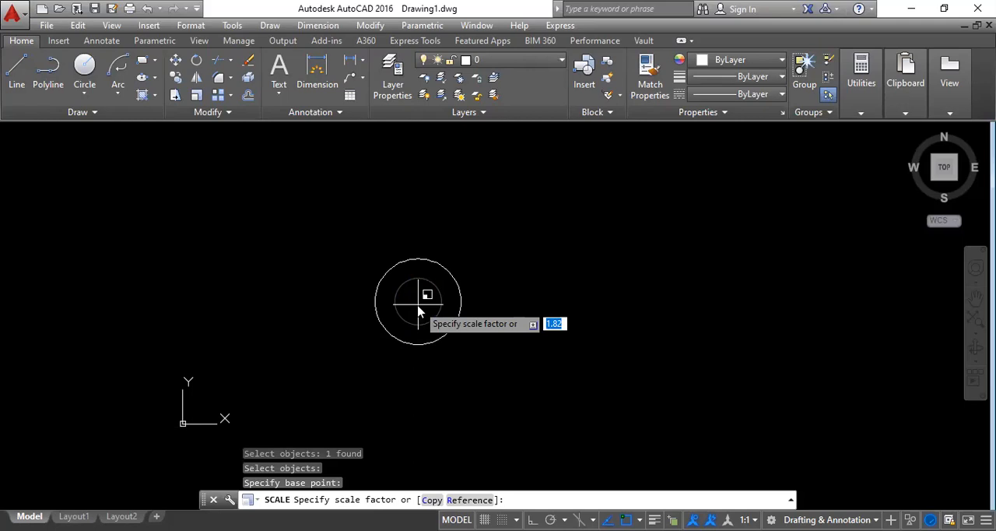
text(2)
key(Return)
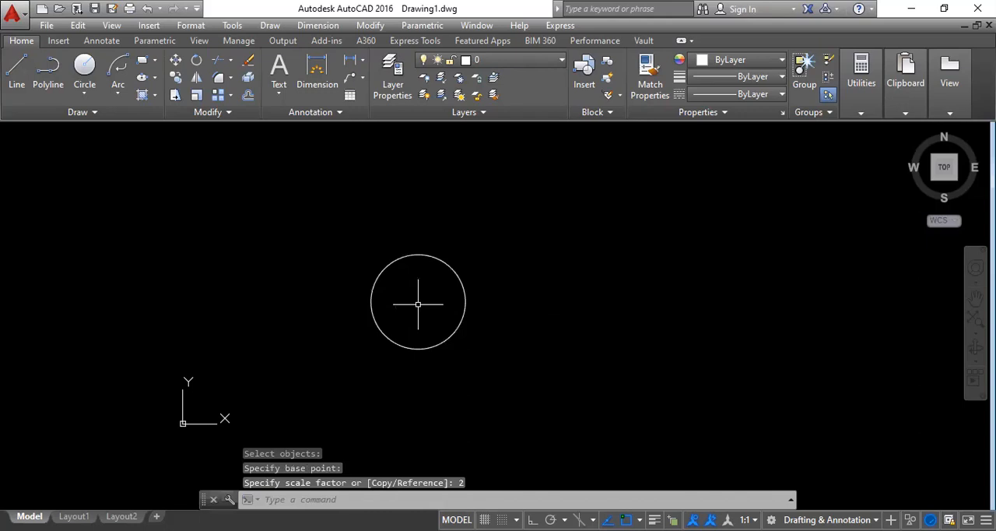
Add a radius dimension to the scaled circle, placing its text outside to the upper right.
click(362, 60)
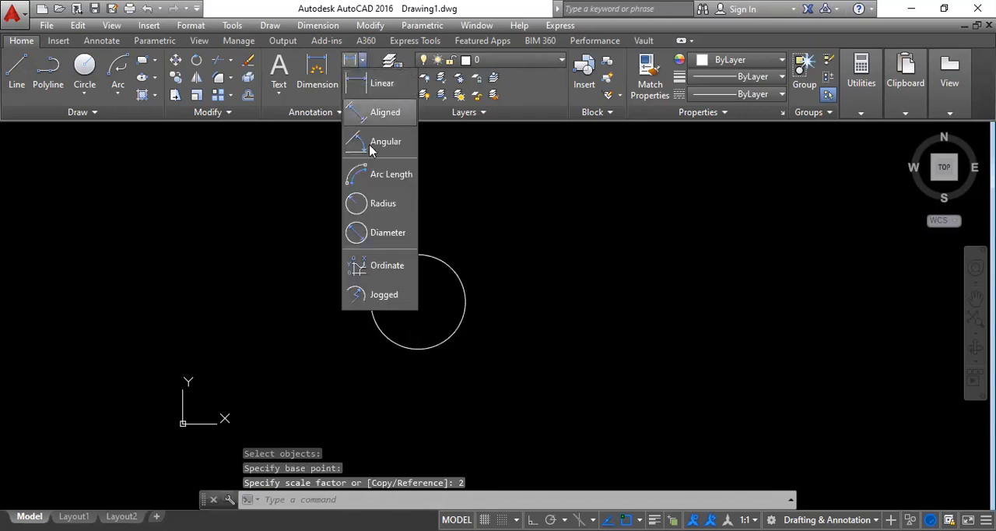
click(382, 204)
click(458, 274)
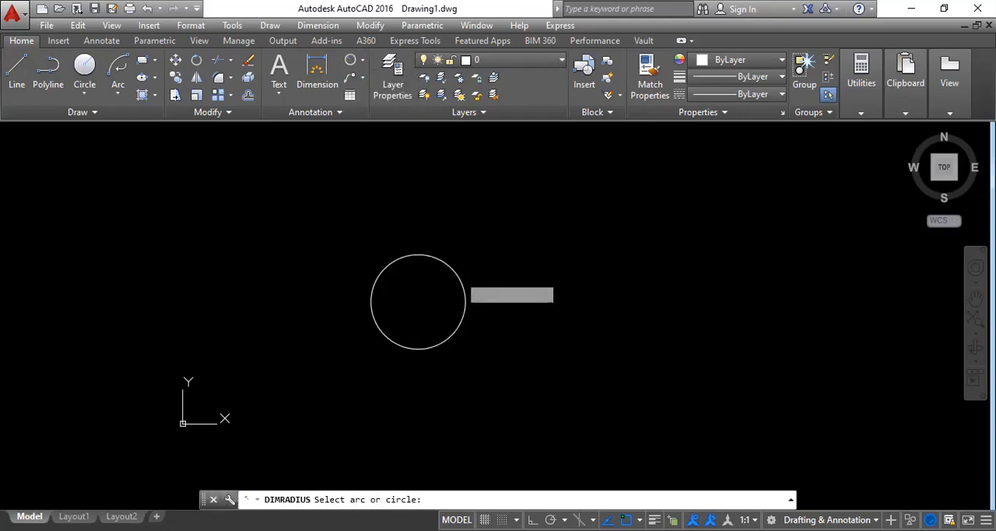
scroll(496, 245, up, 5)
scroll(510, 246, up, 5)
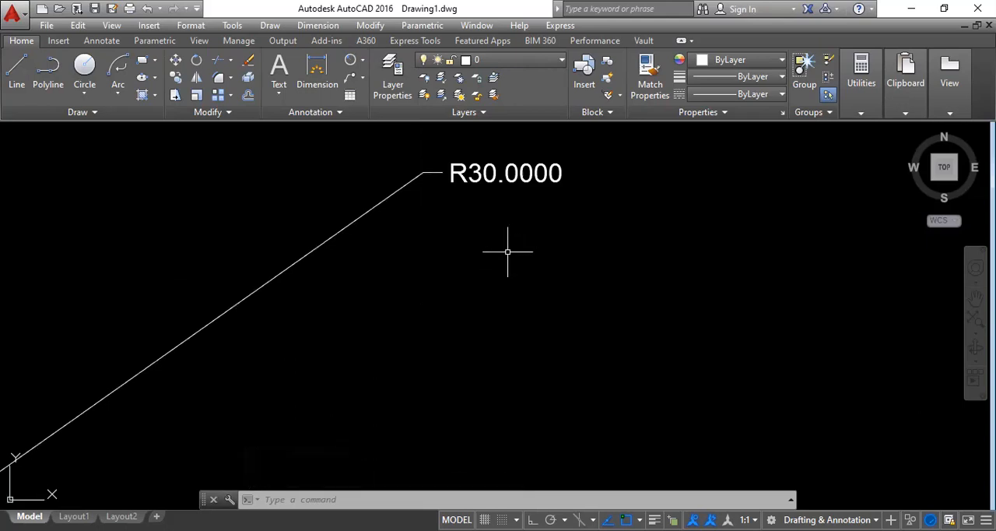
click(361, 60)
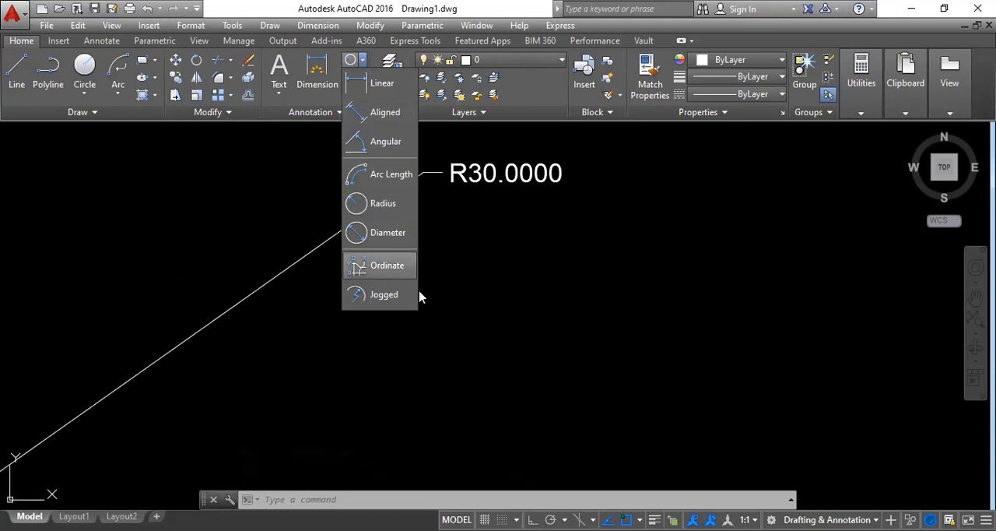
click(539, 299)
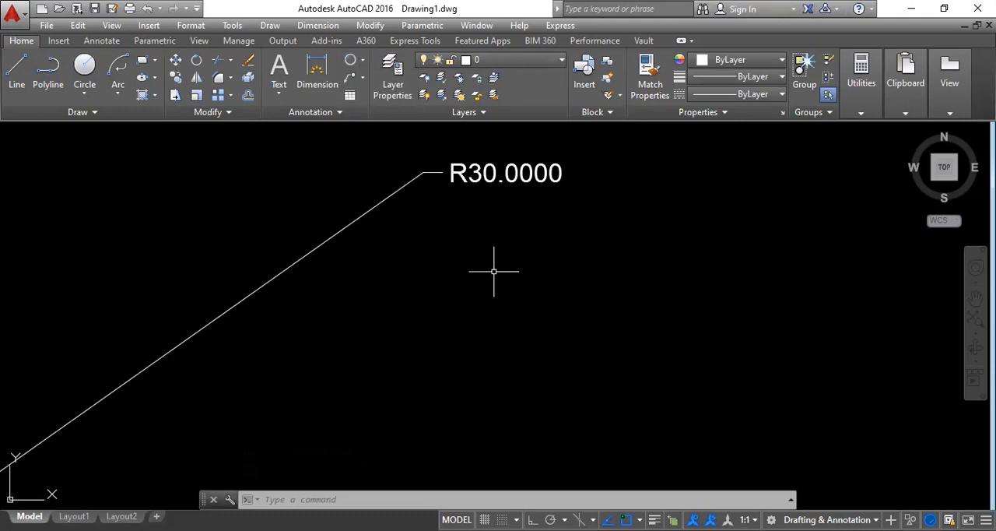
Select the circle and its radius dimension with a crossing window and delete them.
scroll(493, 271, down, 8)
mouse_move(469, 307)
middle_down()
mouse_move(460, 316)
mouse_move(503, 231)
middle_up()
scroll(512, 173, up, 6)
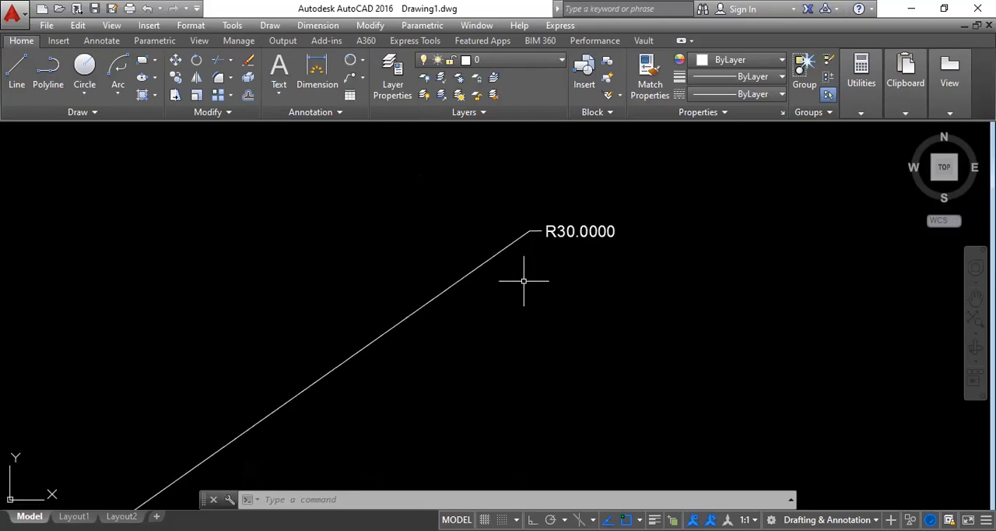
scroll(523, 280, down, 8)
scroll(523, 280, down, 8)
scroll(469, 327, up, 2)
middle_drag(469, 328, 457, 315)
scroll(516, 366, up, 2)
click(622, 338)
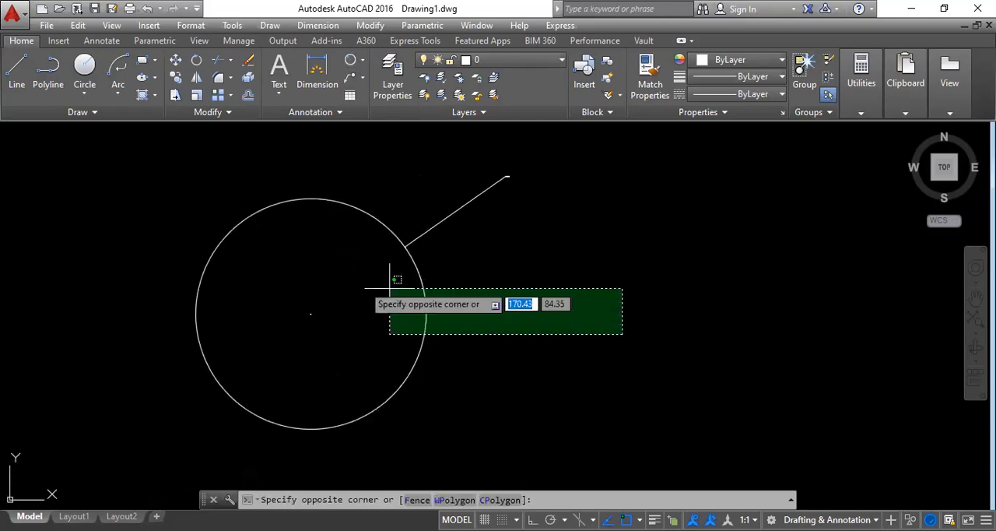
click(90, 242)
key(Delete)
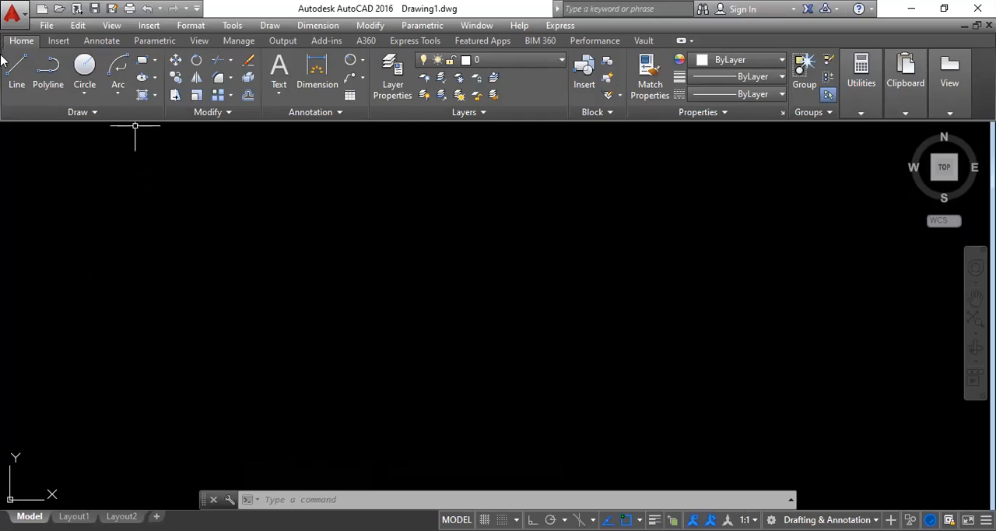
Draw a stepped polyline of eight alternating horizontal and vertical segments across the upper drawing area with Ortho on.
click(43, 73)
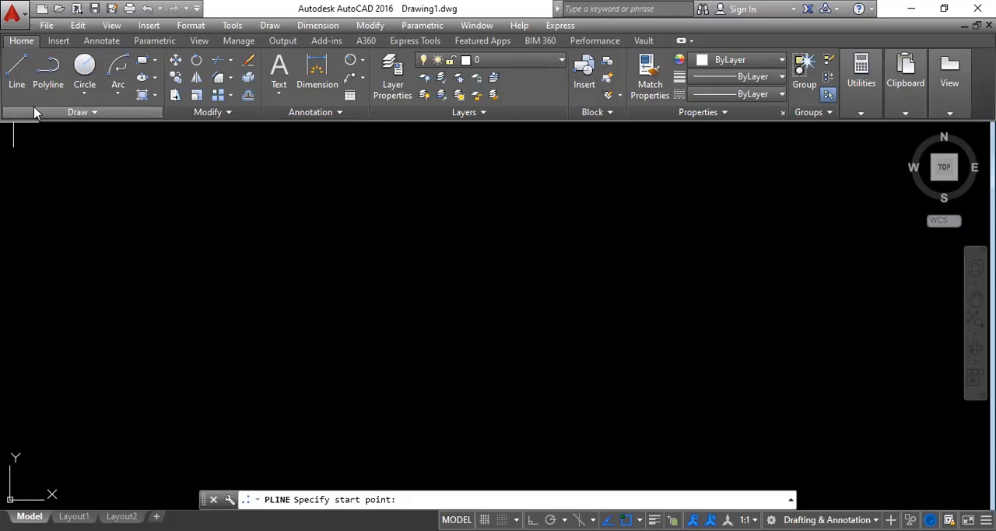
click(271, 26)
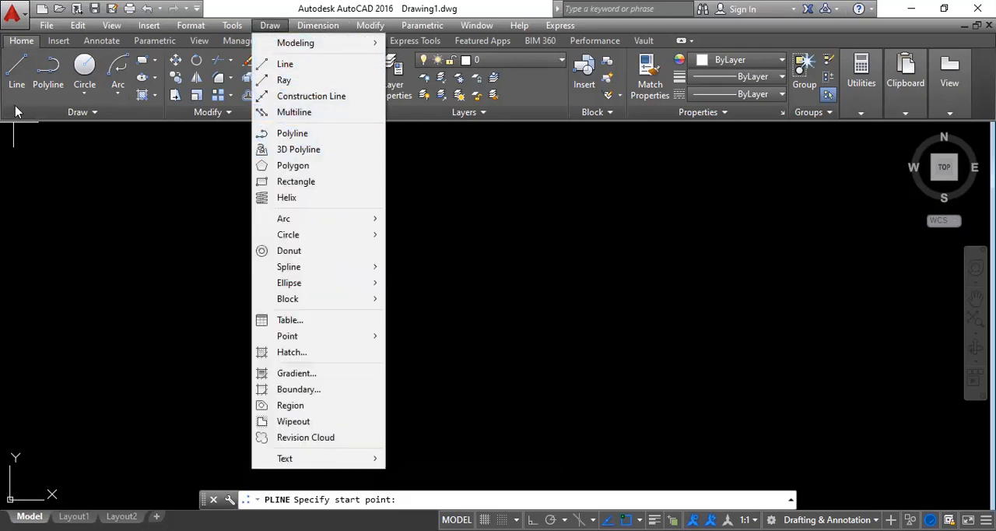
click(276, 135)
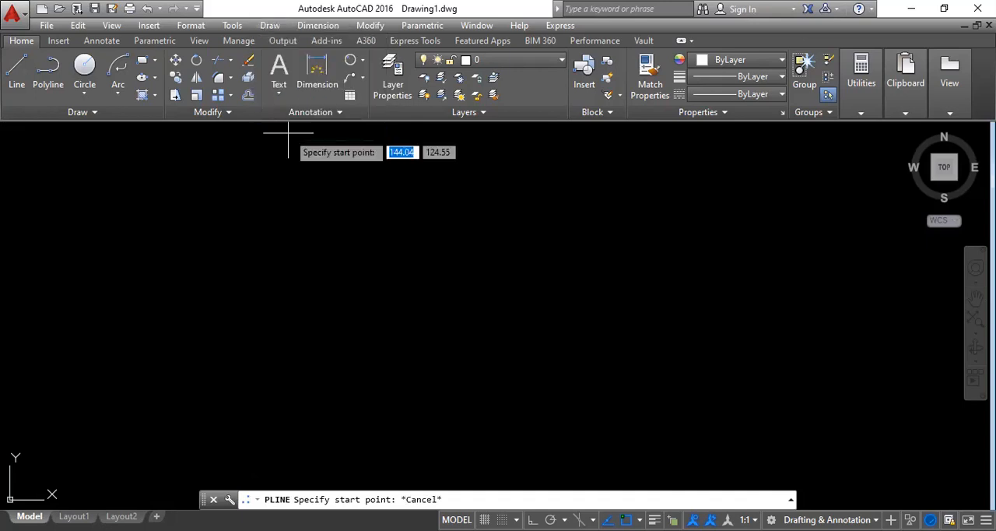
click(199, 241)
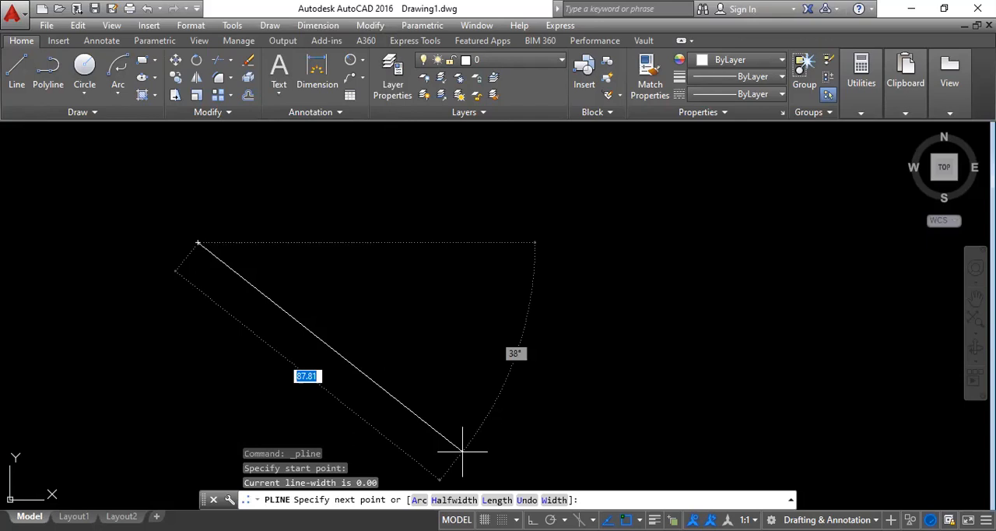
key(F8)
click(321, 265)
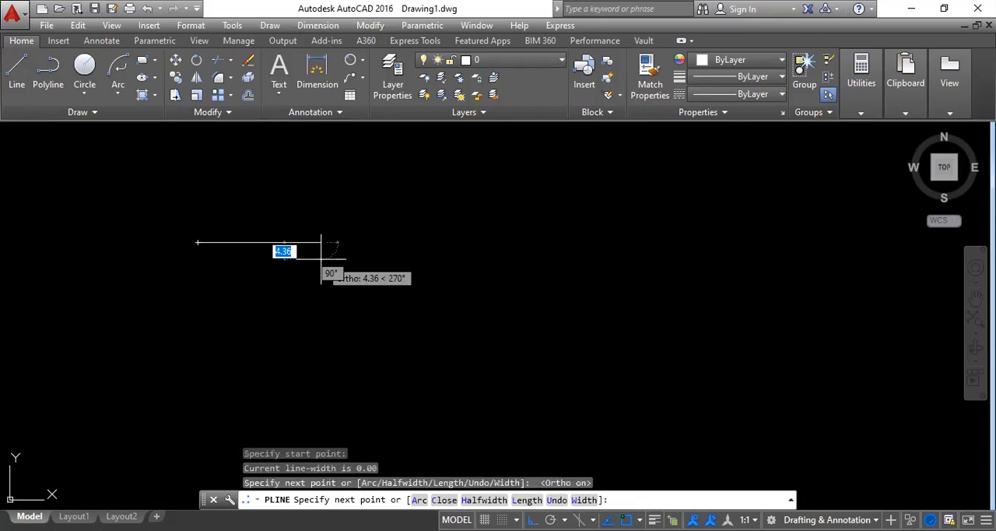
click(320, 179)
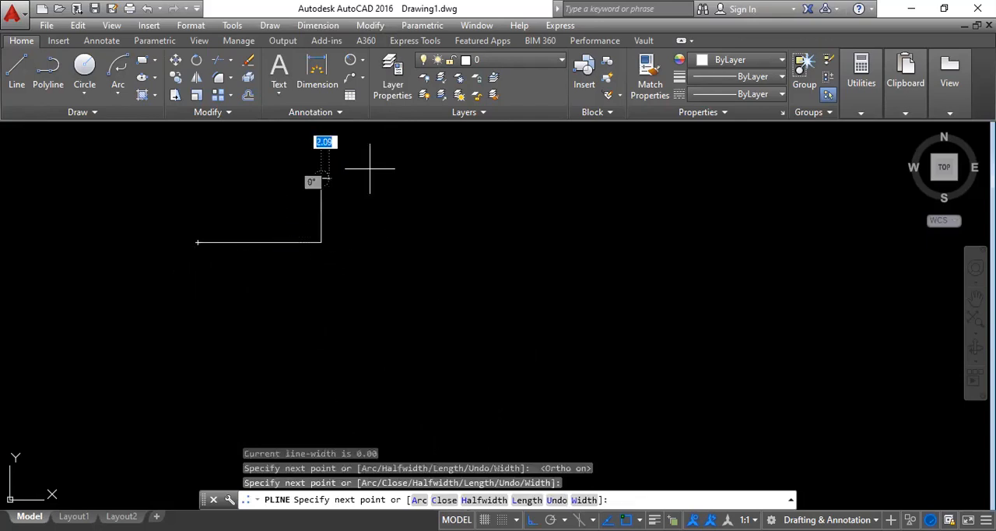
click(450, 172)
click(451, 256)
click(634, 256)
click(634, 180)
click(802, 181)
click(815, 280)
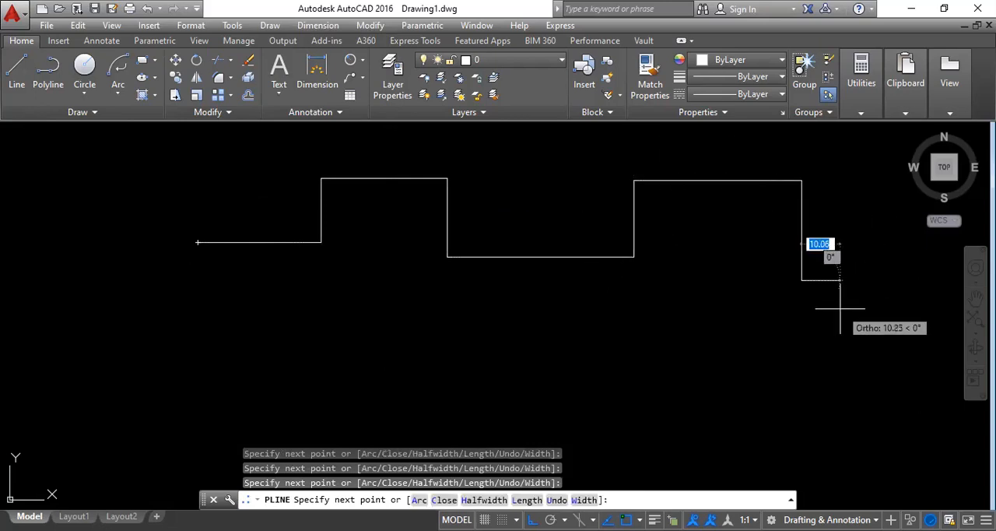
key(Escape)
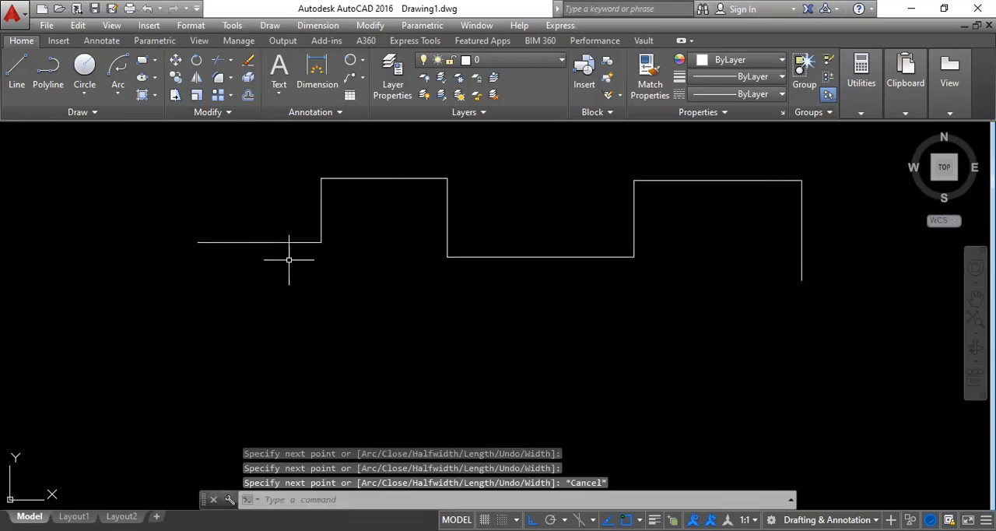
Draw a similar stepped chain of nine horizontal and vertical segments below the polyline with the Line command.
click(17, 70)
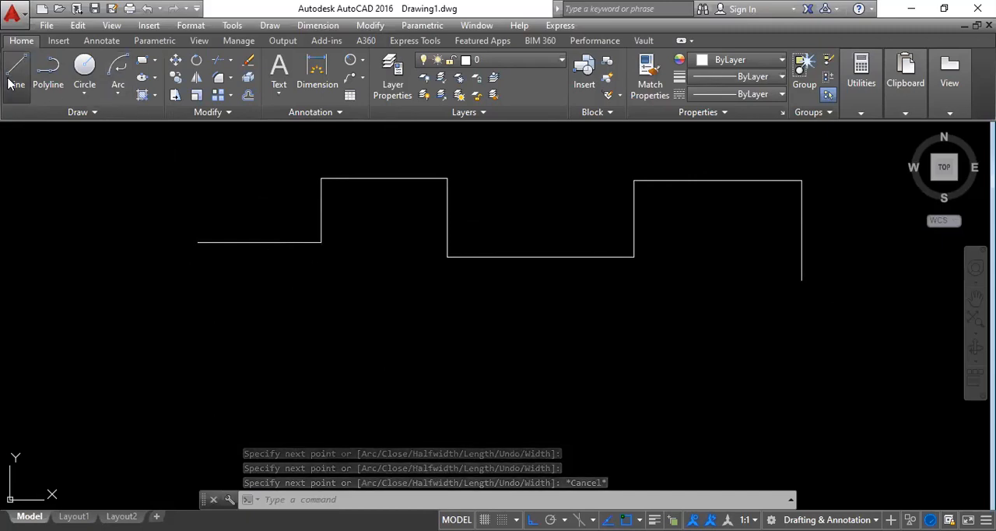
click(215, 322)
click(319, 315)
click(321, 369)
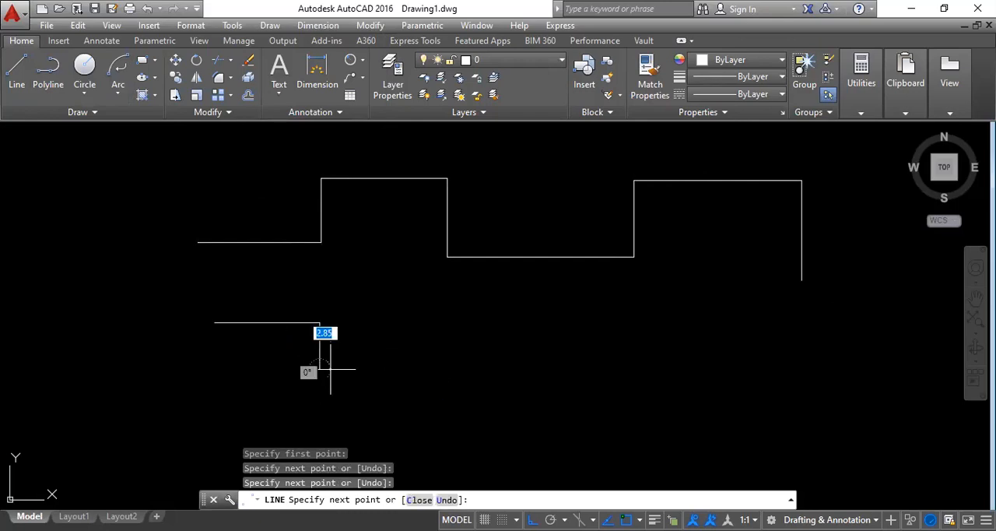
click(470, 368)
click(470, 310)
click(606, 310)
click(606, 374)
click(756, 373)
click(756, 309)
click(852, 309)
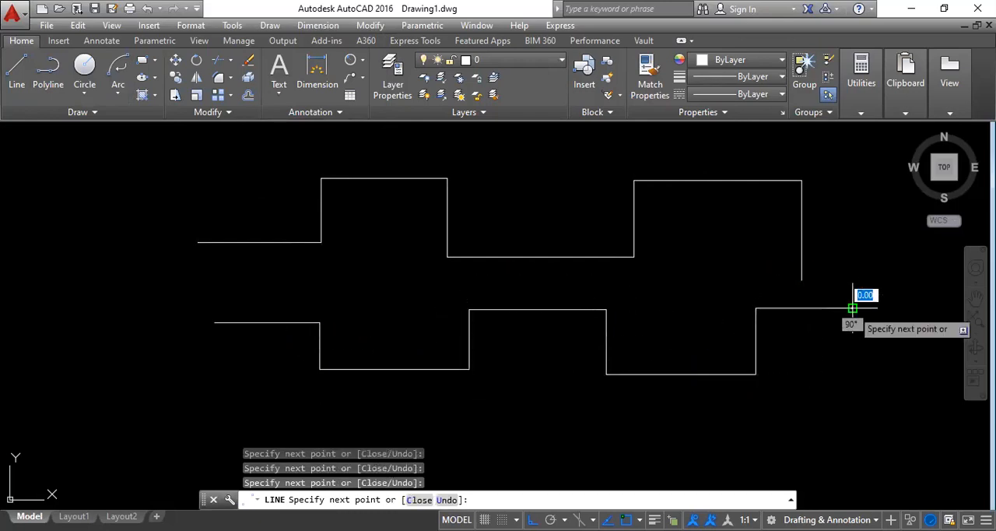
right_click(852, 308)
click(886, 321)
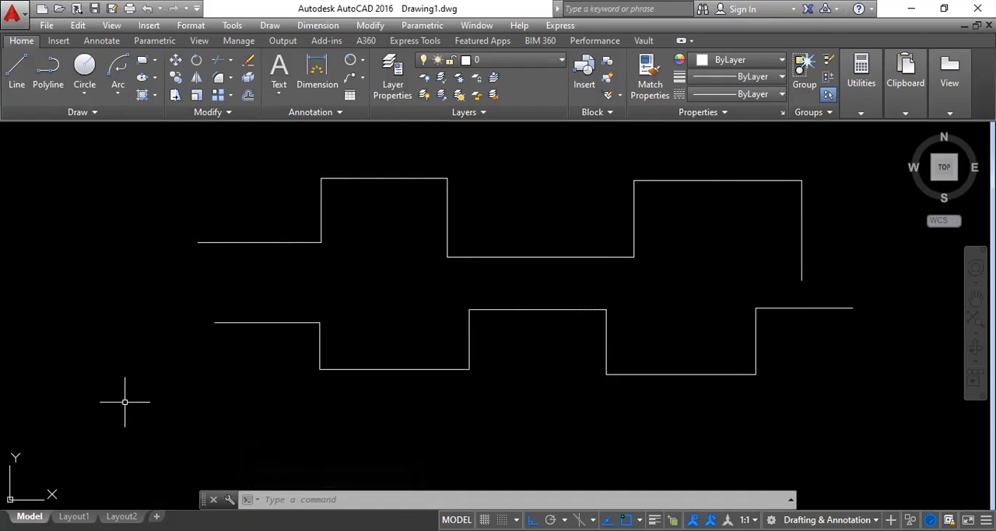
Select the segments of the lower line chain one by one to check whether they are separate objects, and clear the selection.
click(228, 322)
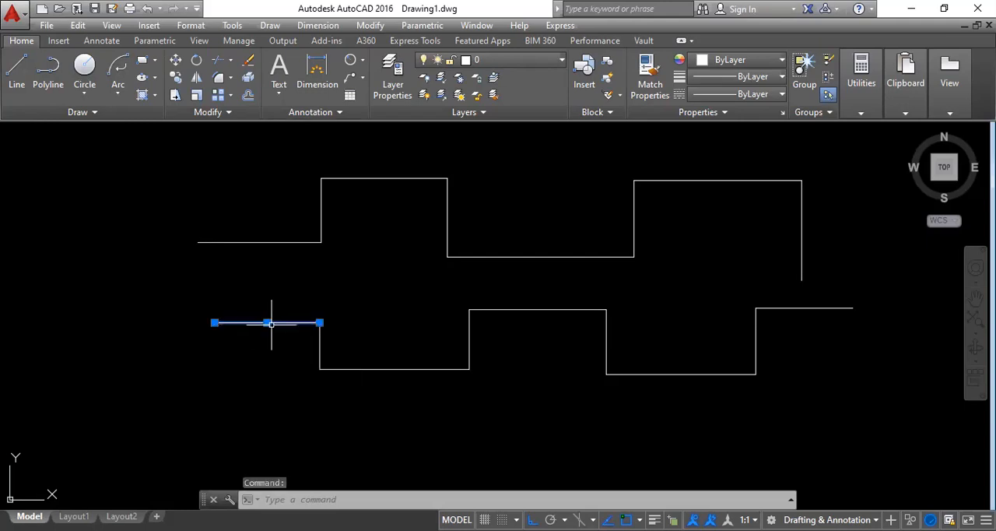
click(320, 342)
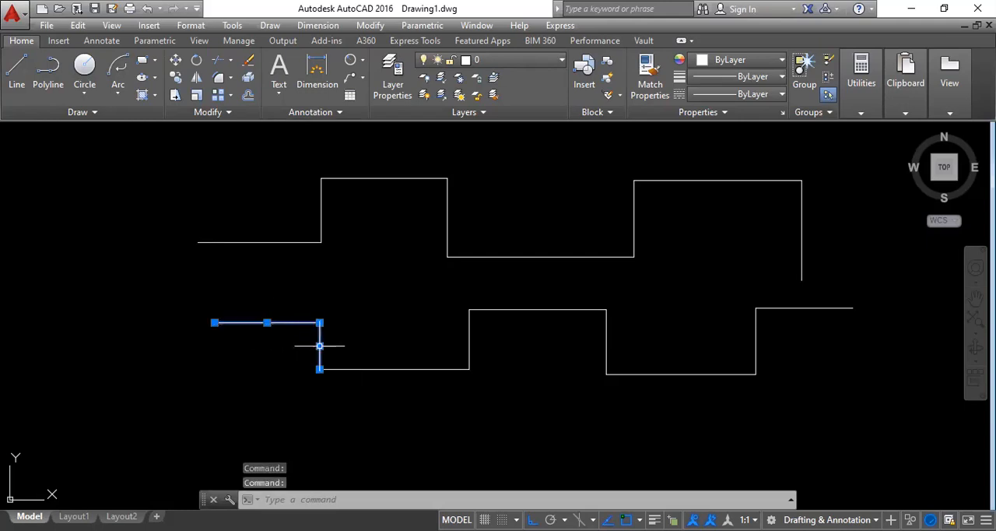
click(368, 369)
click(469, 342)
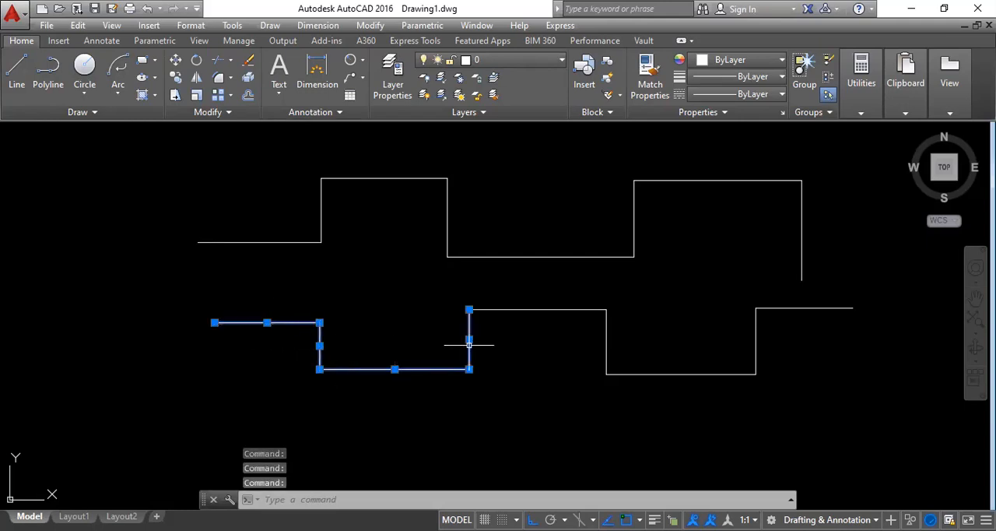
click(507, 309)
click(605, 351)
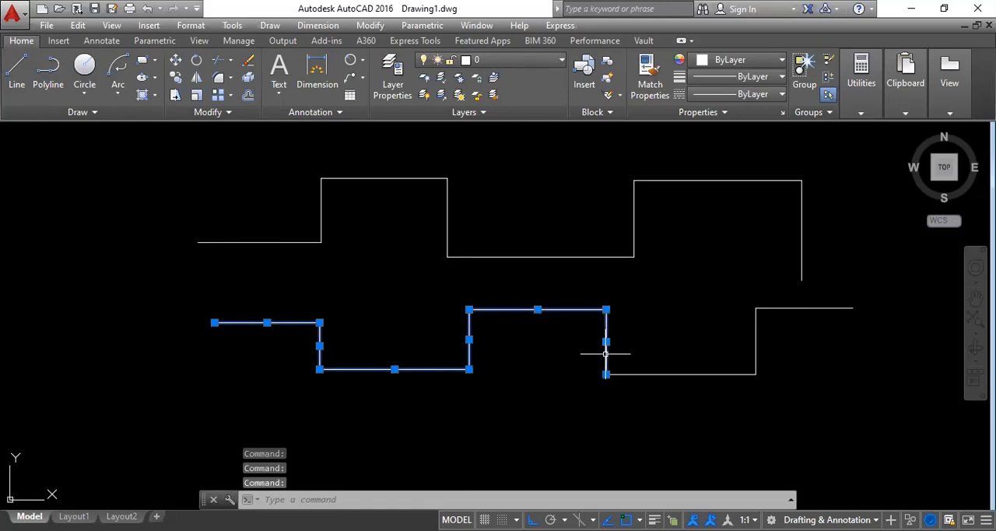
click(637, 375)
click(755, 336)
click(770, 308)
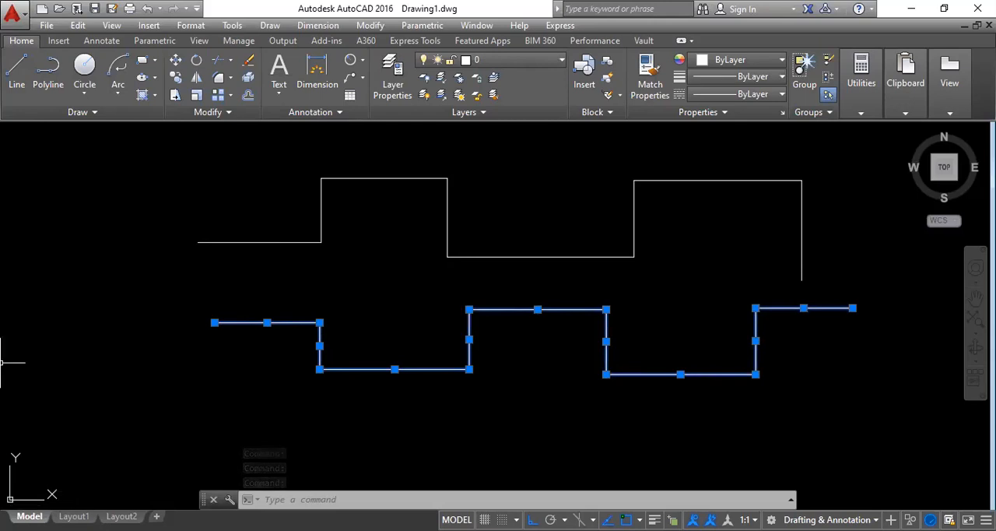
key(Escape)
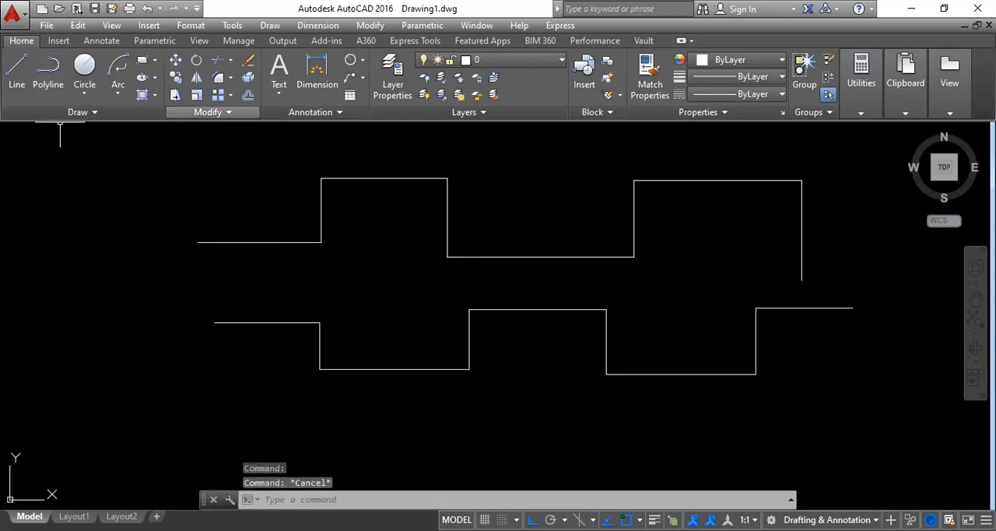
Select the upper polyline and several lower line segments to compare how each is selected, and clear the selection.
click(270, 236)
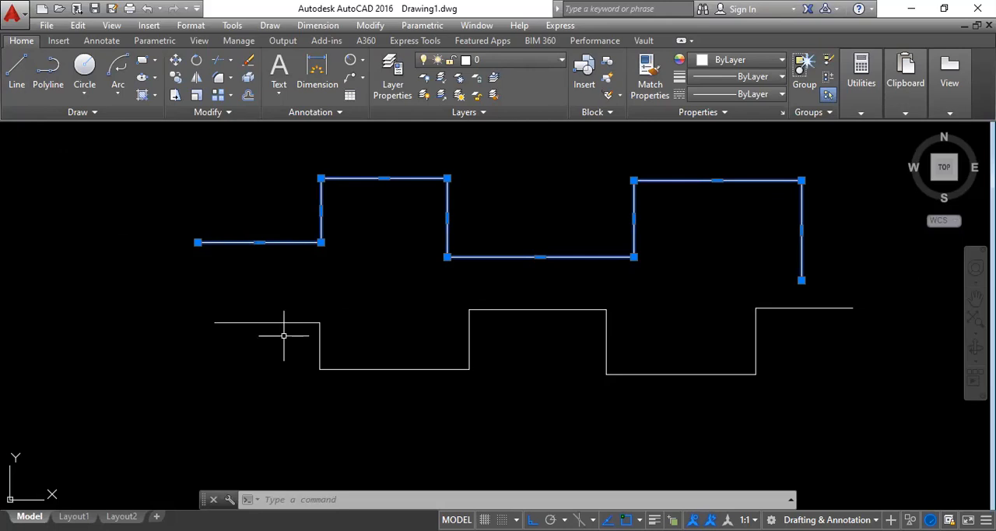
click(337, 367)
click(319, 346)
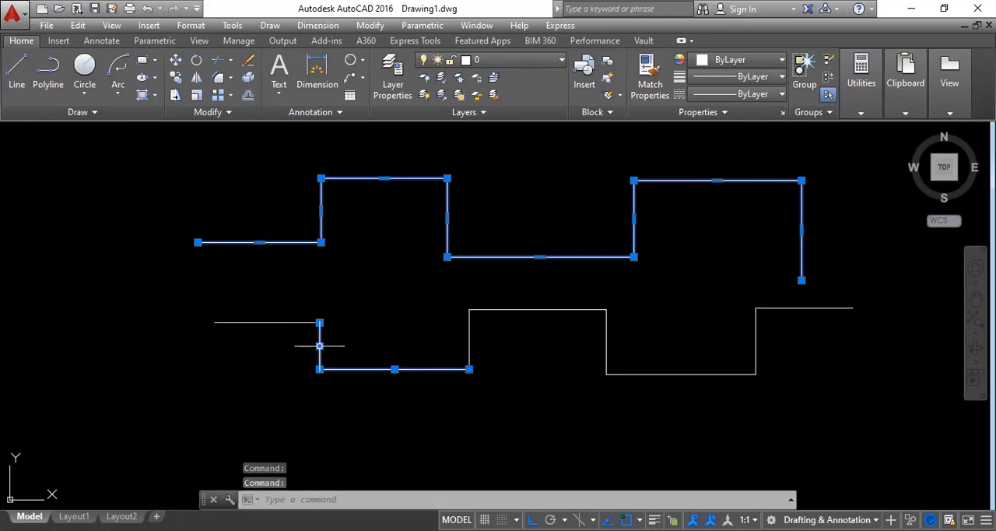
click(277, 322)
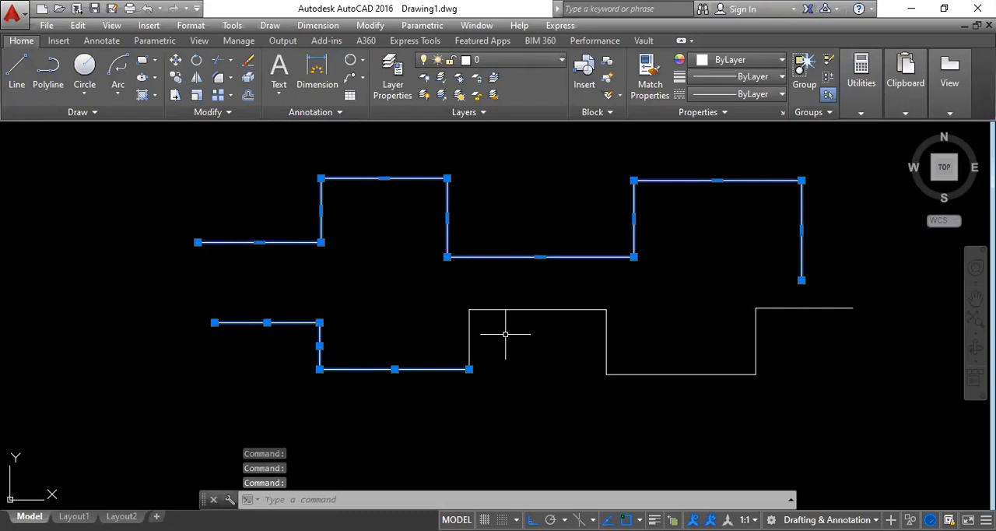
click(468, 339)
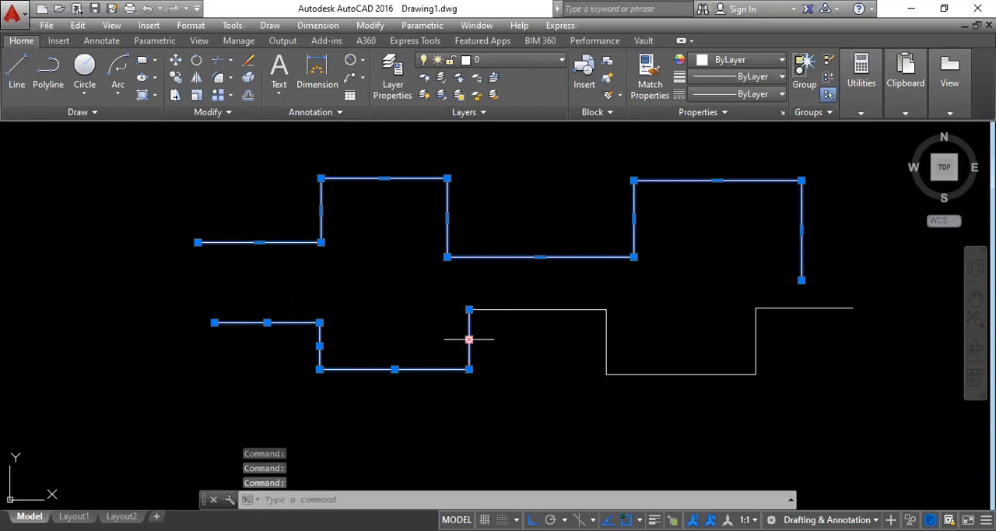
key(Escape)
Start a new polyline in the empty area below the stepped line chain.
click(46, 86)
mouse_move(521, 393)
middle_down()
mouse_move(493, 300)
mouse_move(465, 259)
middle_up()
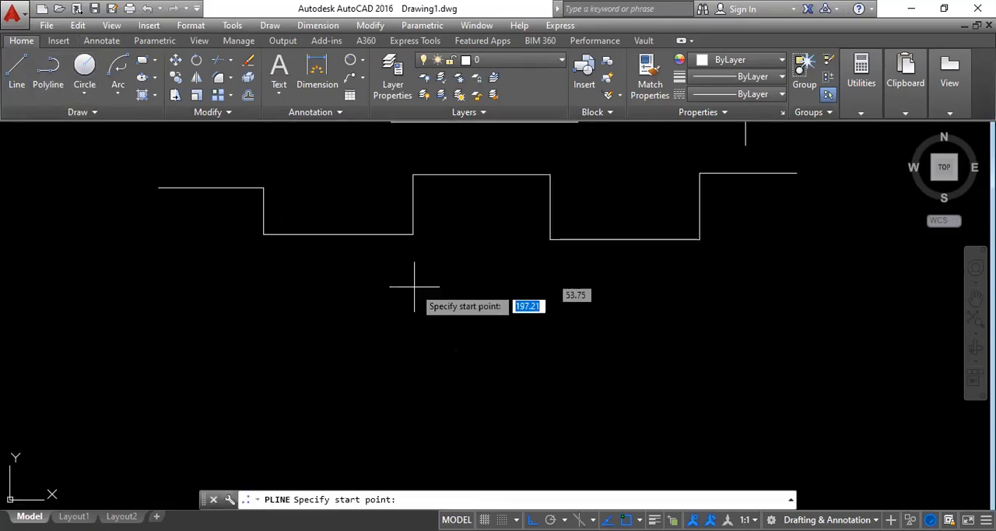
click(285, 386)
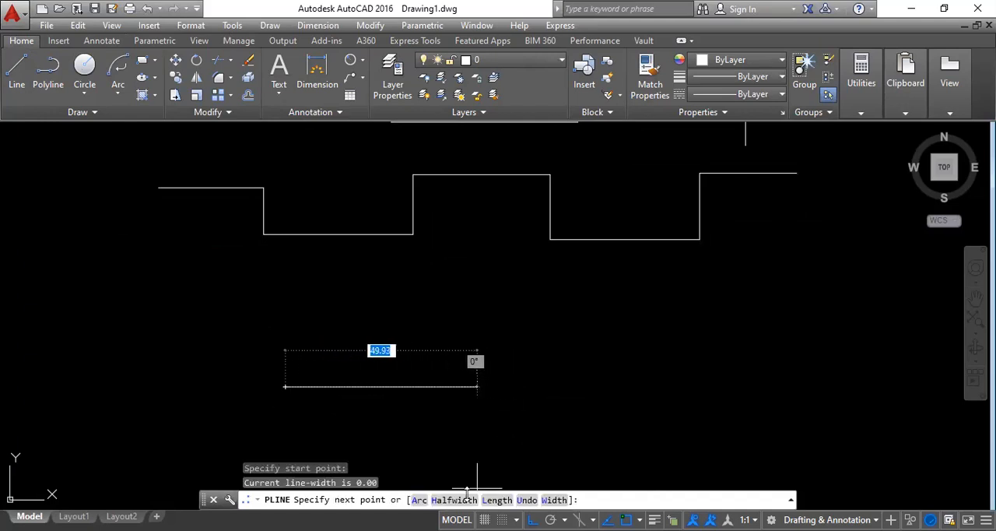
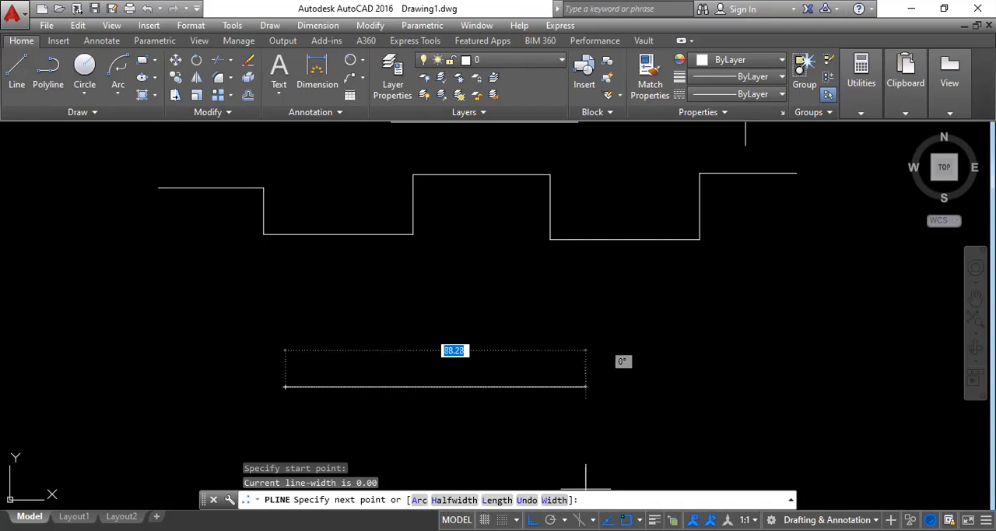
Add a long horizontal segment running to the right as the first segment of the new polyline.
right_click(586, 341)
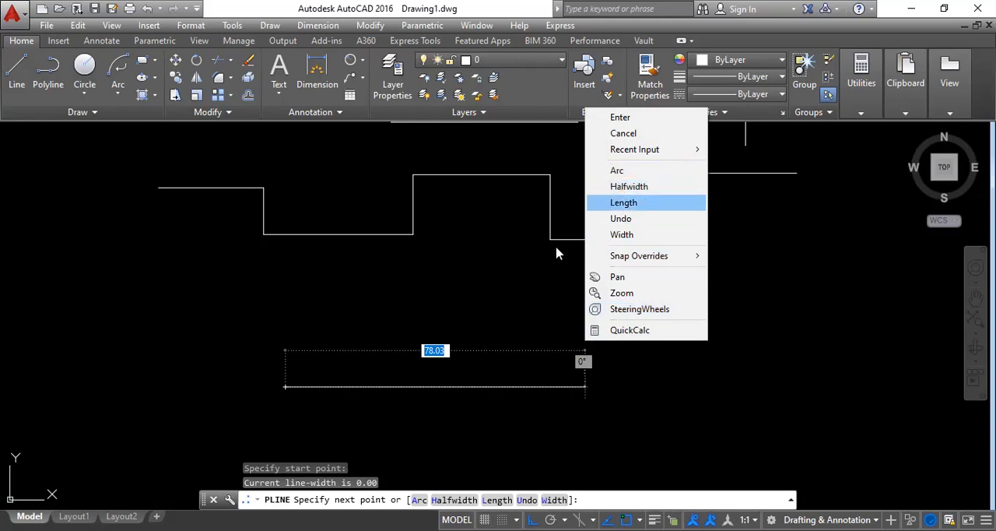
key(Escape)
click(595, 386)
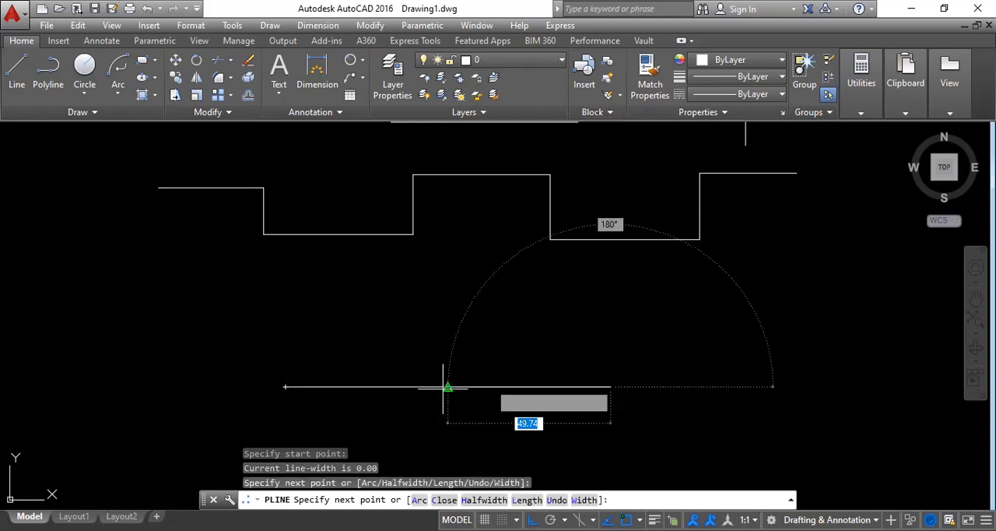
middle_drag(650, 386, 543, 367)
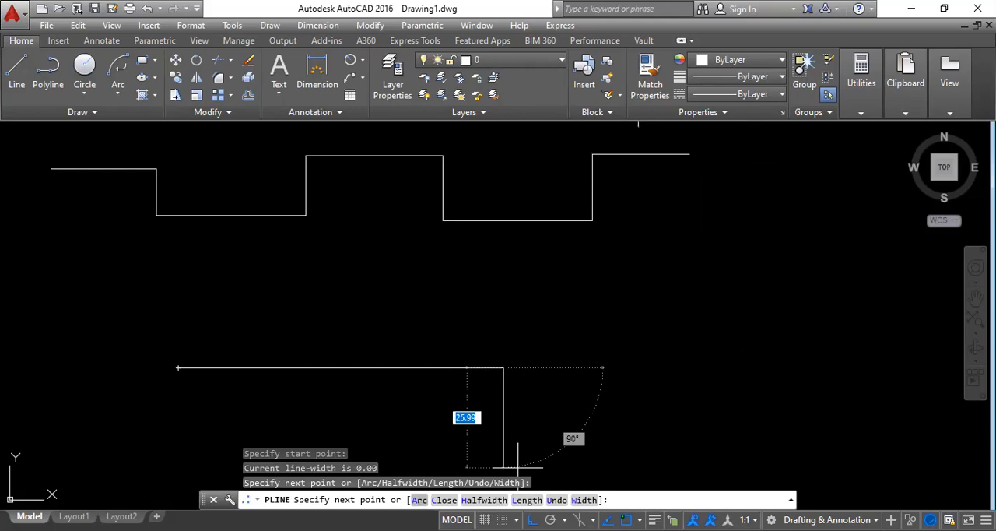
Continue the polyline upward with two semicircular arcs curving in opposite directions, the second one smaller, and end the polyline.
click(420, 501)
click(529, 302)
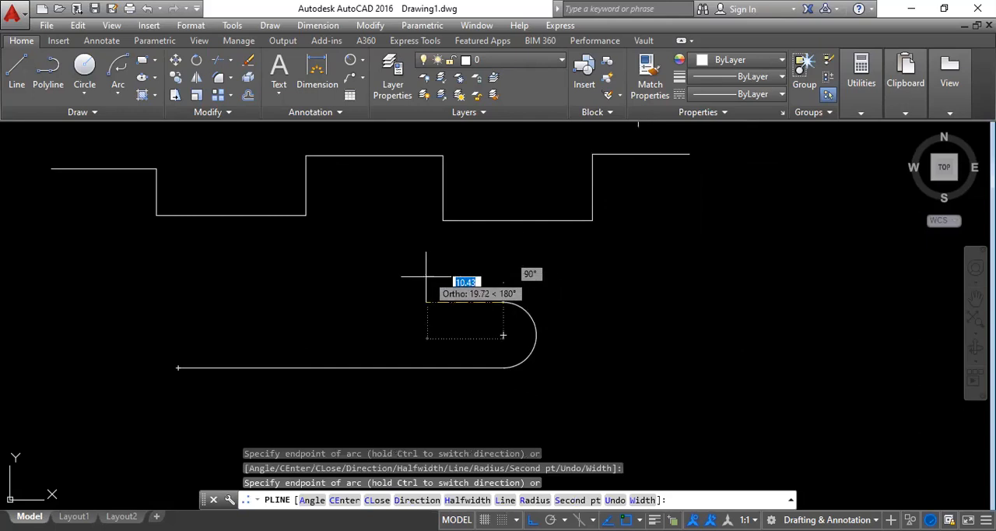
click(510, 256)
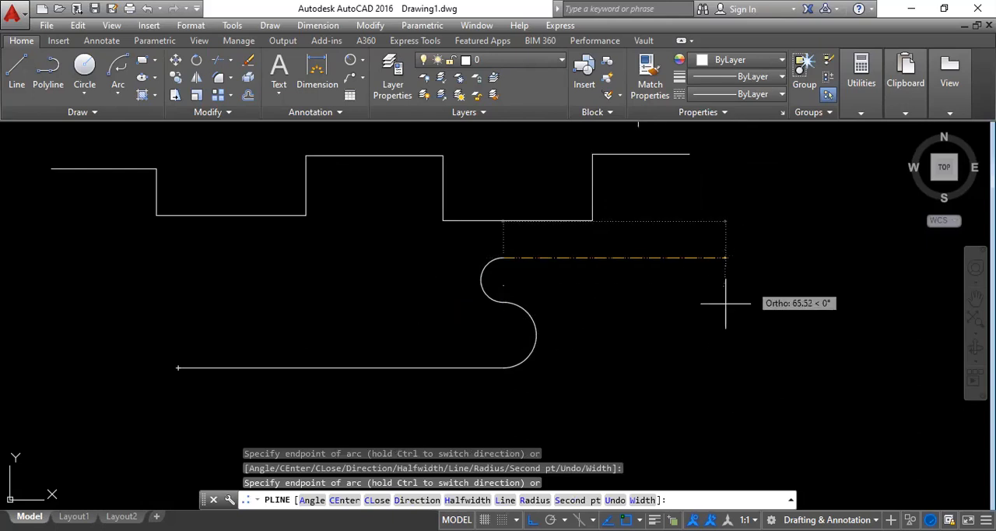
right_click(637, 317)
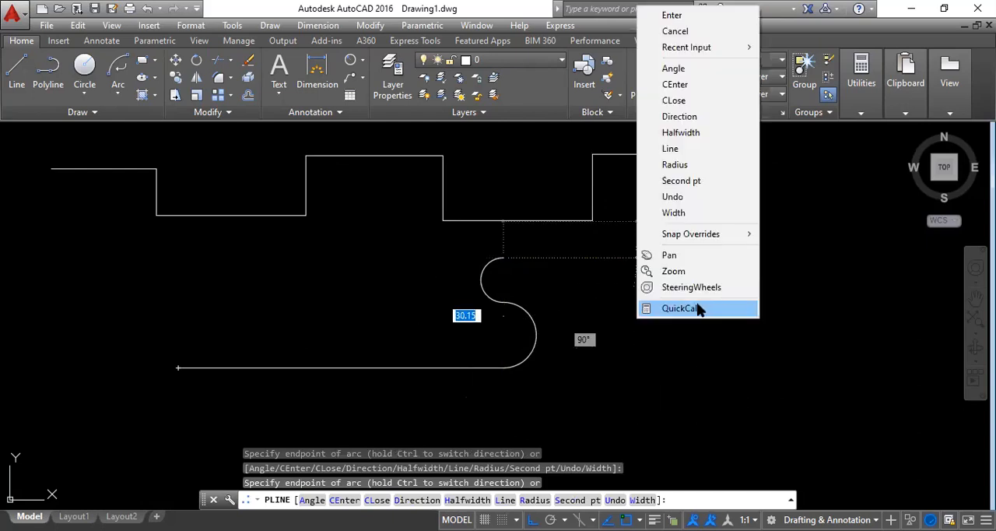
click(686, 15)
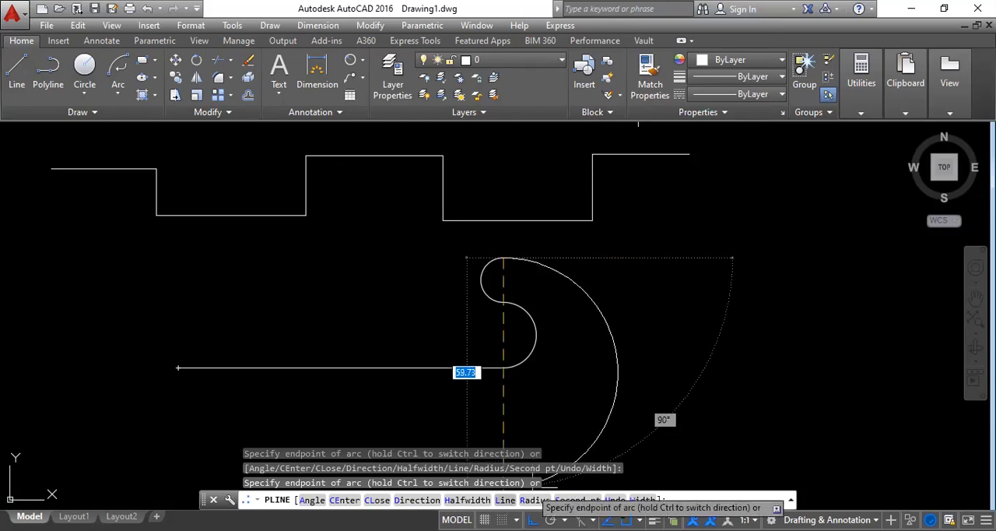
key(Escape)
key(Escape)
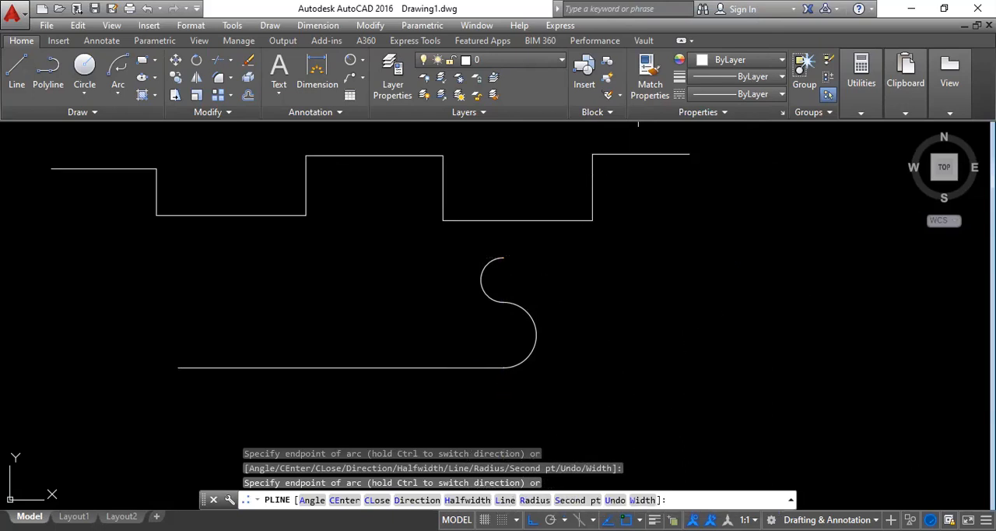
Draw a 50-unit horizontal polyline right of the S-shaped one, with the Width option set to 0 at the start and 5 at the end.
click(45, 80)
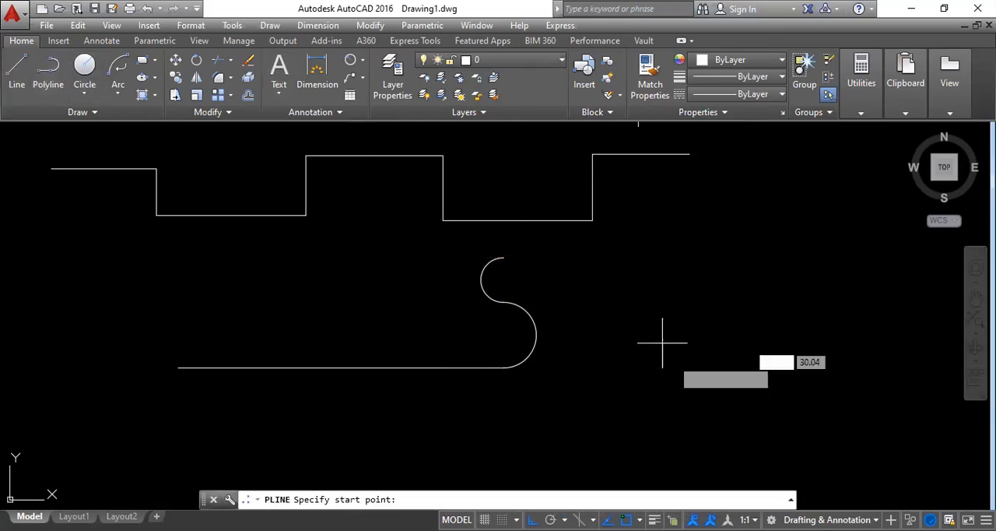
click(601, 372)
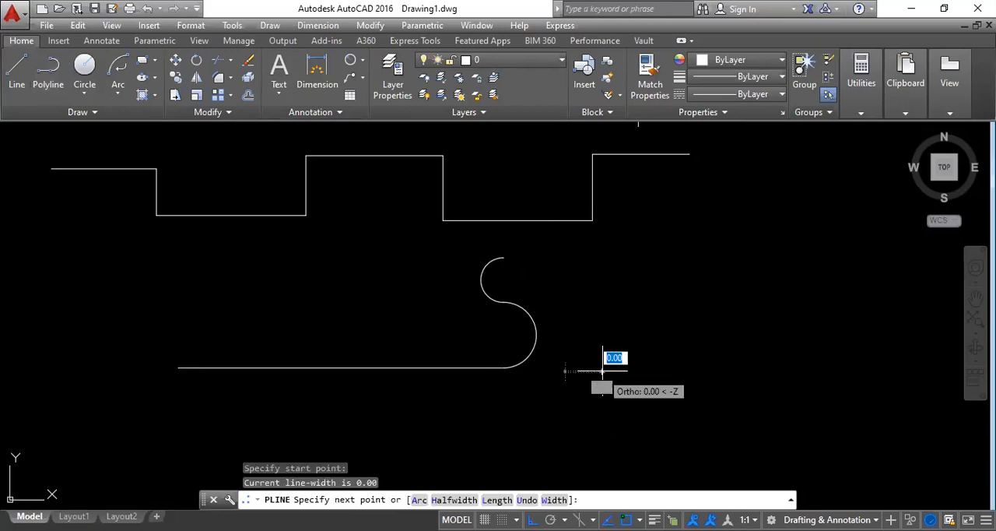
click(554, 499)
middle_drag(652, 358, 485, 338)
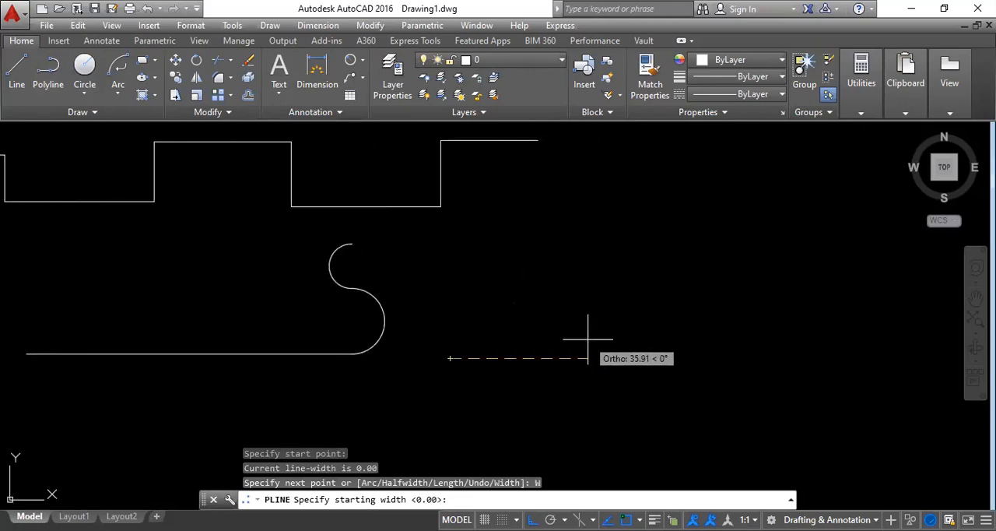
text(0)
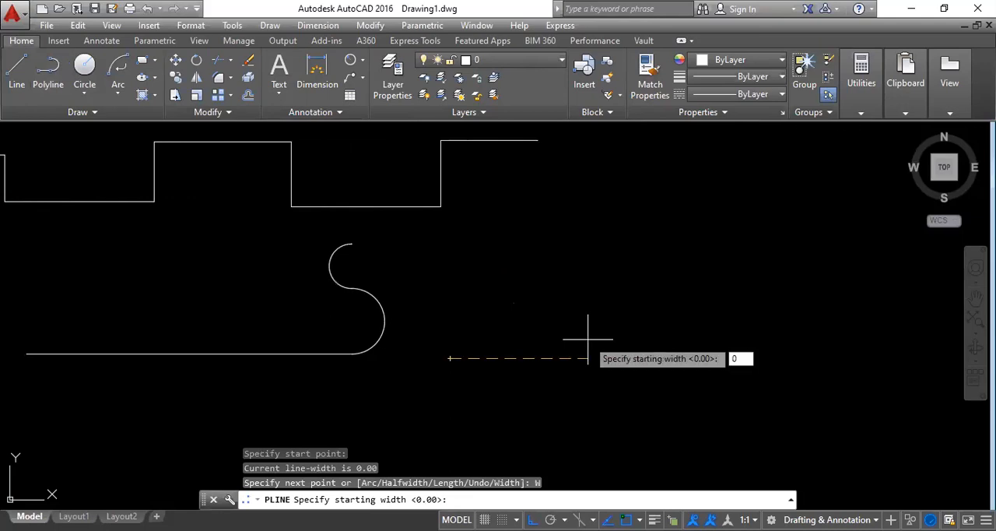
key(Return)
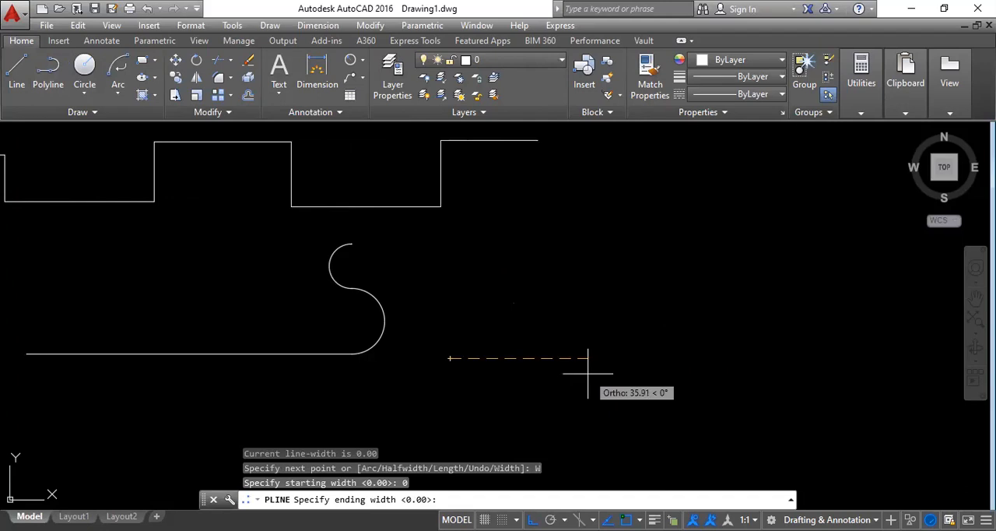
text(5)
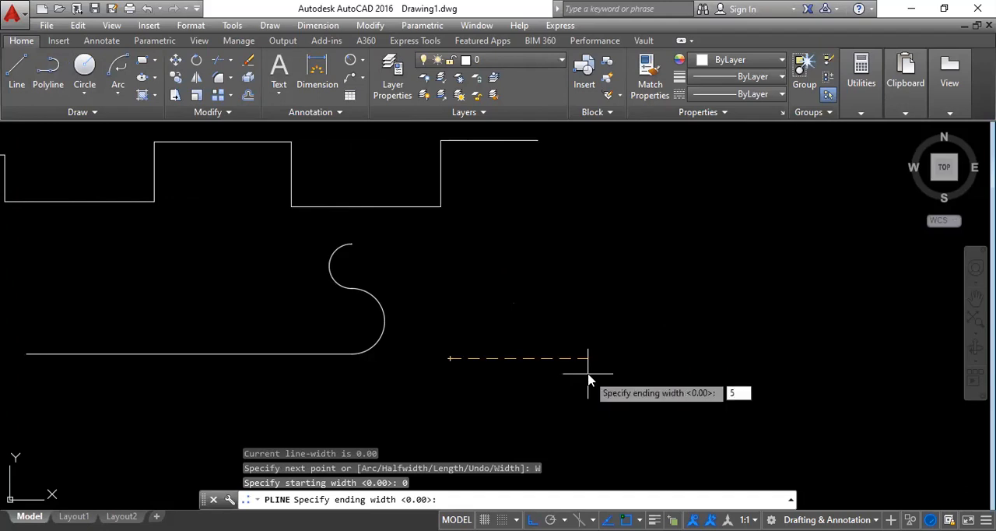
key(Return)
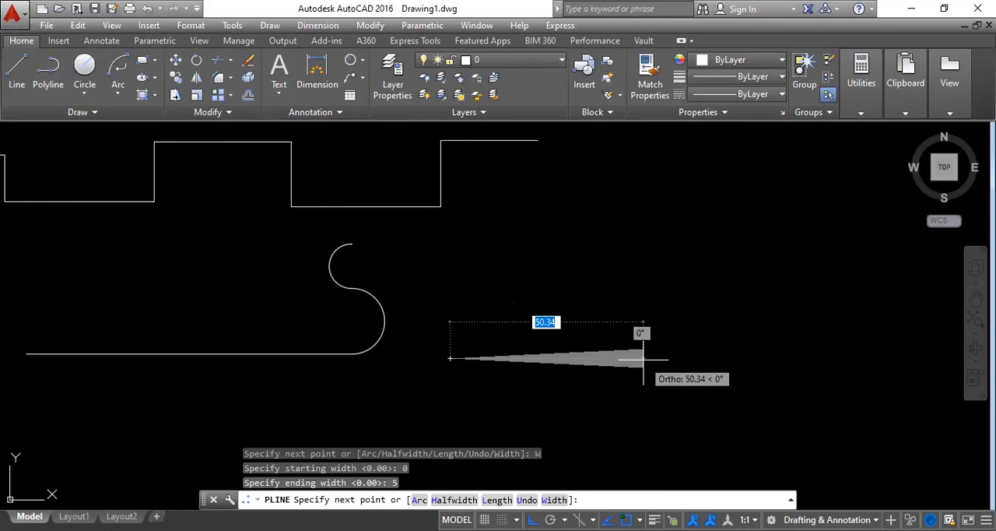
text(50)
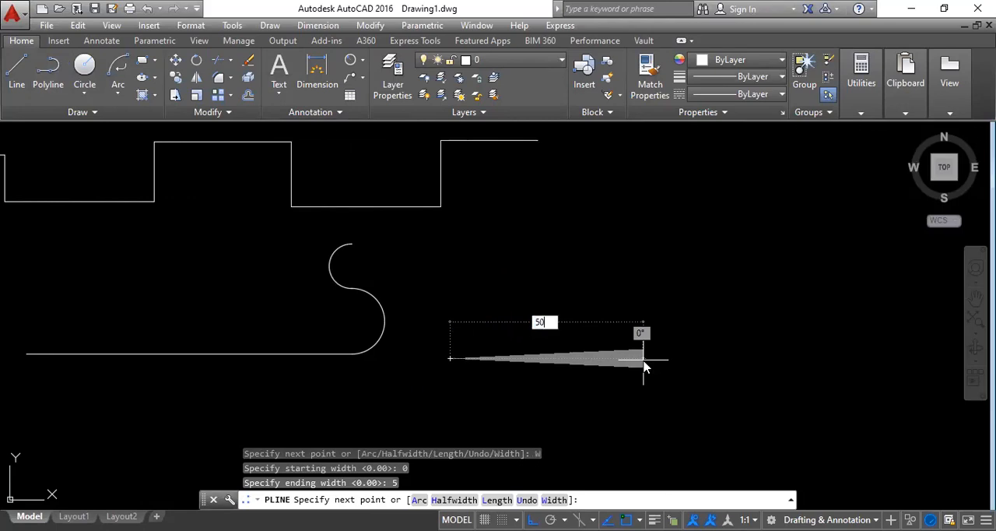
key(Return)
key(Escape)
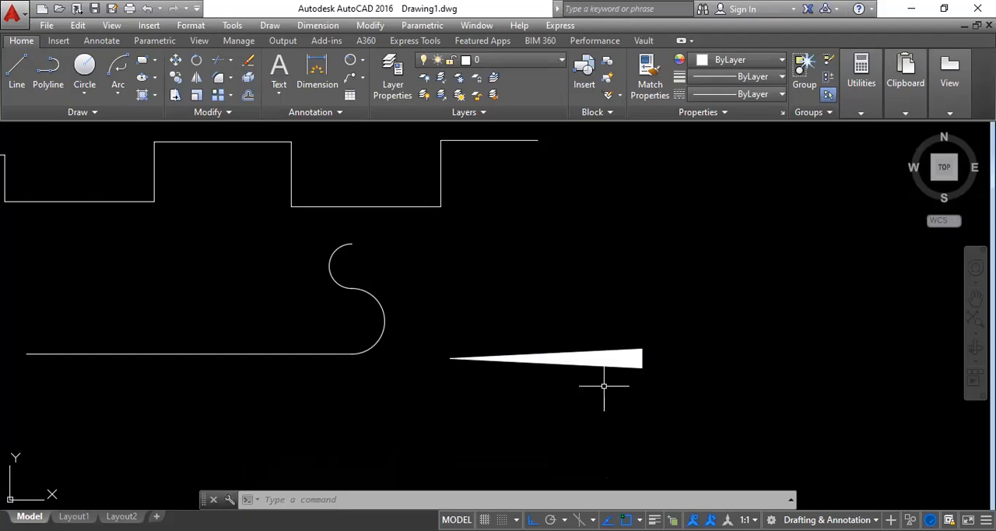
Draw a second 50-unit horizontal polyline above the tapered one, with starting width 5 and ending width 0.
click(49, 72)
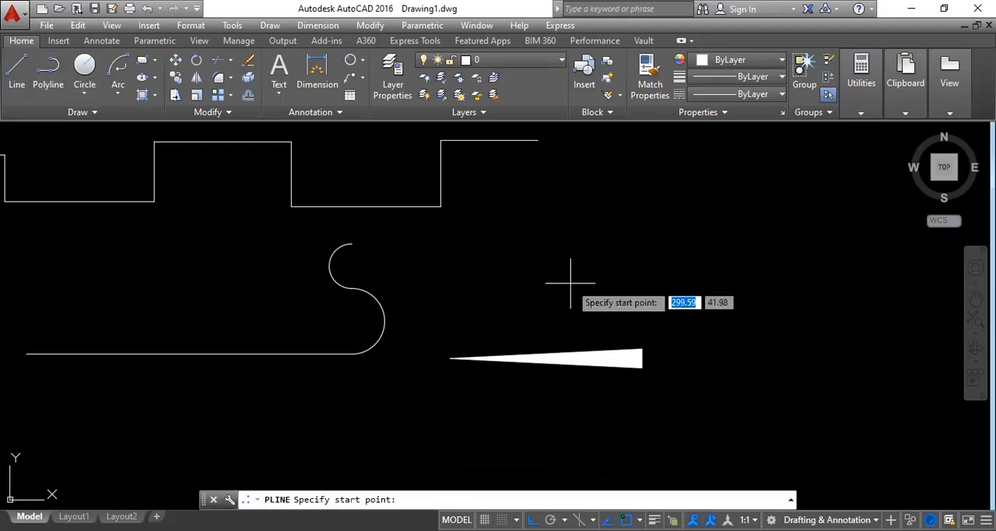
click(480, 251)
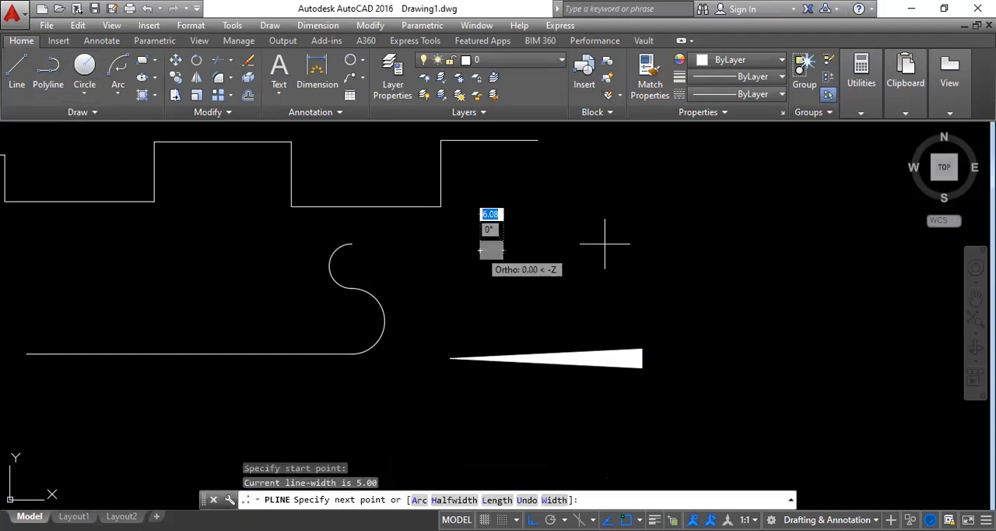
click(554, 501)
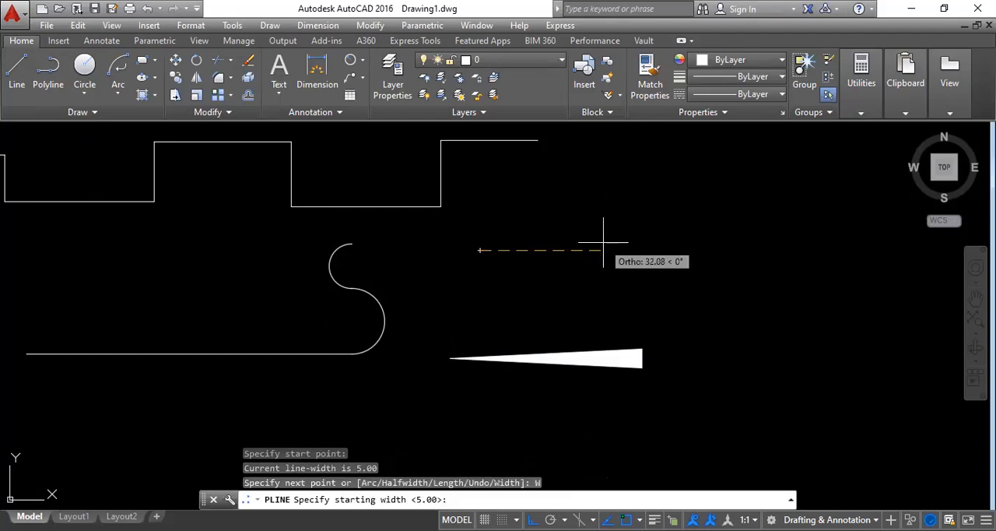
text(5)
key(Return)
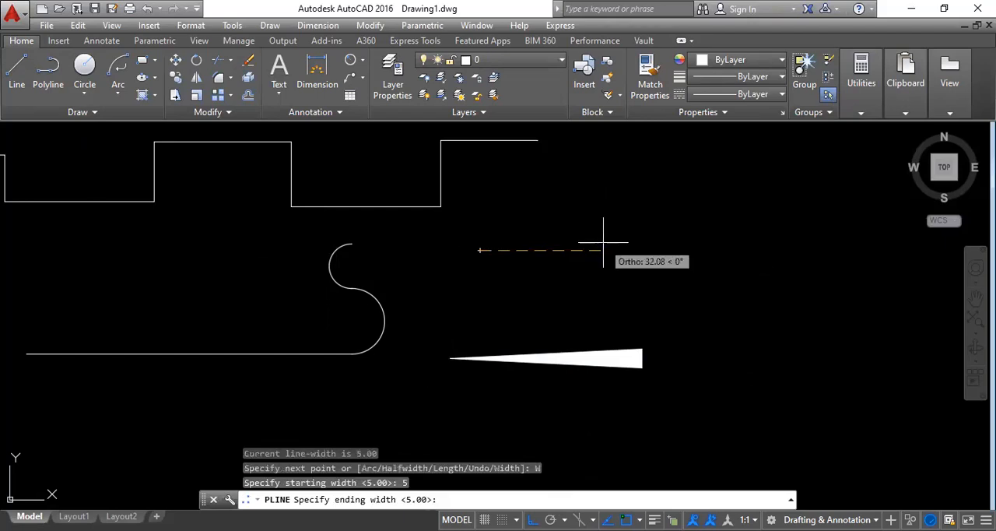
text(0)
key(Return)
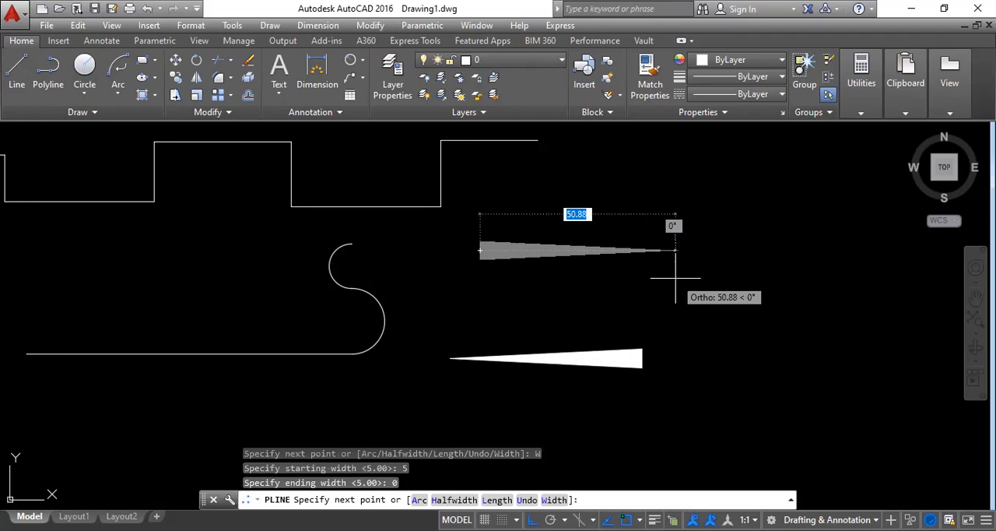
text(50)
key(Return)
key(Escape)
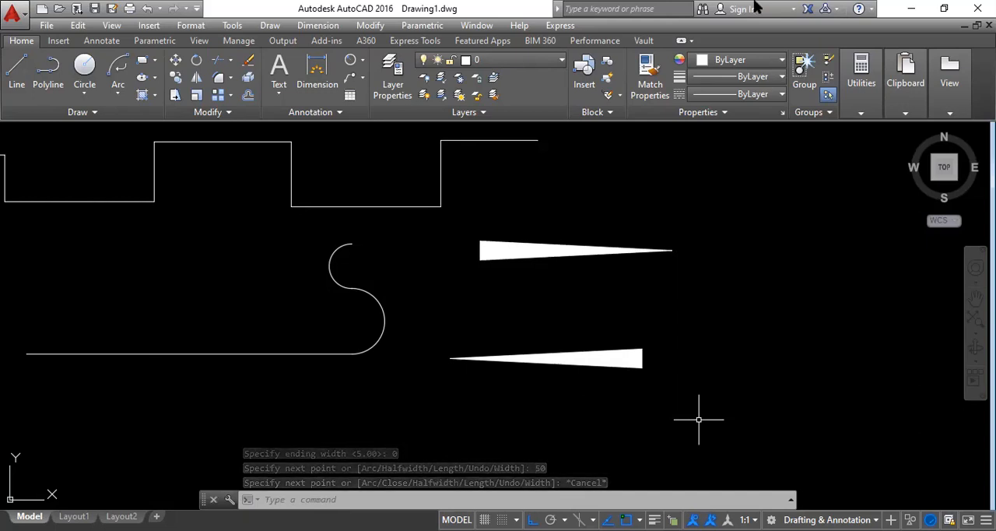
Draw a 50-unit horizontal polyline between the two tapered ones, using the Halfwidth option with 0 at the start and 2.5 at the end.
click(47, 70)
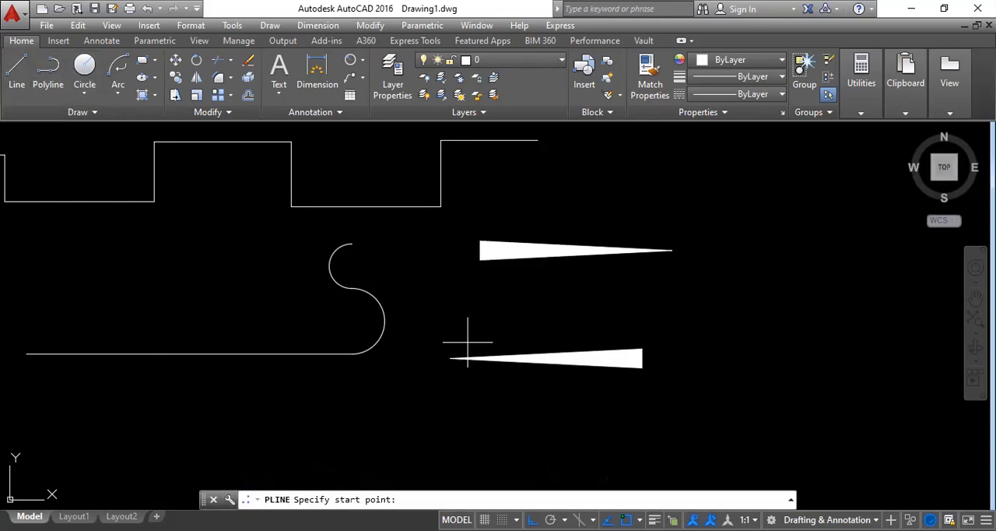
click(530, 295)
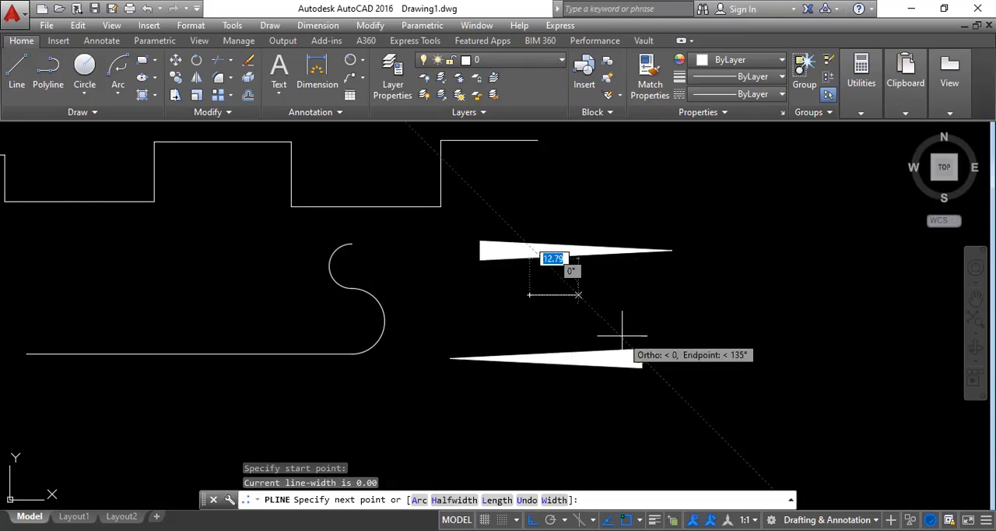
text(h)
key(Return)
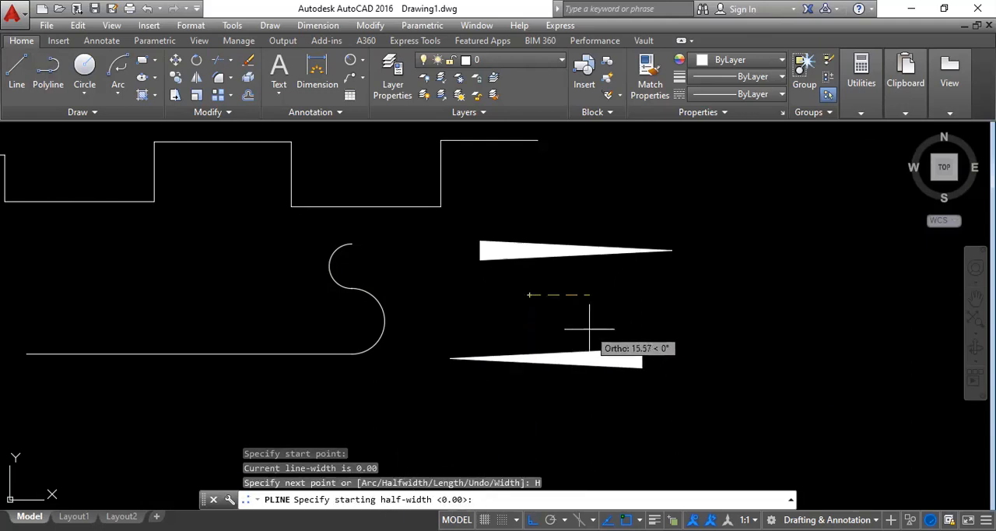
text(0)
key(Return)
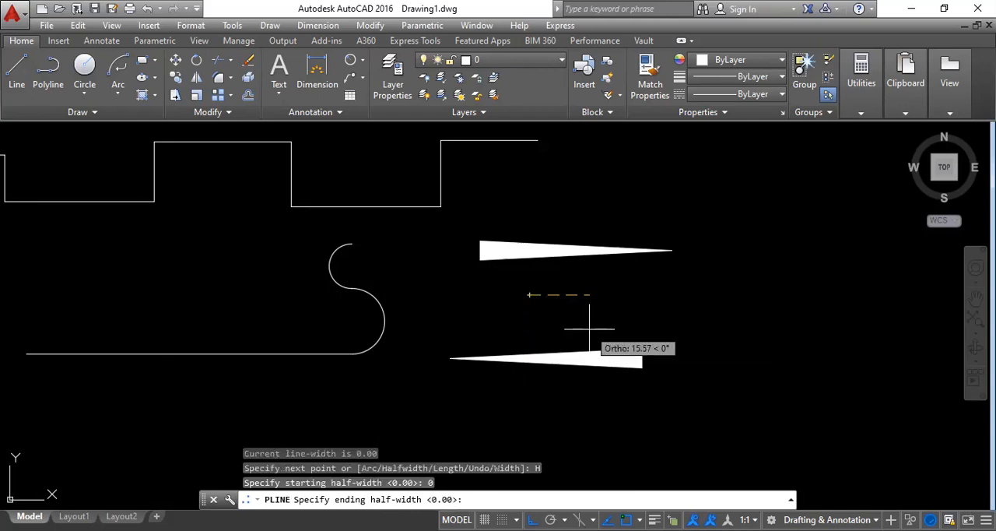
text(2.5)
key(Return)
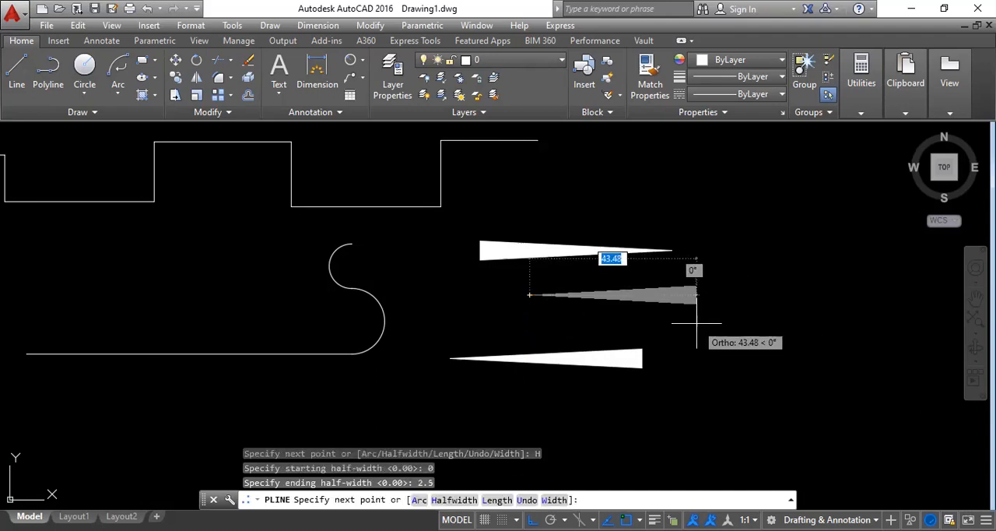
text(50)
key(Return)
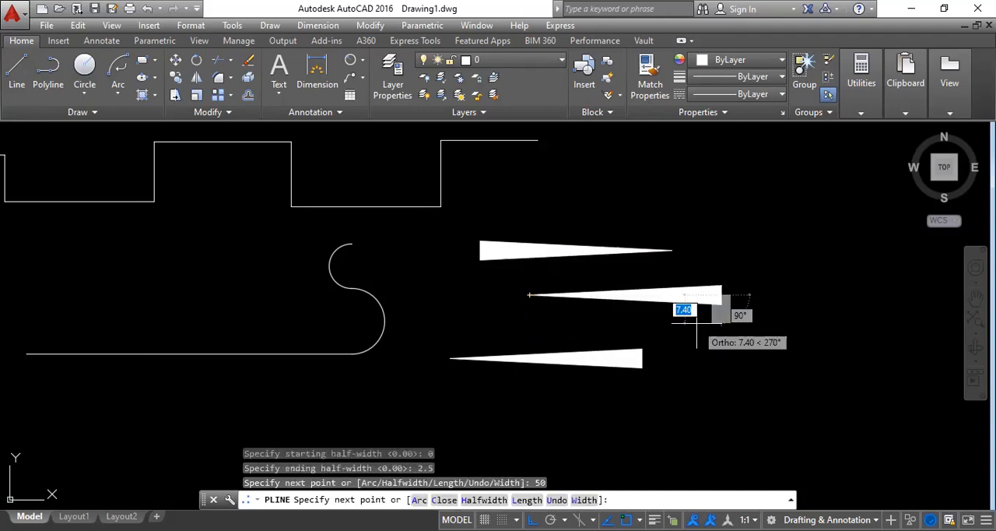
key(Escape)
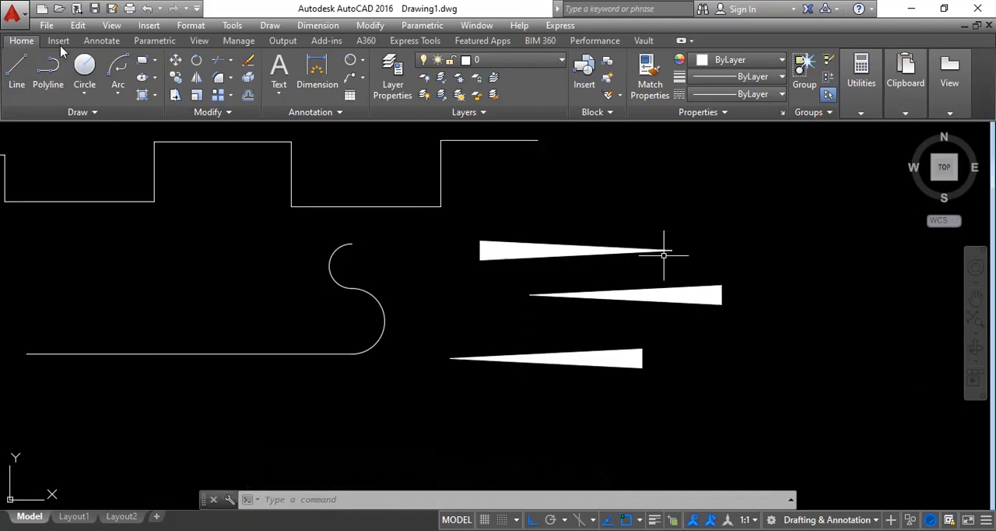
Start a polyline of constant width below the tapered ones and give its horizontal segment a length of 50 with the Length option.
click(48, 72)
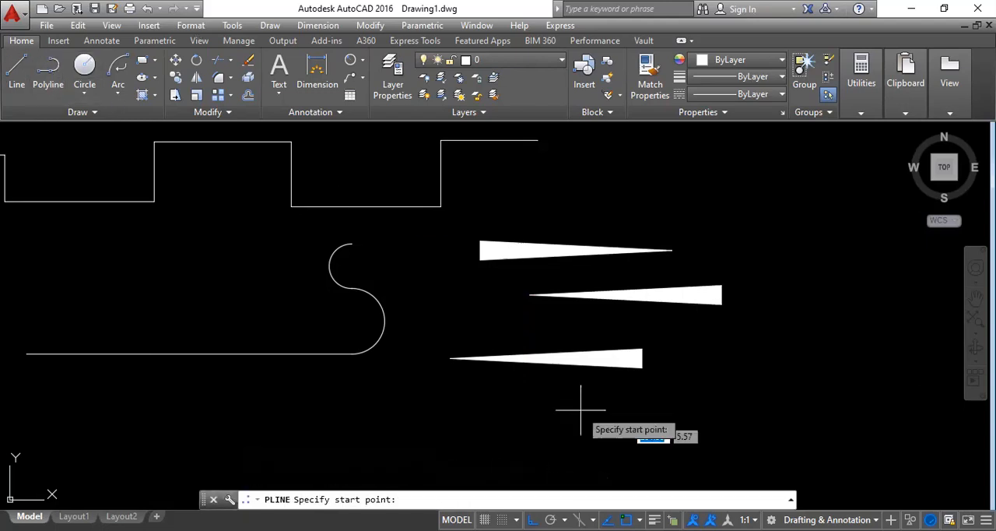
middle_drag(695, 382, 640, 235)
click(430, 330)
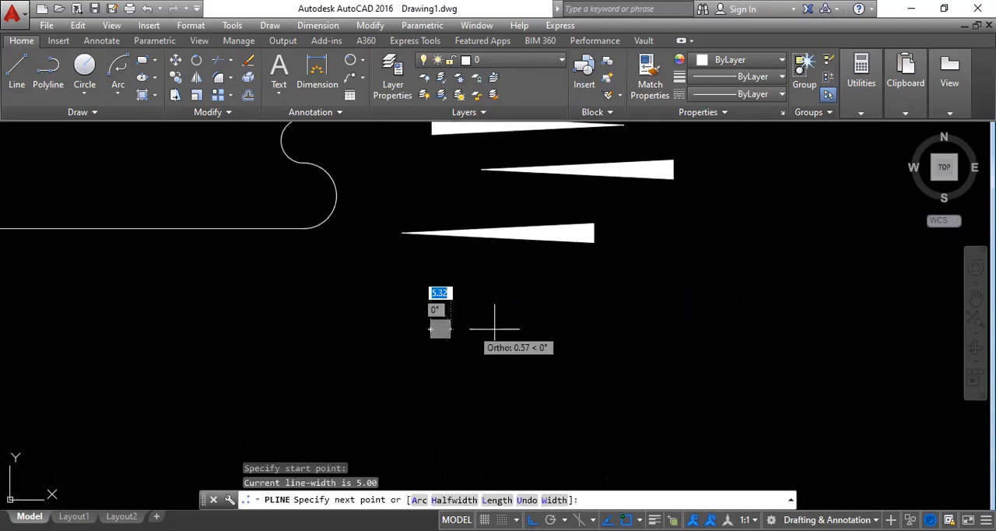
click(496, 500)
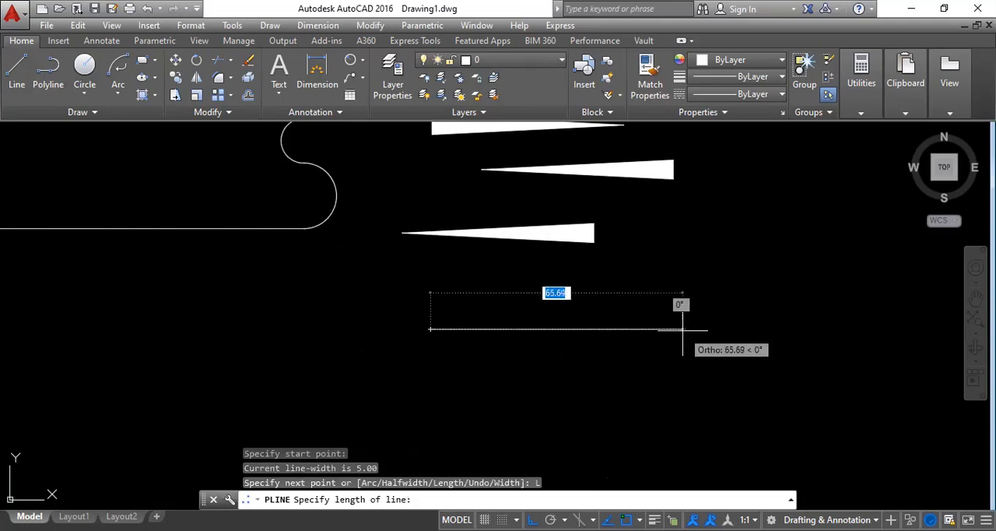
text(50)
key(Return)
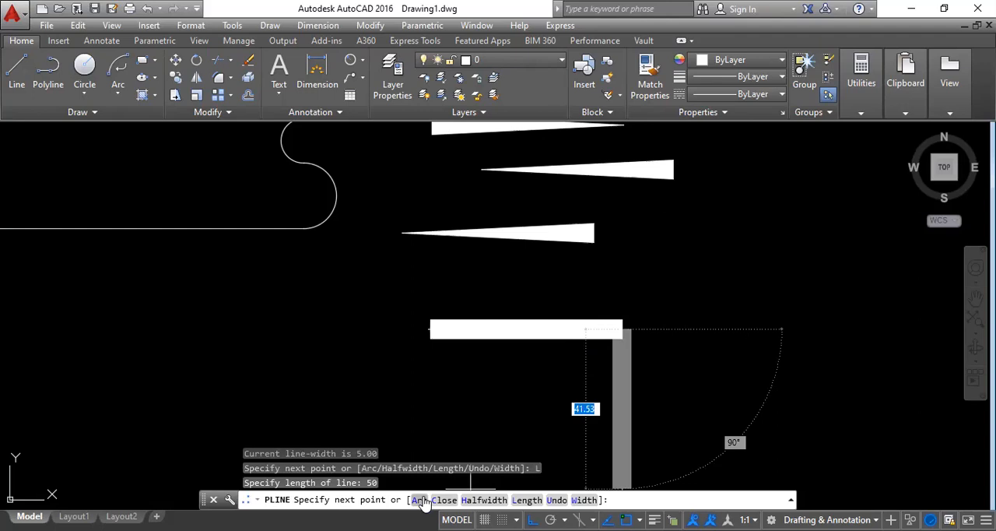
Continue the wide polyline with a downward semicircular arc and a leftward horizontal segment about 63 units long, and end the polyline.
text(A)
key(Return)
mouse_move(609, 423)
middle_down()
mouse_move(638, 327)
mouse_move(591, 340)
middle_up()
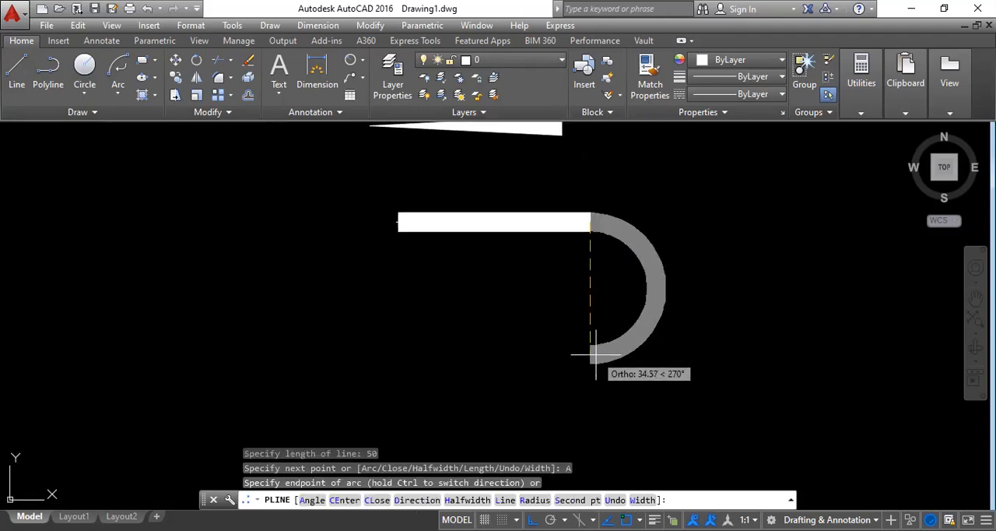
click(651, 406)
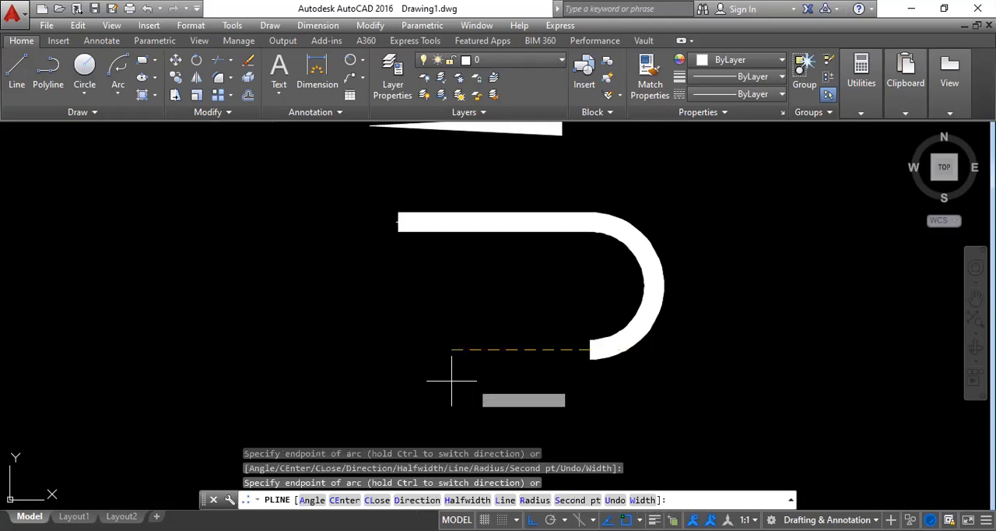
click(417, 373)
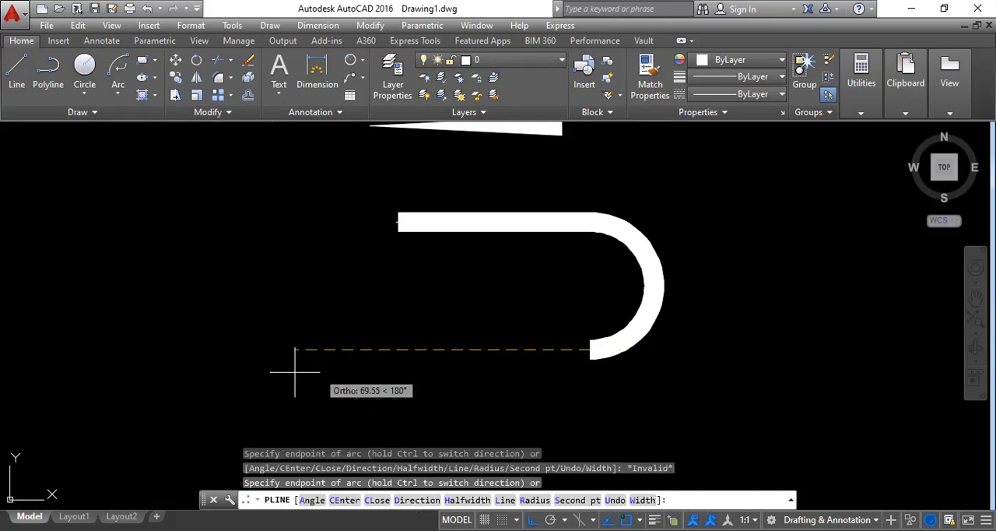
click(505, 500)
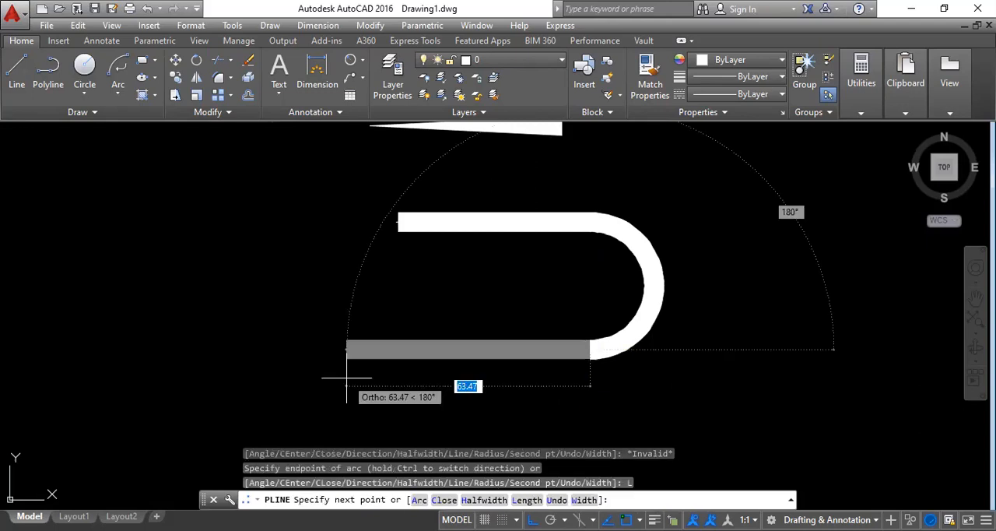
key(Escape)
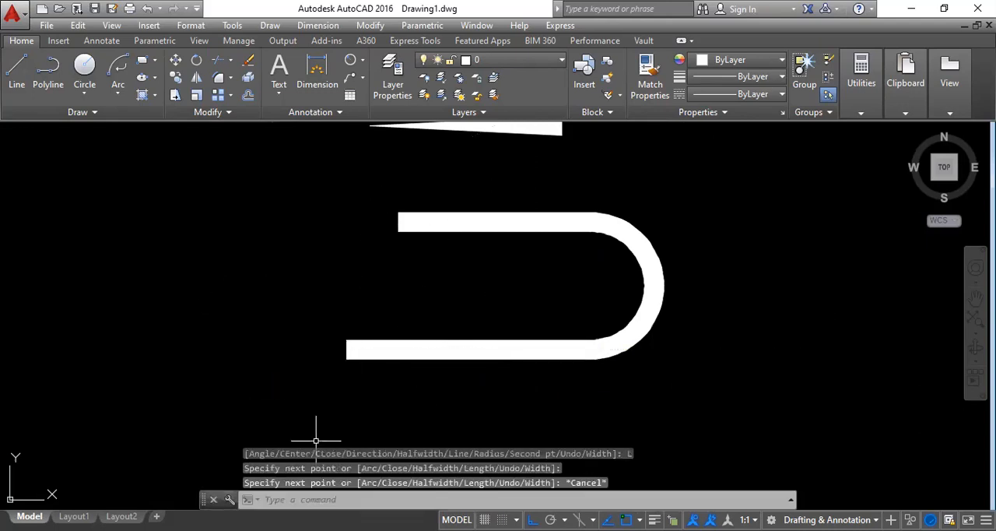
Select all the lines and polylines in the drawing with a crossing window and delete them.
scroll(470, 360, down, 6)
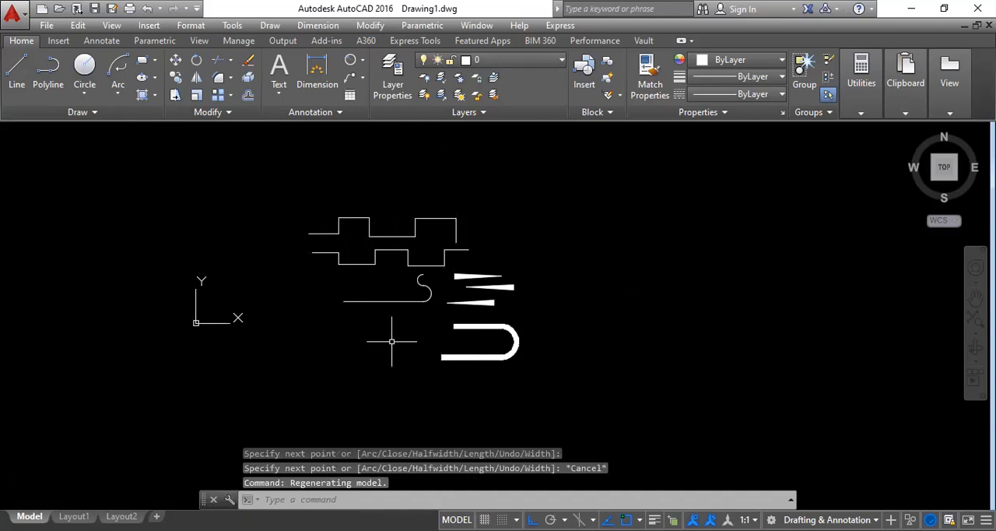
scroll(415, 264, up, 3)
scroll(402, 306, down, 2)
middle_drag(415, 382, 489, 316)
click(736, 430)
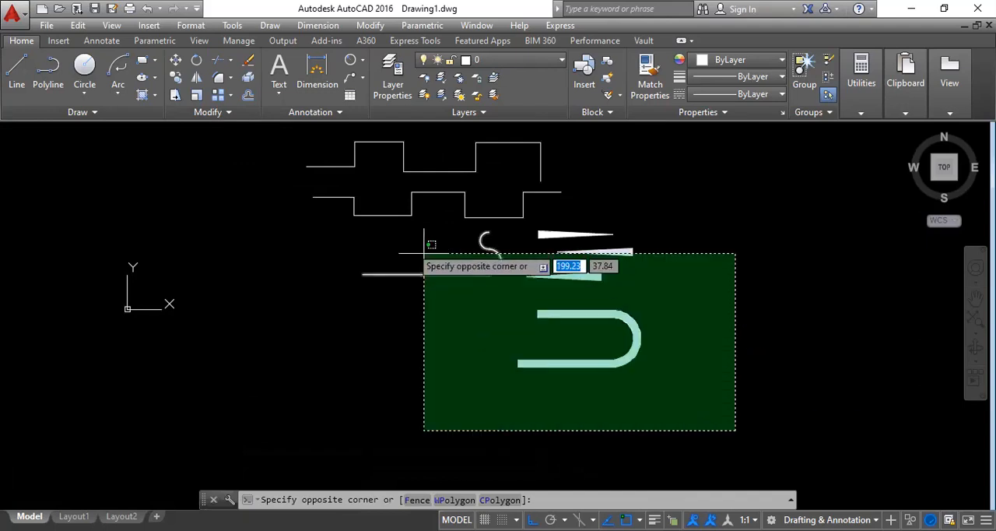
click(193, 134)
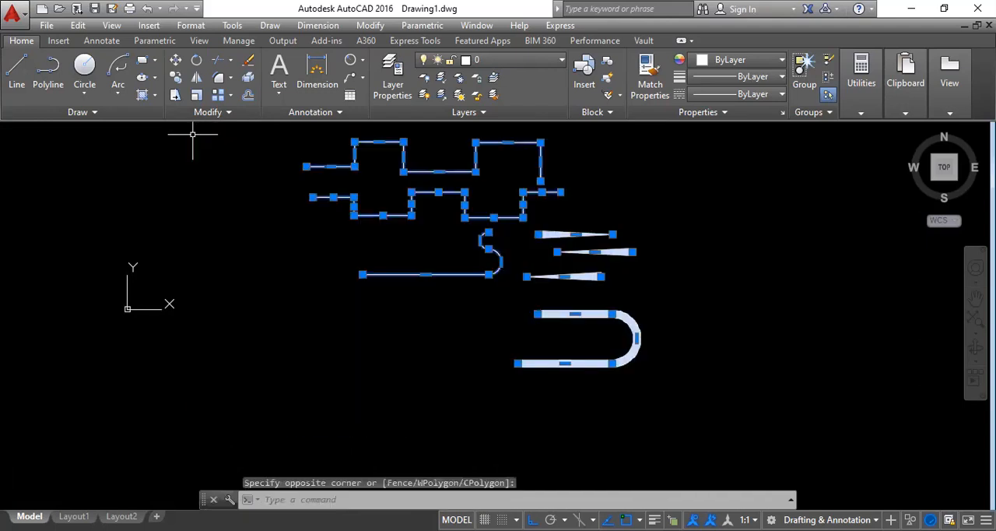
key(Delete)
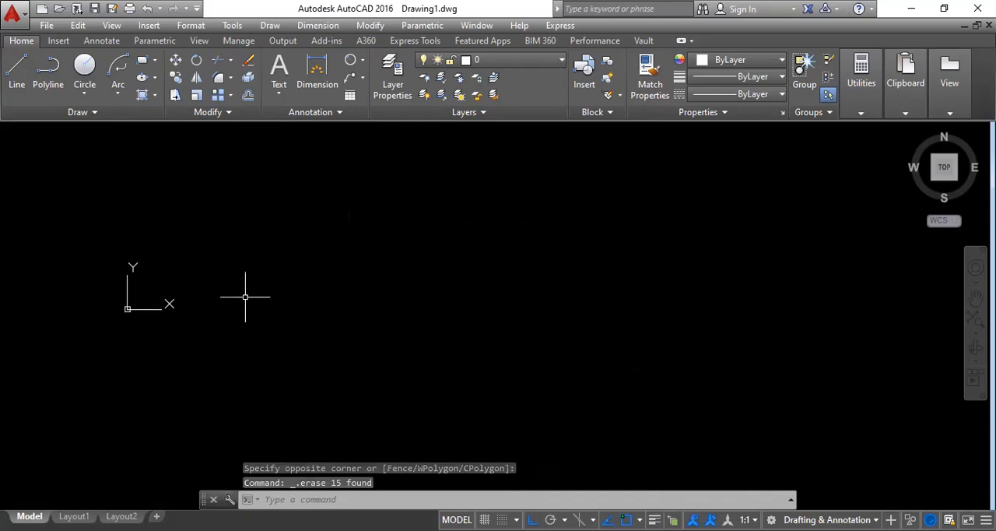
scroll(129, 232, up, 2)
scroll(163, 310, up, 2)
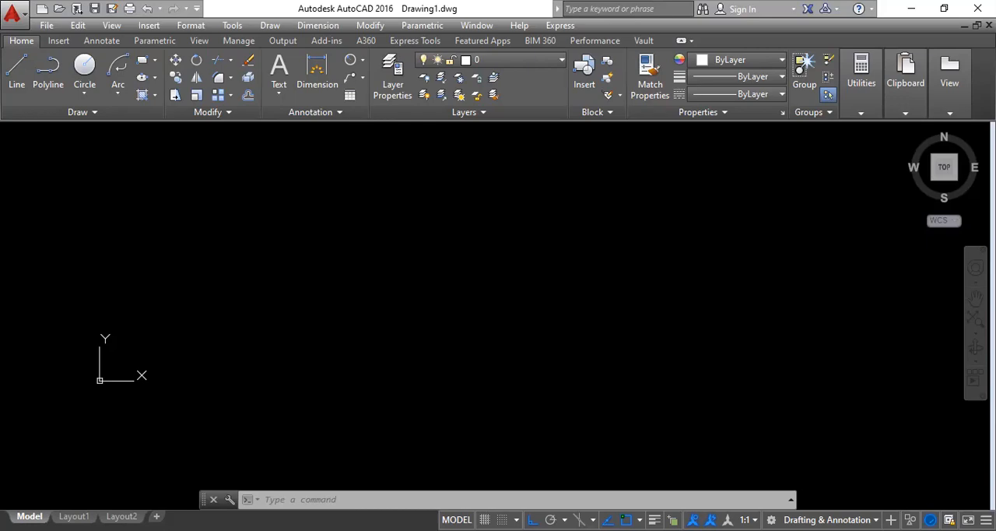
Switch to the AUTOCAD MECHANICAL WORK BOOK PDF in Adobe Acrobat Reader and examine the symmetry of the part drawings on pages 29 to 31.
key(alt+Tab)
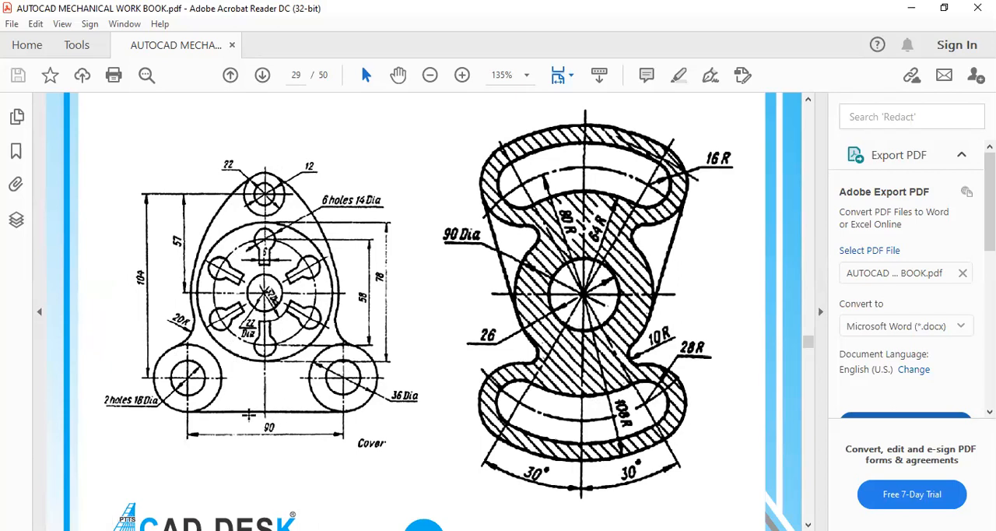
scroll(249, 415, up, 15)
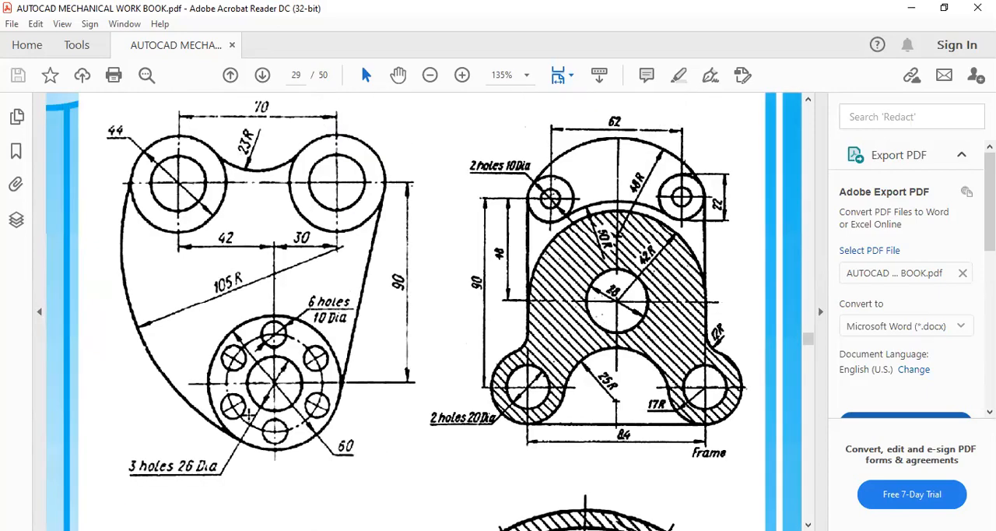
scroll(516, 409, down, 5)
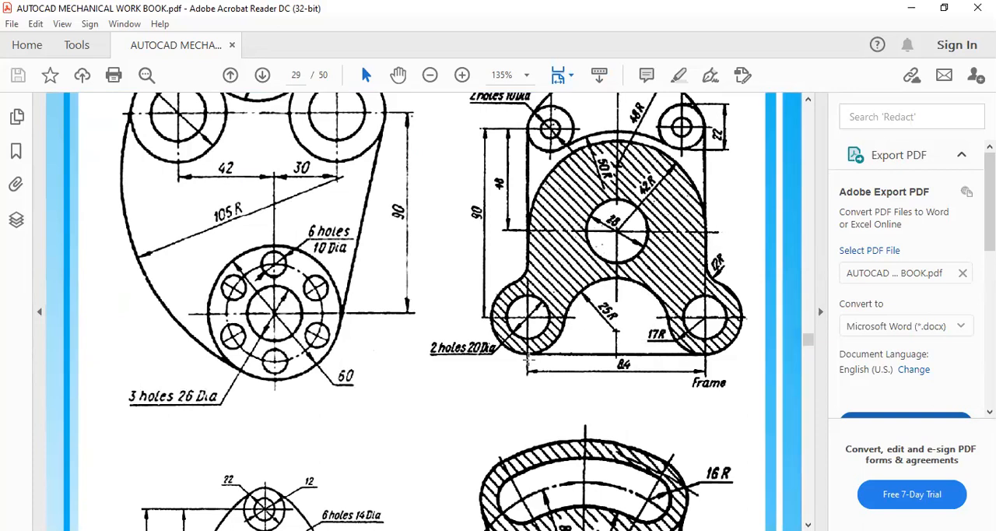
scroll(529, 362, down, 7)
scroll(529, 363, up, 1)
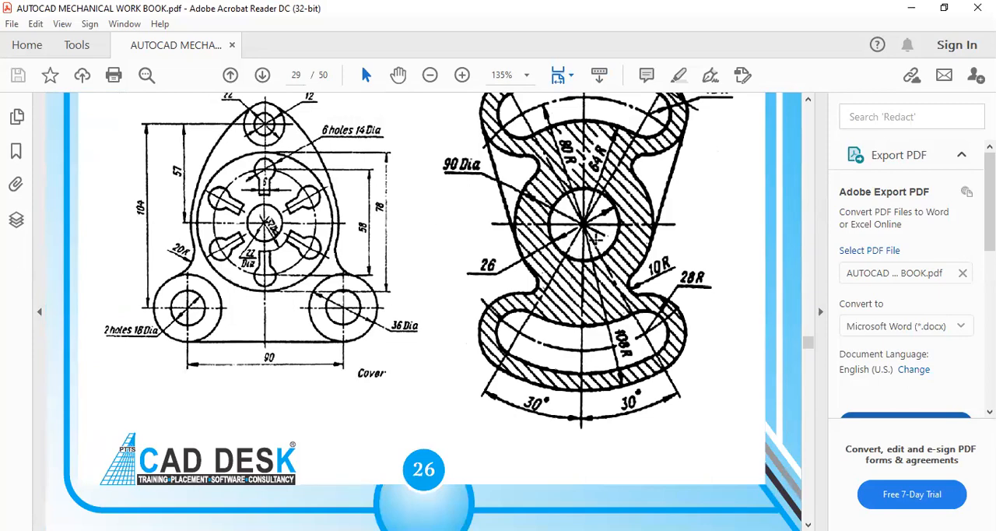
scroll(582, 247, down, 15)
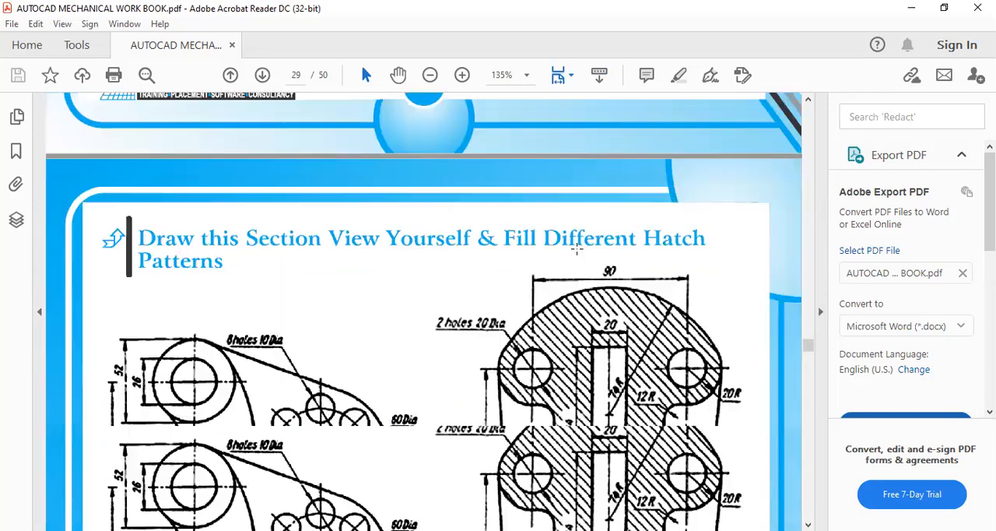
scroll(576, 247, up, 1)
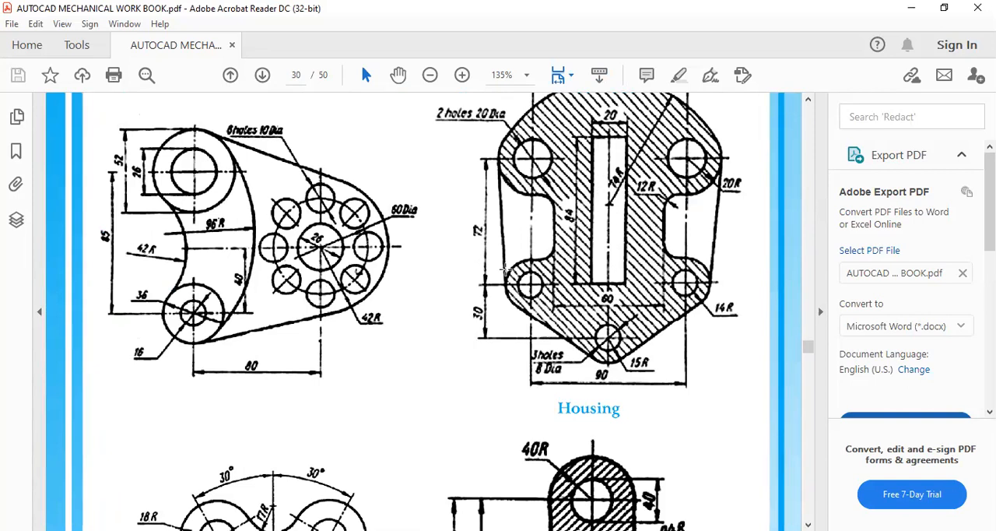
scroll(484, 275, down, 5)
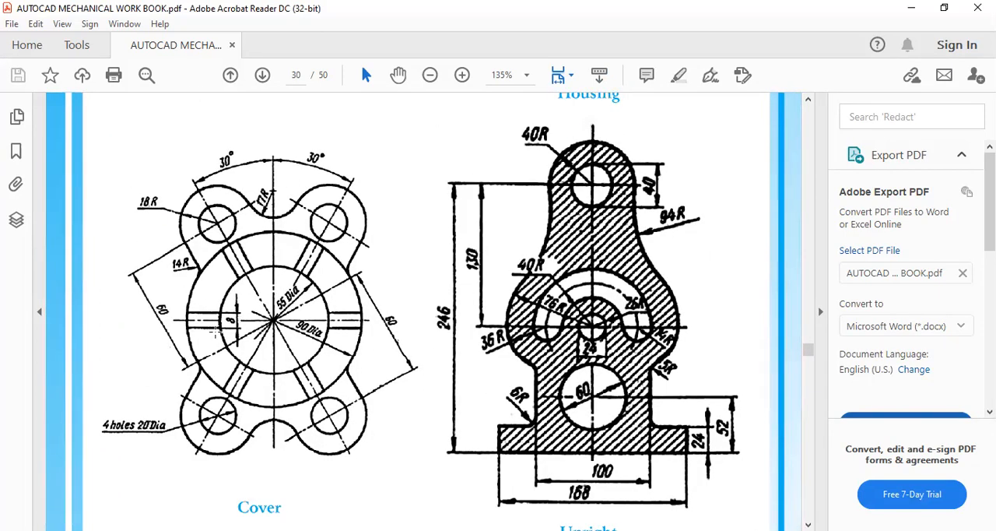
scroll(567, 244, down, 10)
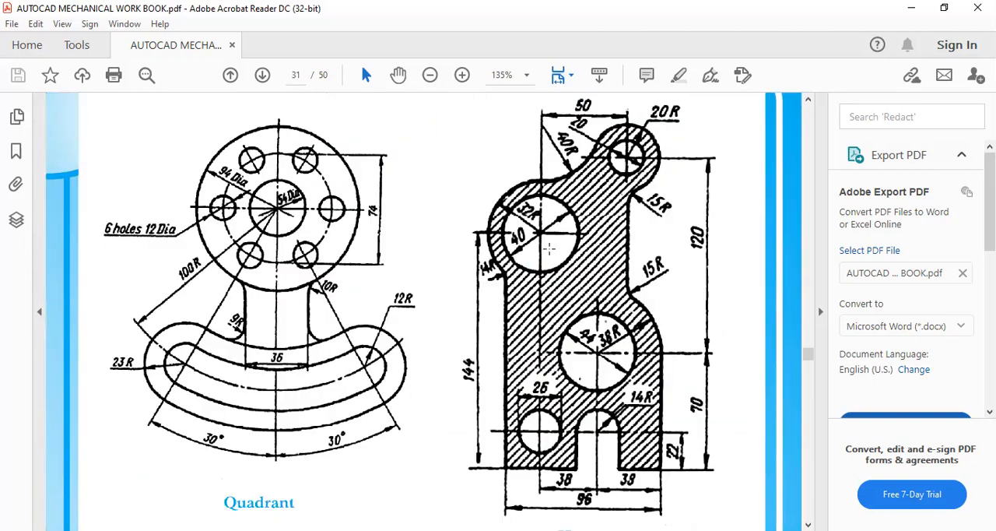
scroll(567, 241, down, 8)
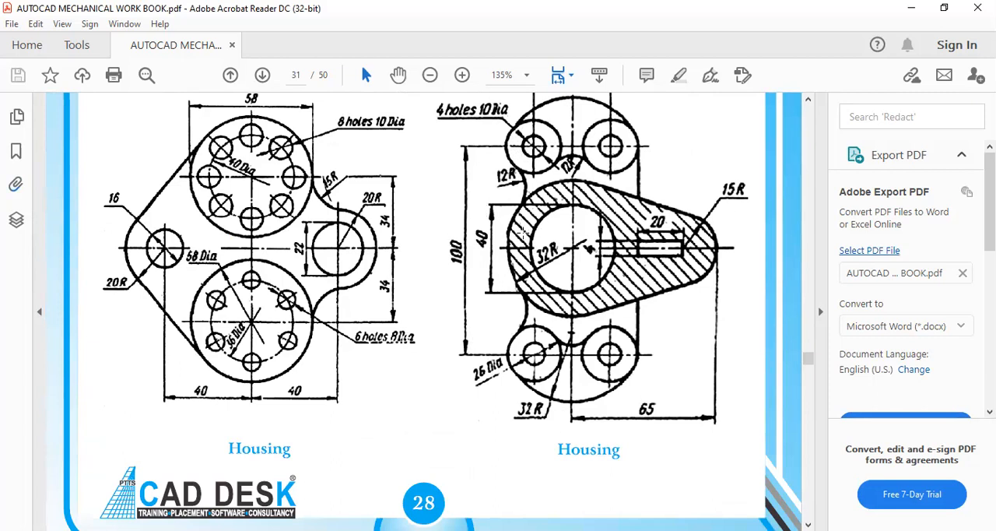
scroll(534, 293, up, 1)
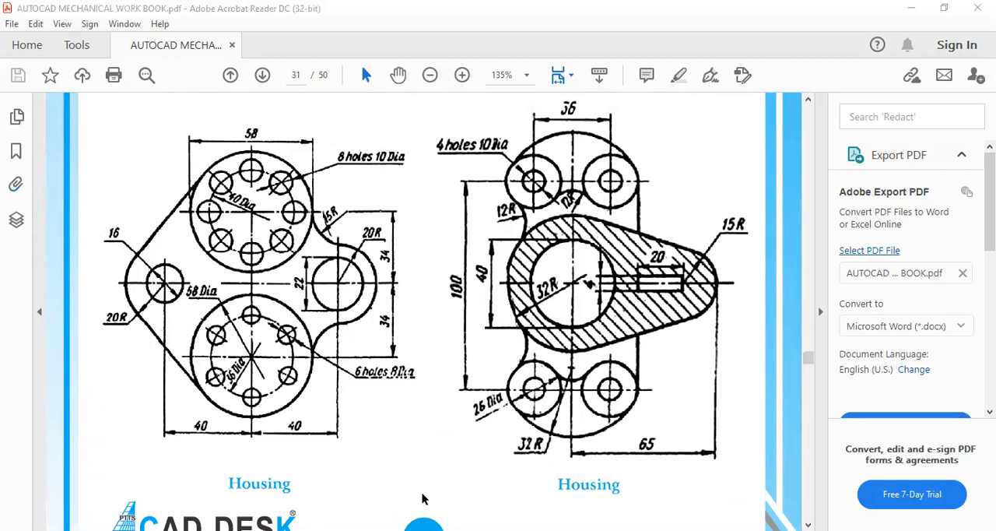
Switch back to AutoCAD and start a line profile with segments 50 to the left, 20 down and 40 to the right.
key(alt+Tab)
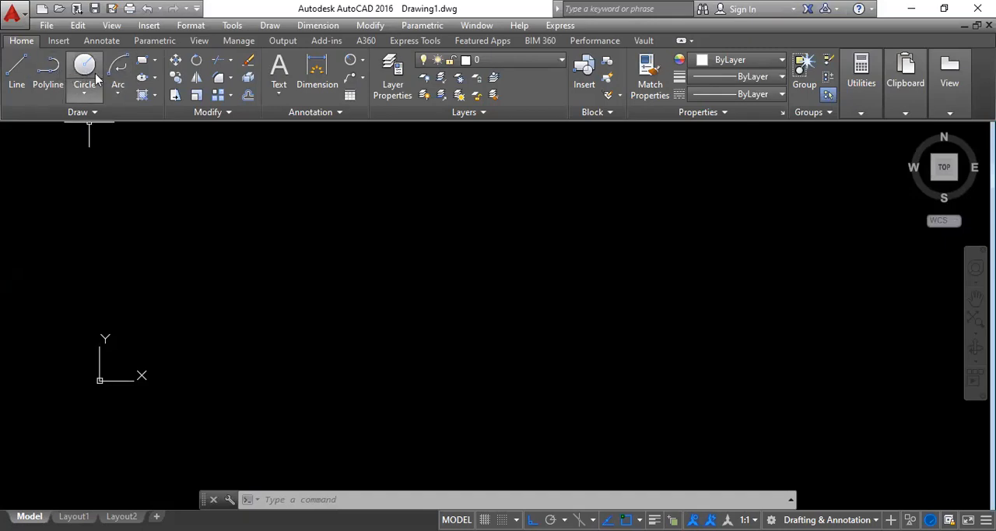
click(15, 81)
click(390, 200)
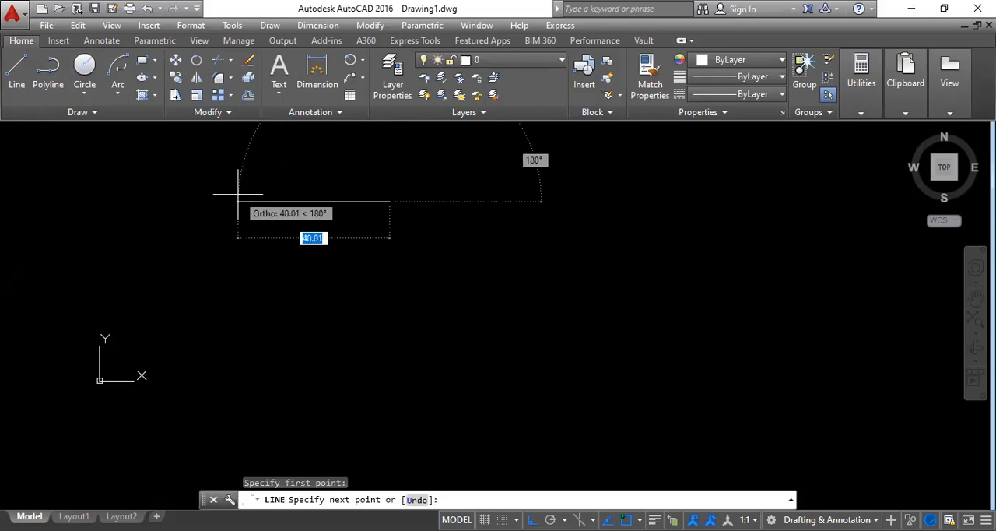
text(50)
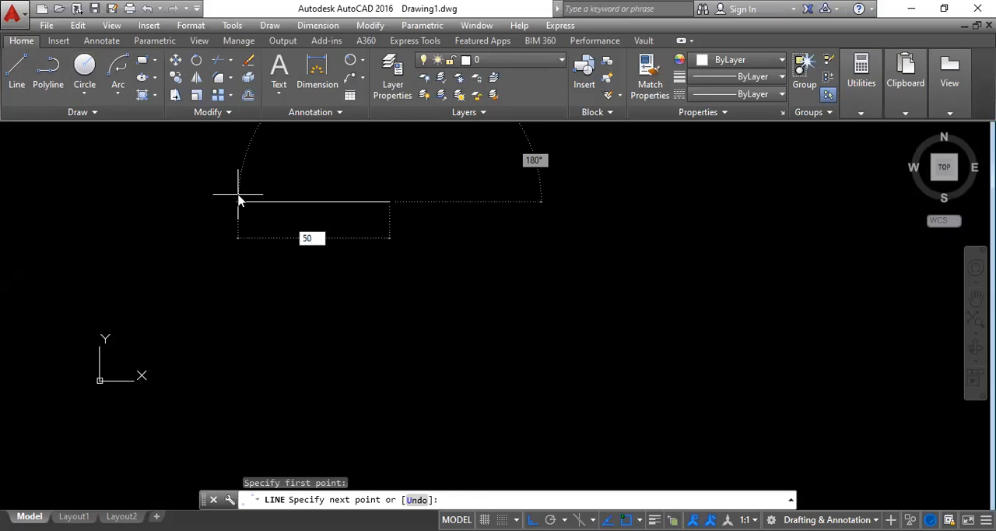
key(Return)
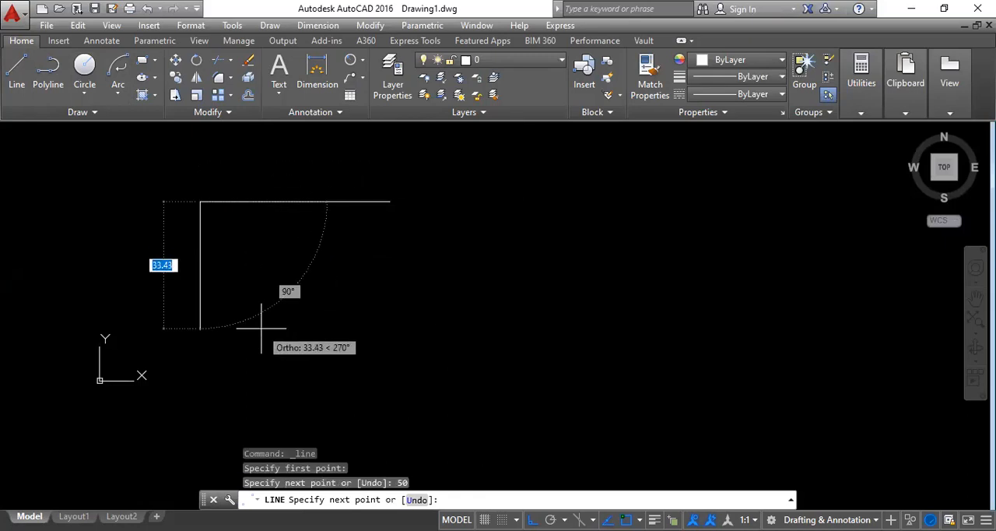
text(20)
key(Return)
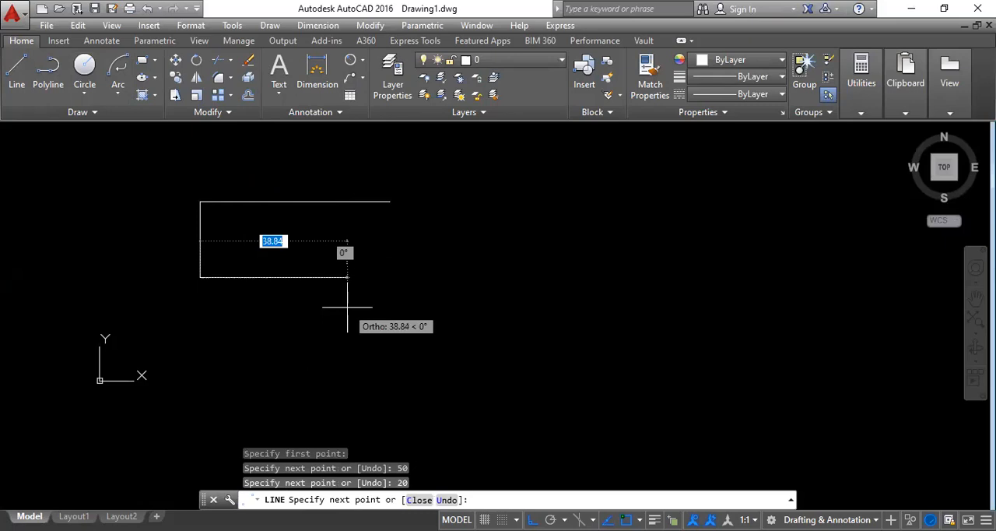
text(40)
key(Return)
Complete the line profile with segments 100 down, 40 to the left, 20 down and 50 to the right.
scroll(366, 272, down, 5)
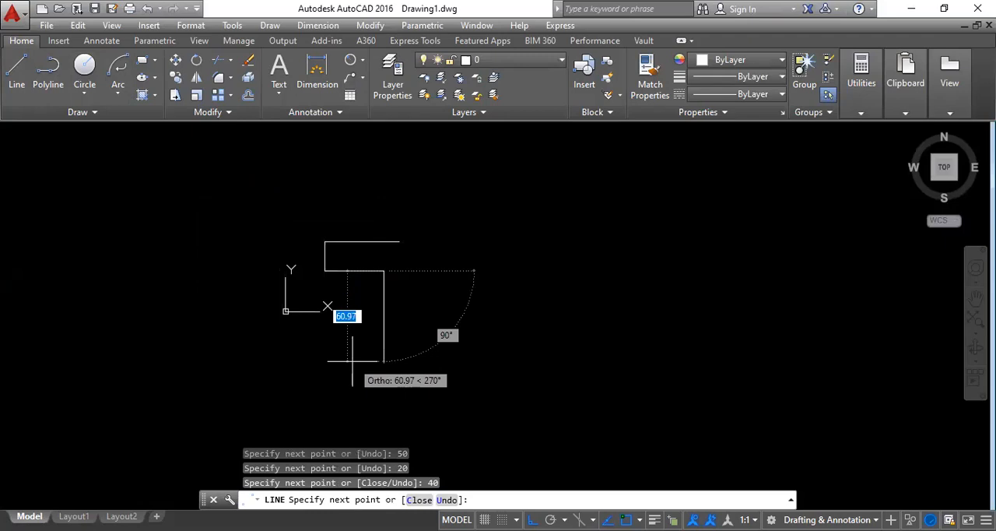
text(100)
key(Return)
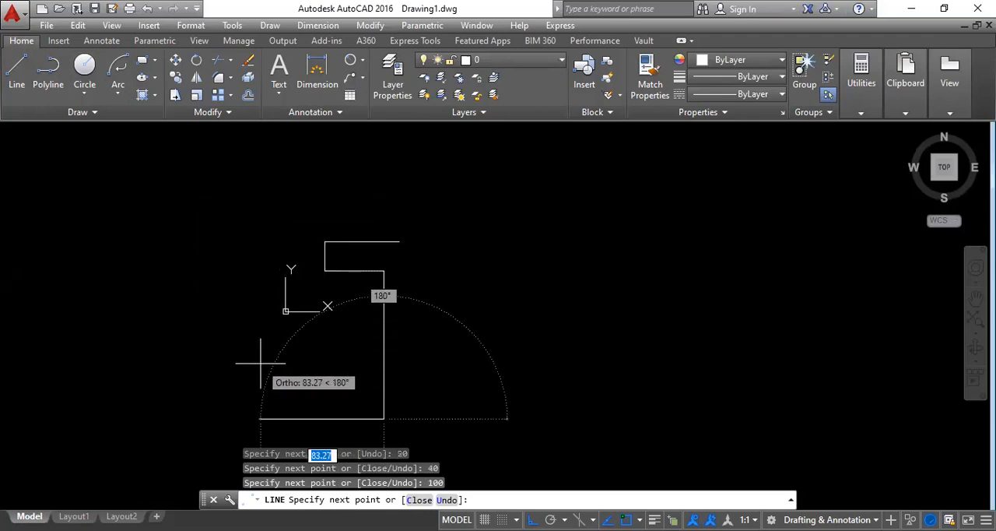
text(40)
key(Return)
middle_drag(312, 423, 312, 277)
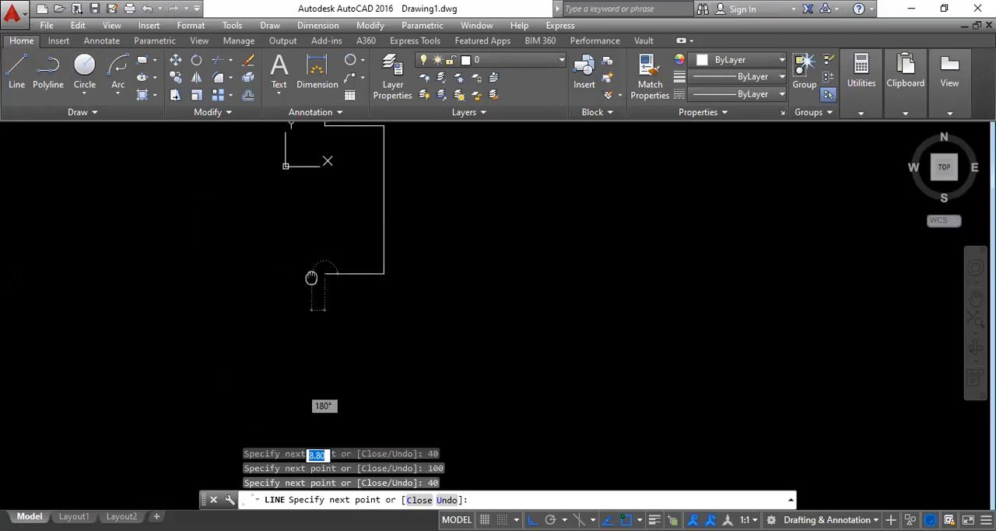
text(20)
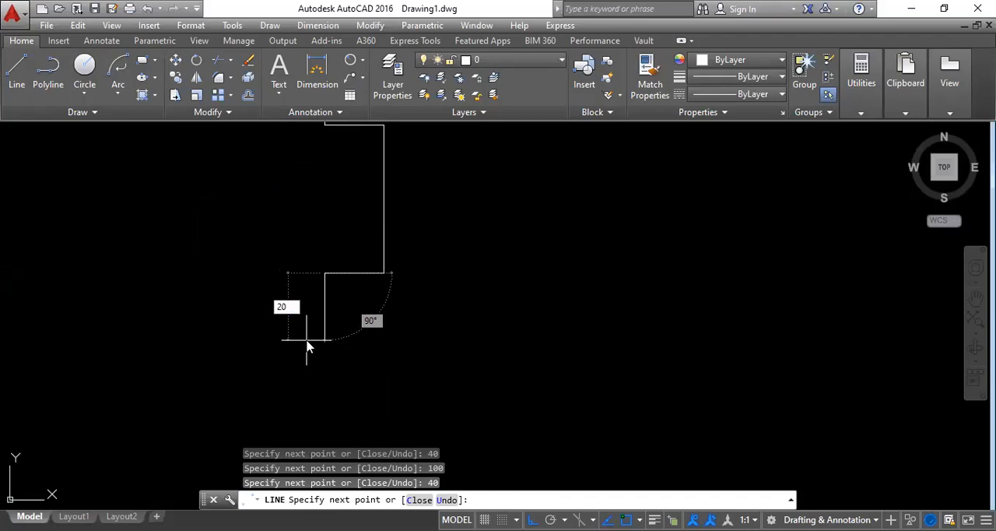
key(Return)
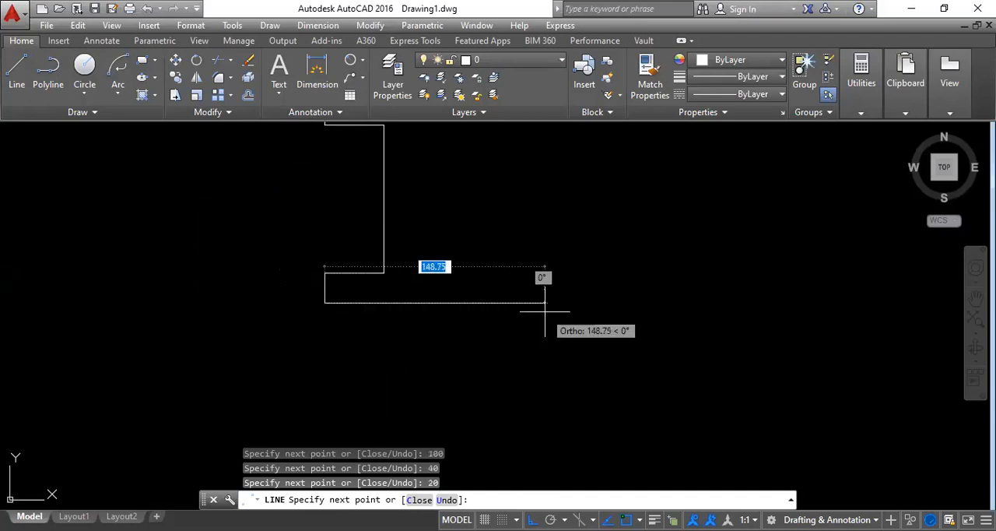
text(50)
key(Return)
key(Escape)
middle_drag(379, 338, 329, 423)
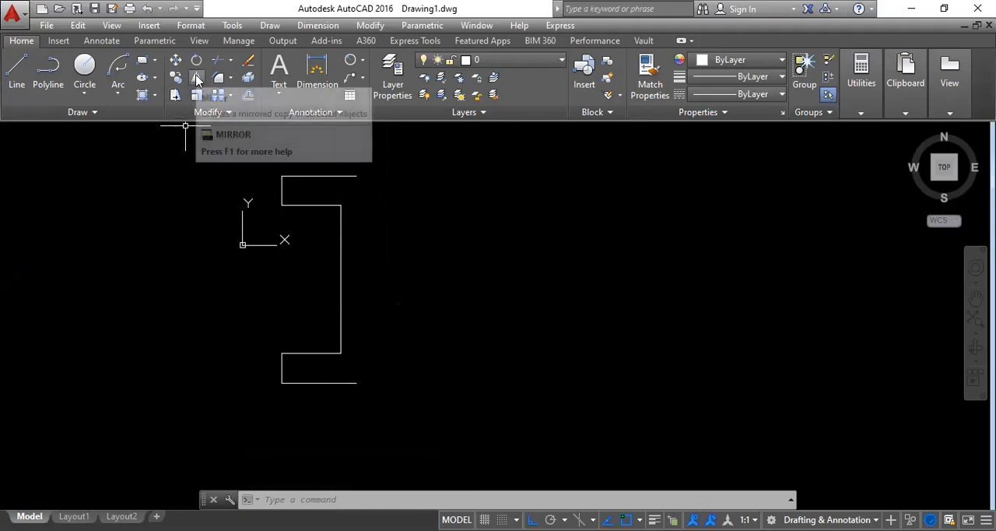
click(362, 28)
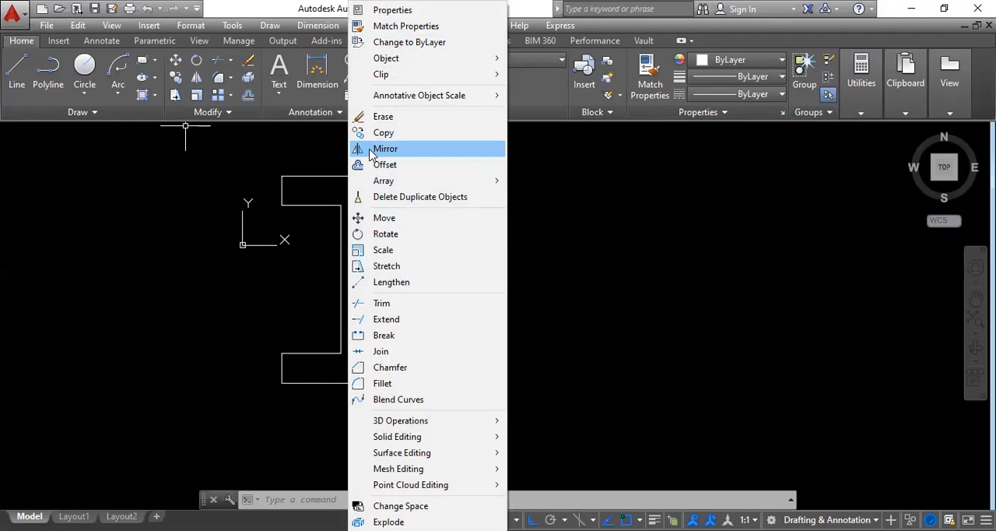
click(579, 237)
click(470, 248)
click(419, 246)
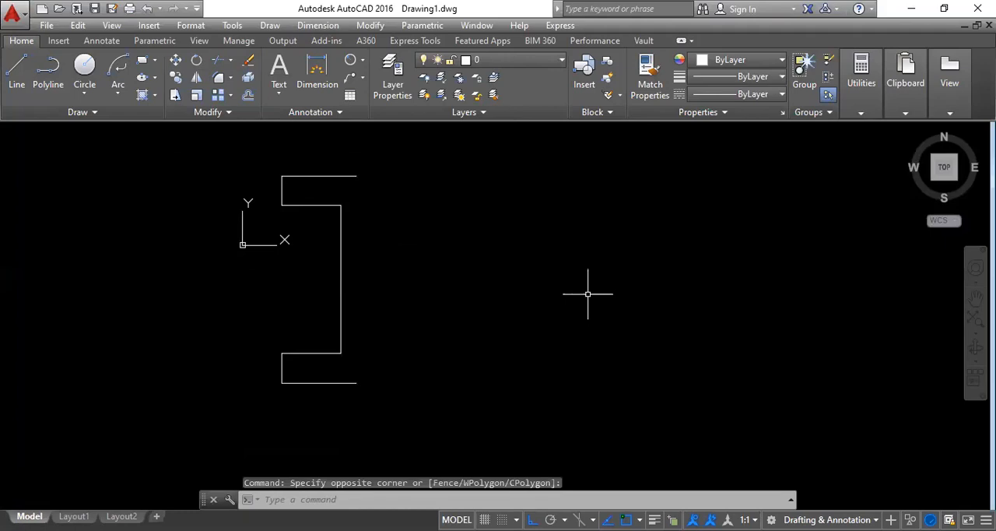
Mirror all seven lines of the half profile about the axis through its two open endpoints, keeping the source objects.
text(MI)
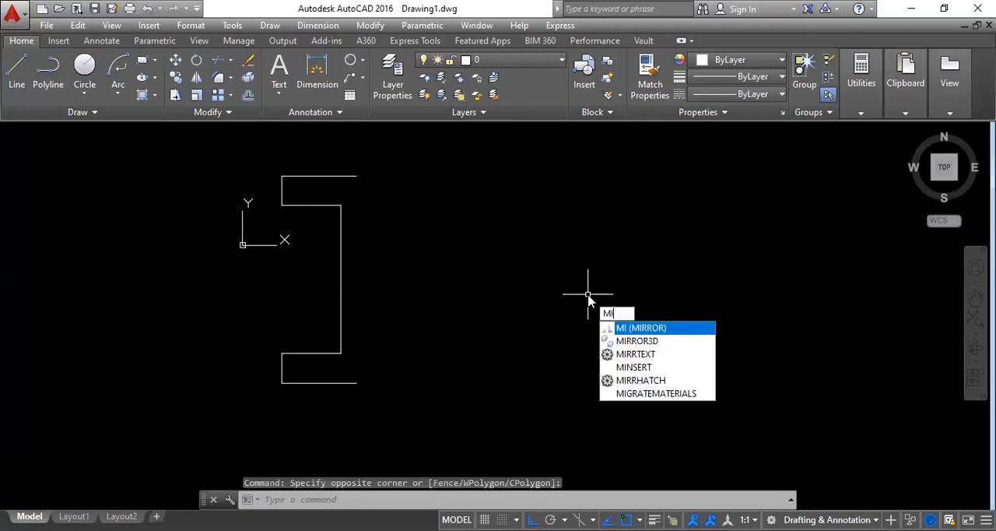
key(Return)
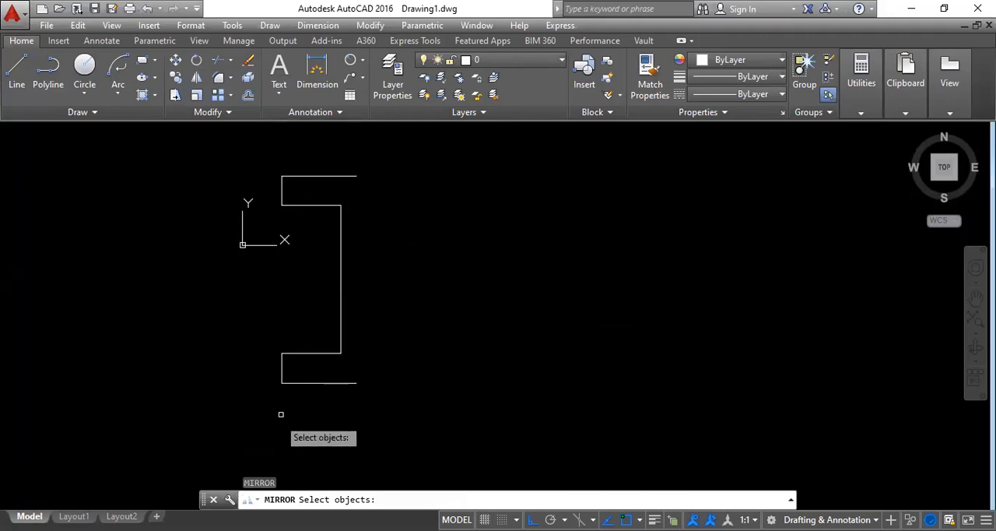
click(305, 383)
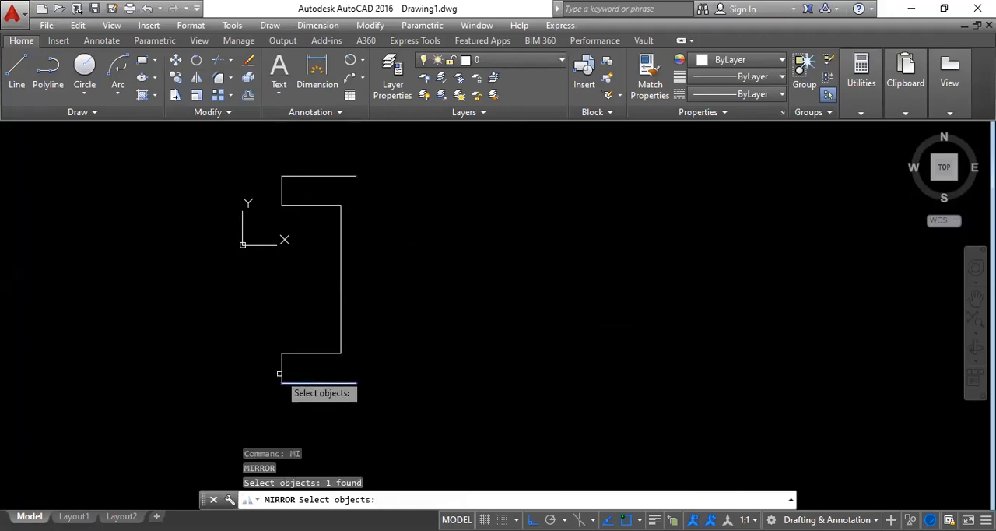
click(281, 369)
click(309, 354)
click(341, 340)
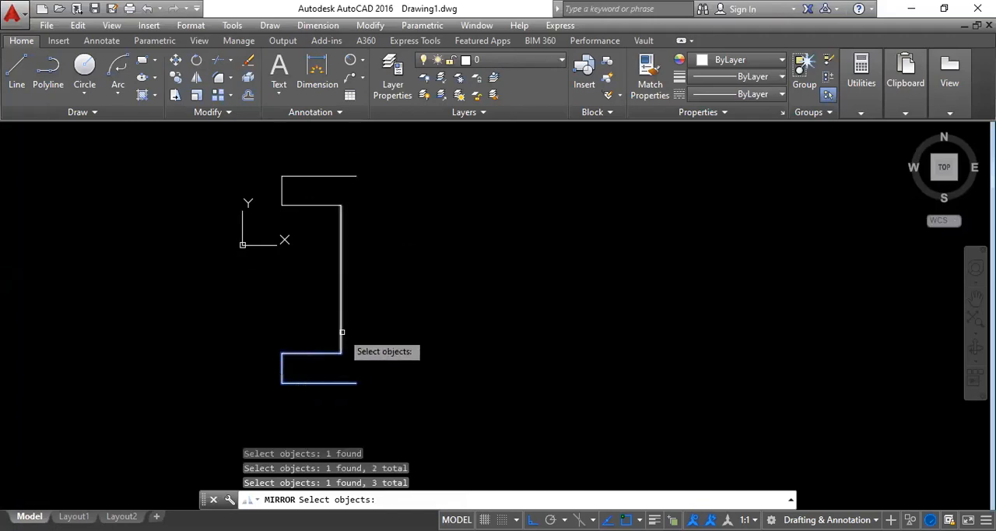
click(317, 205)
click(281, 190)
click(290, 178)
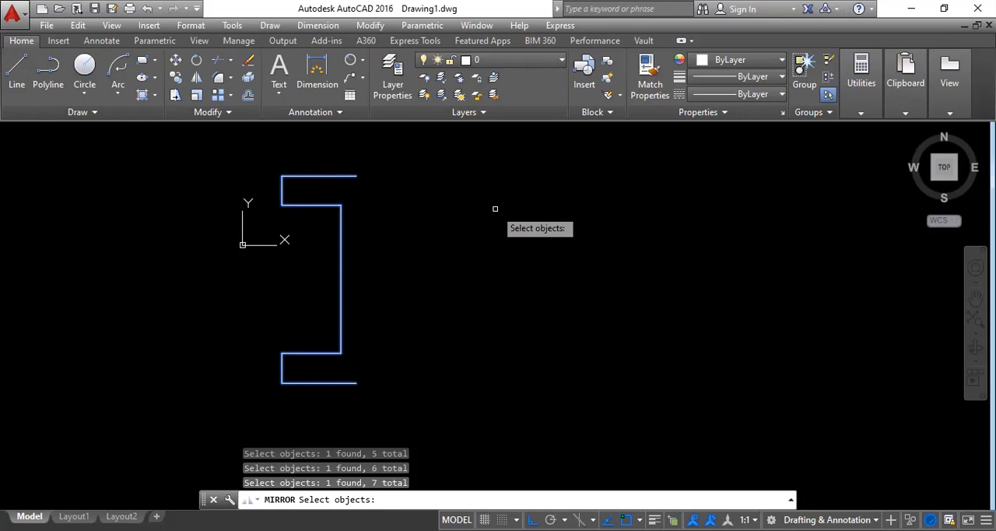
key(Return)
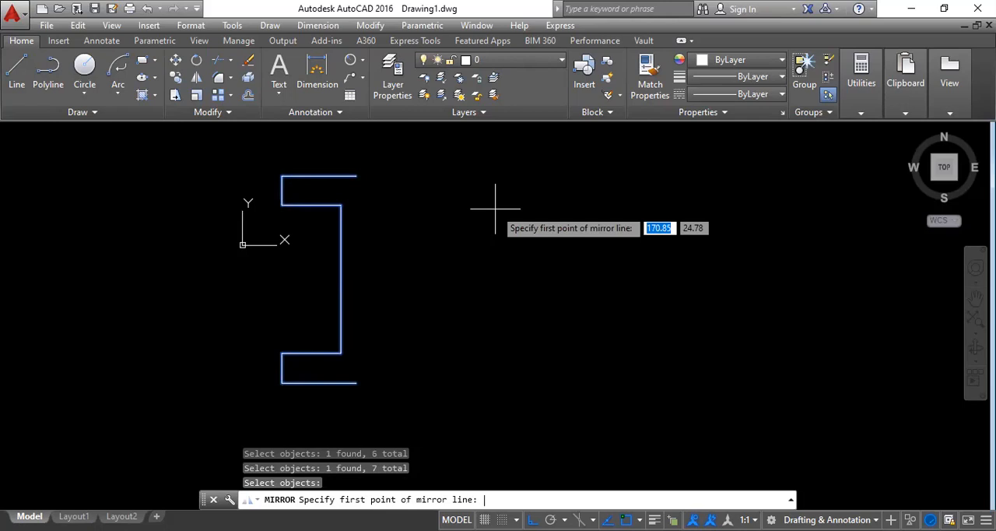
click(355, 176)
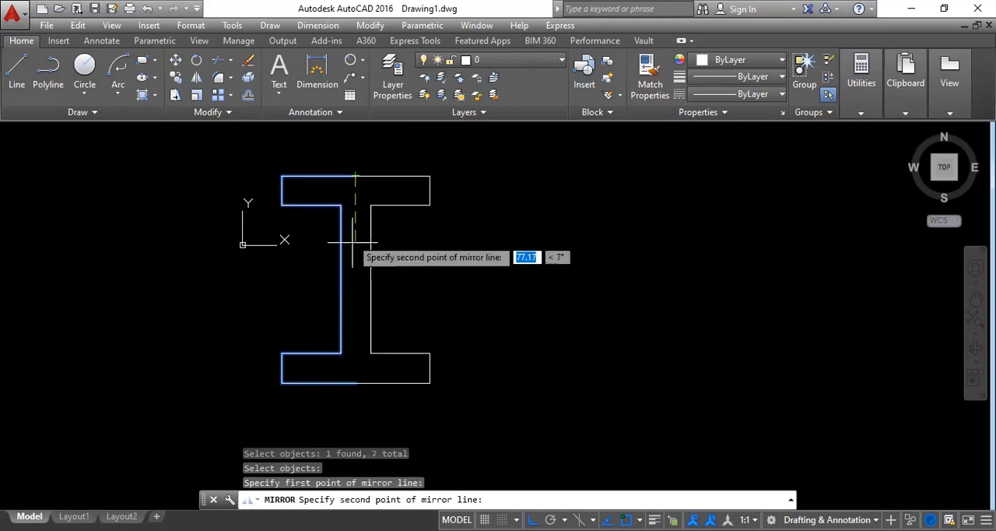
click(355, 383)
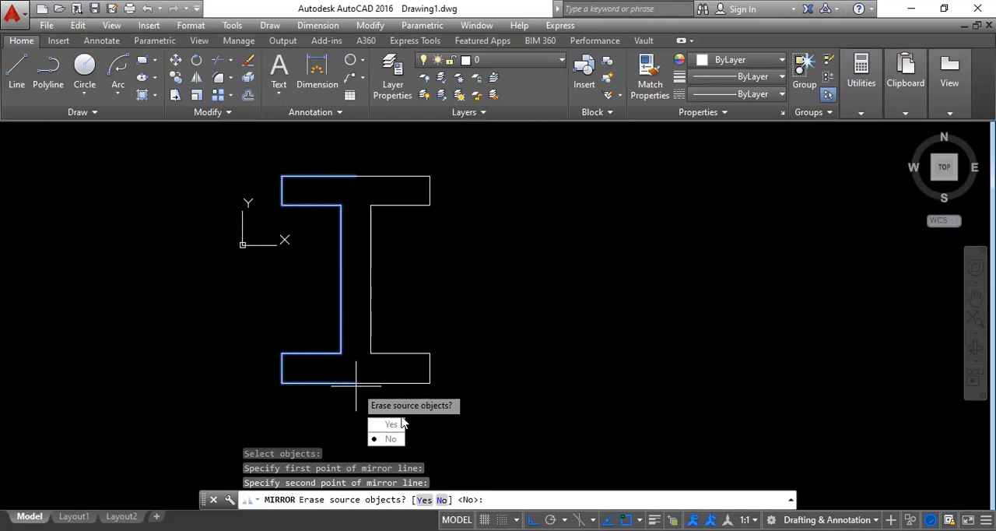
key(Down)
key(Return)
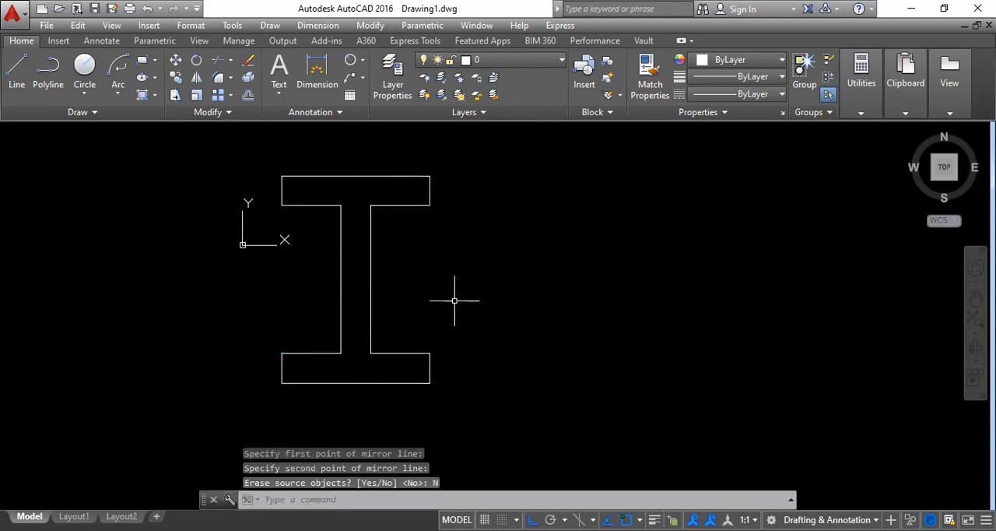
Undo the mirror of the half profile.
click(392, 382)
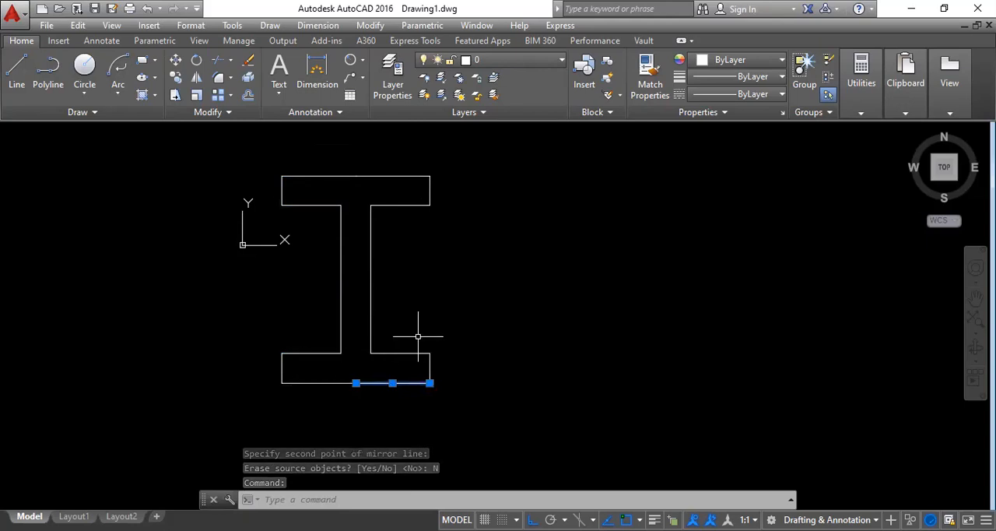
key(Escape)
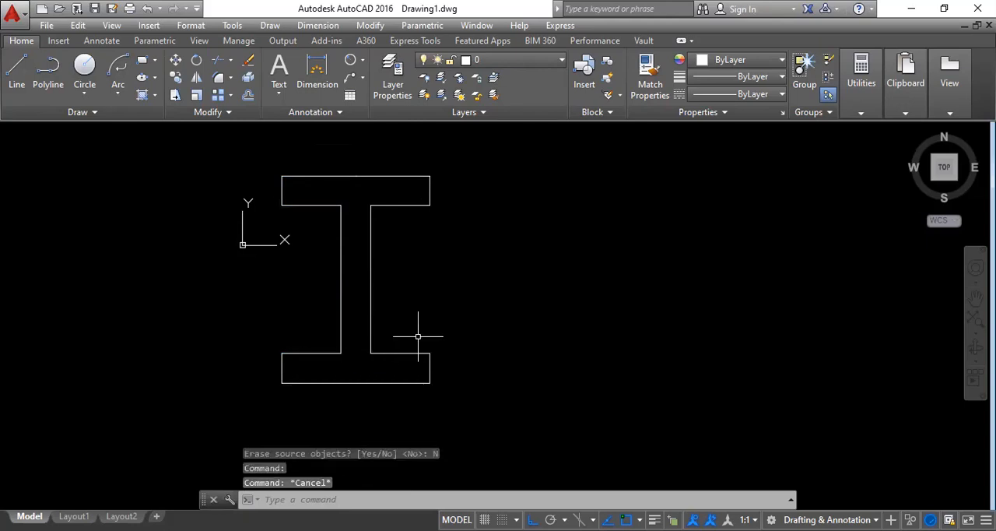
key(ctrl+z)
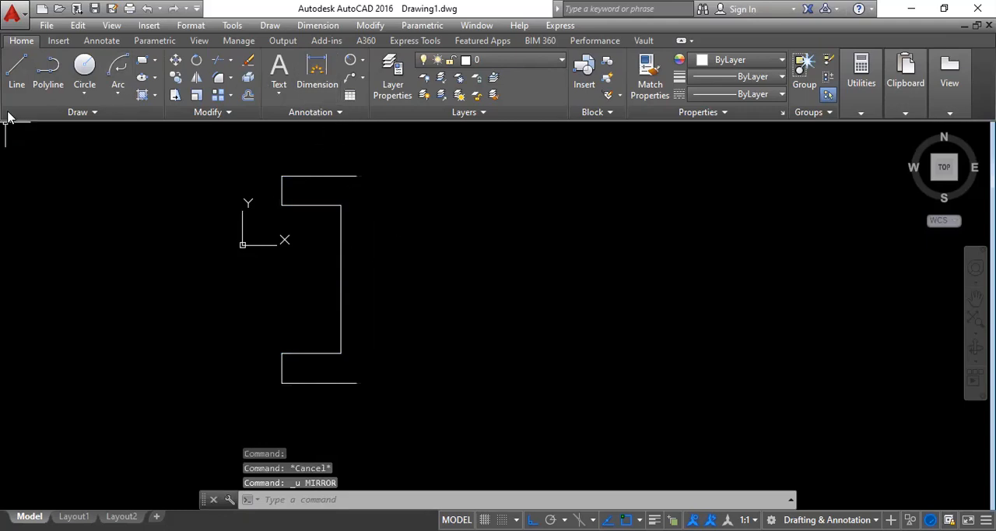
Draw a separate vertical line to the right of the half profile, extending past both its upper and lower ends.
click(17, 71)
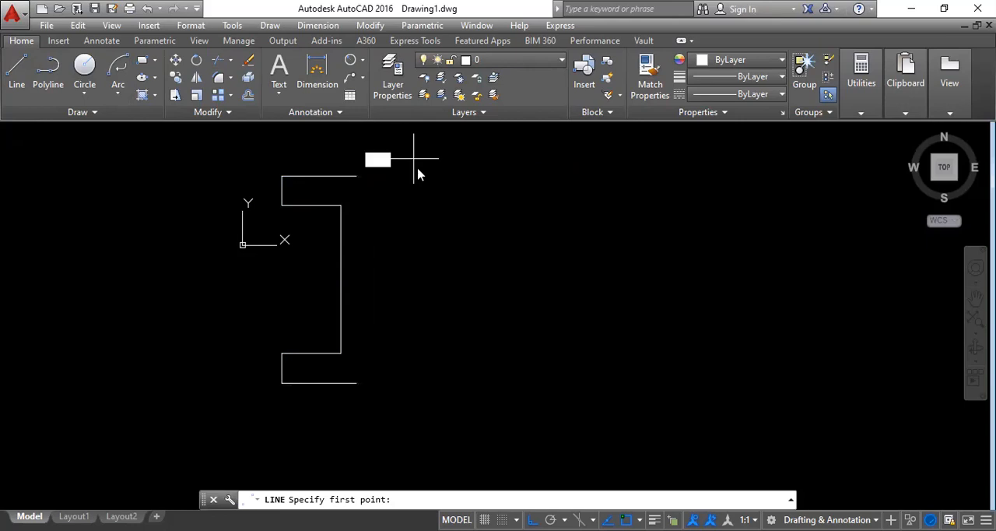
click(378, 159)
click(414, 410)
key(Escape)
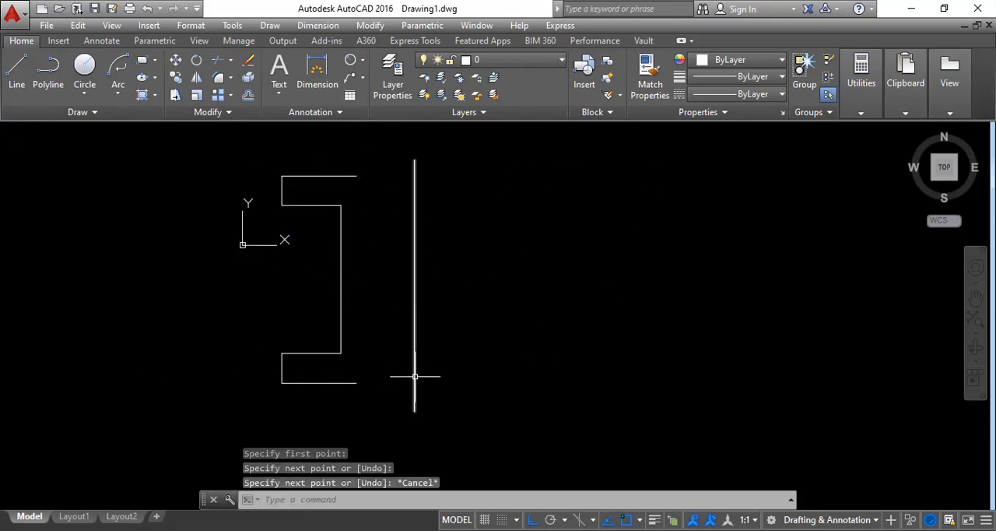
Mirror all seven lines of the half profile about the separate vertical line, keeping the source objects.
text(MI)
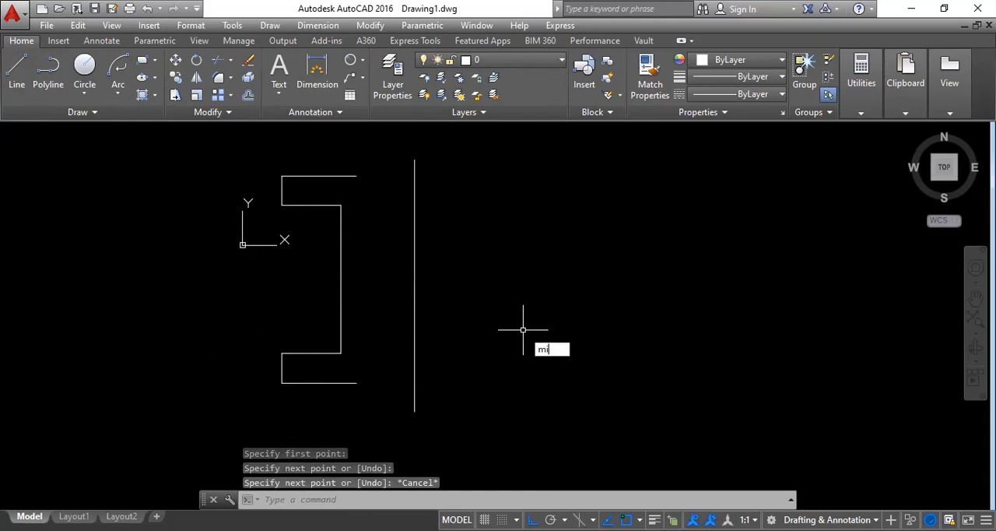
key(Return)
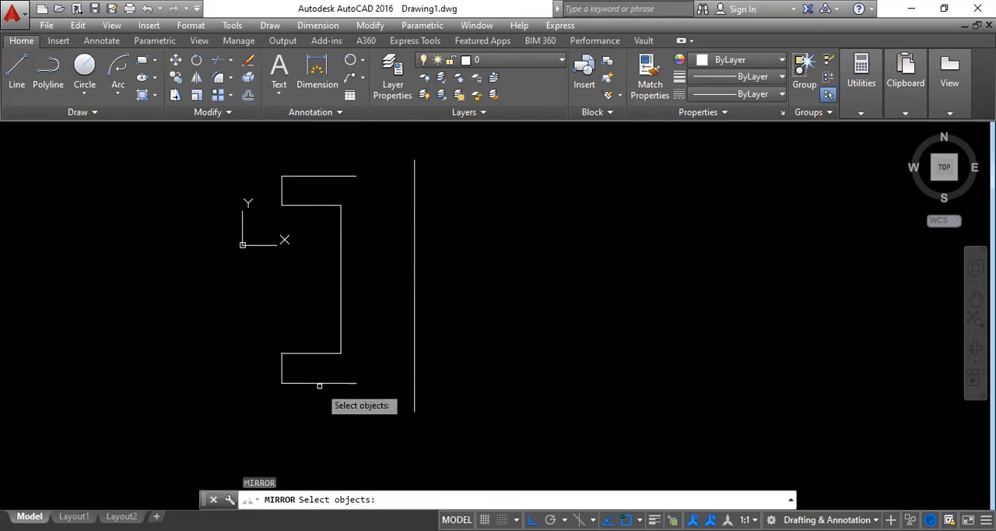
click(316, 382)
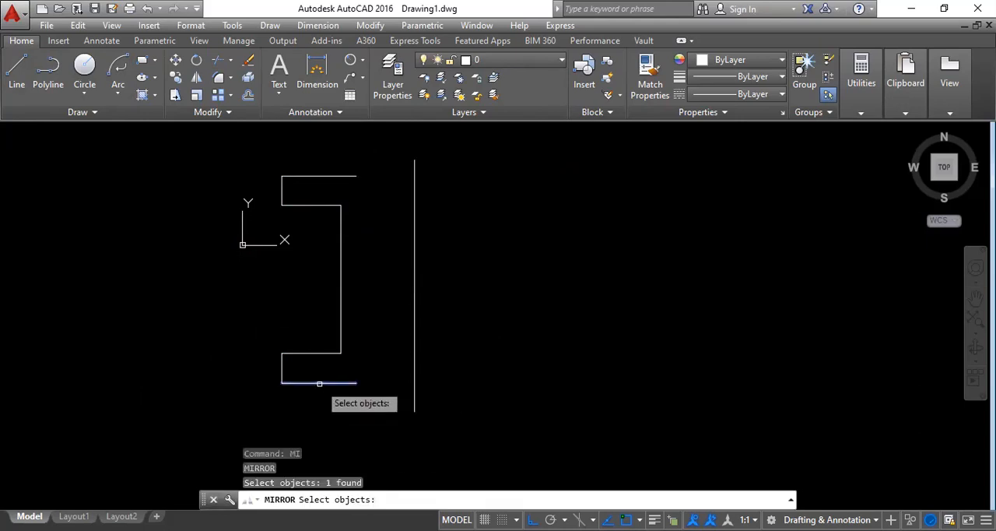
click(282, 362)
click(298, 354)
click(340, 311)
click(307, 205)
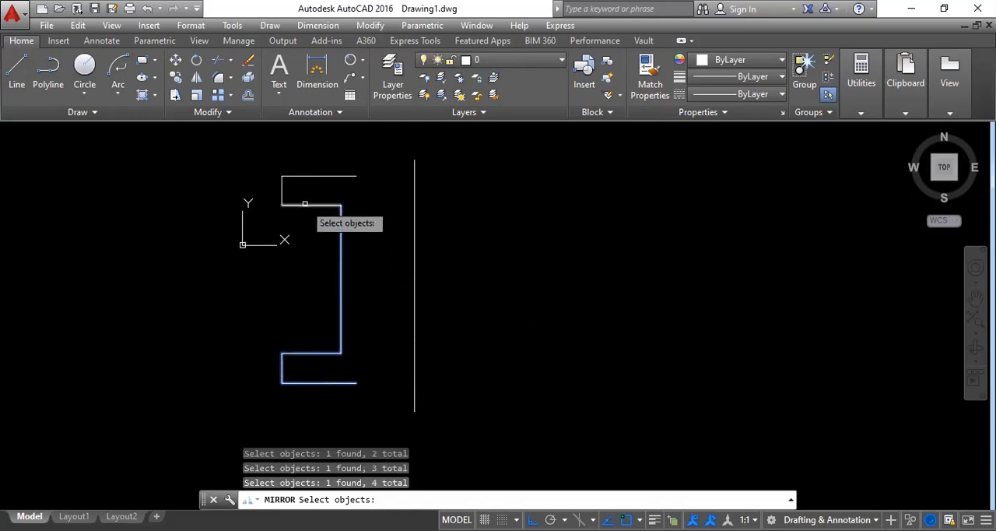
click(284, 190)
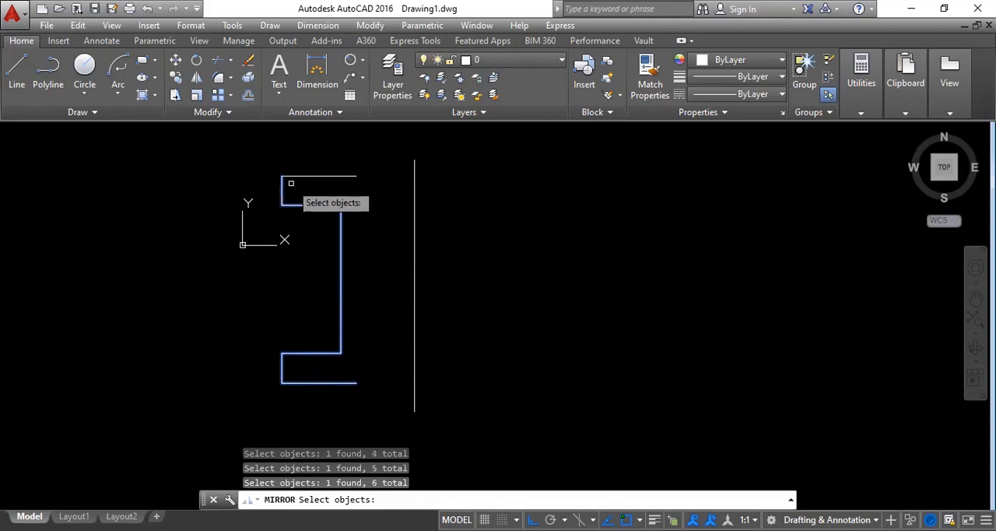
click(299, 177)
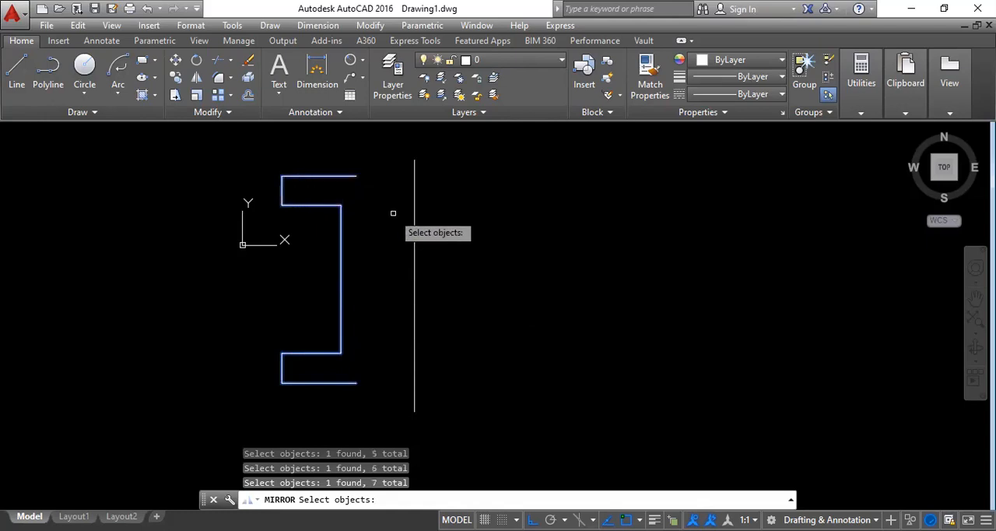
key(Return)
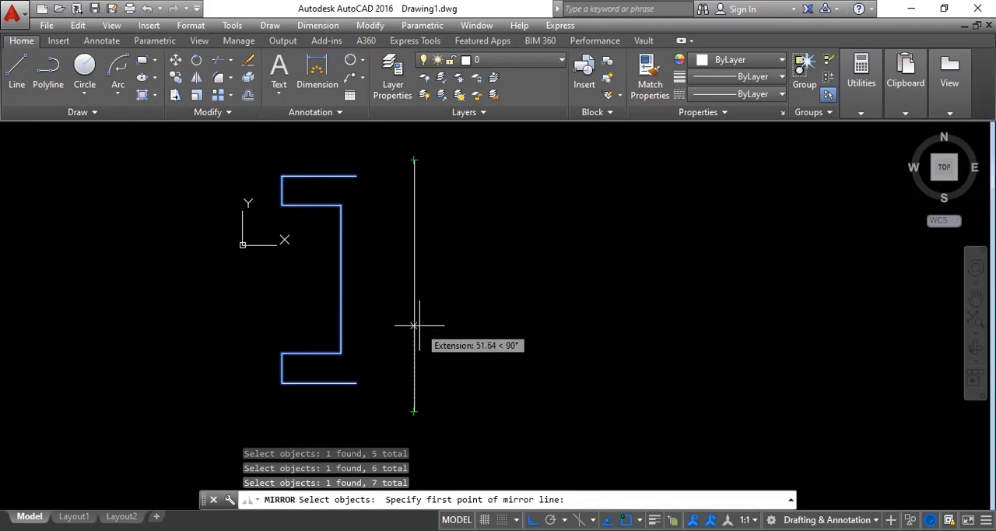
click(414, 193)
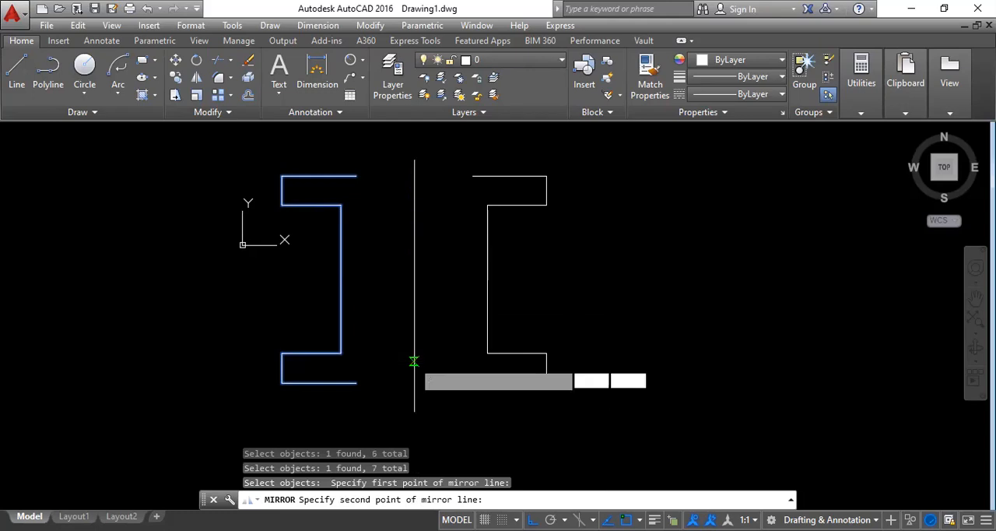
click(414, 361)
click(441, 416)
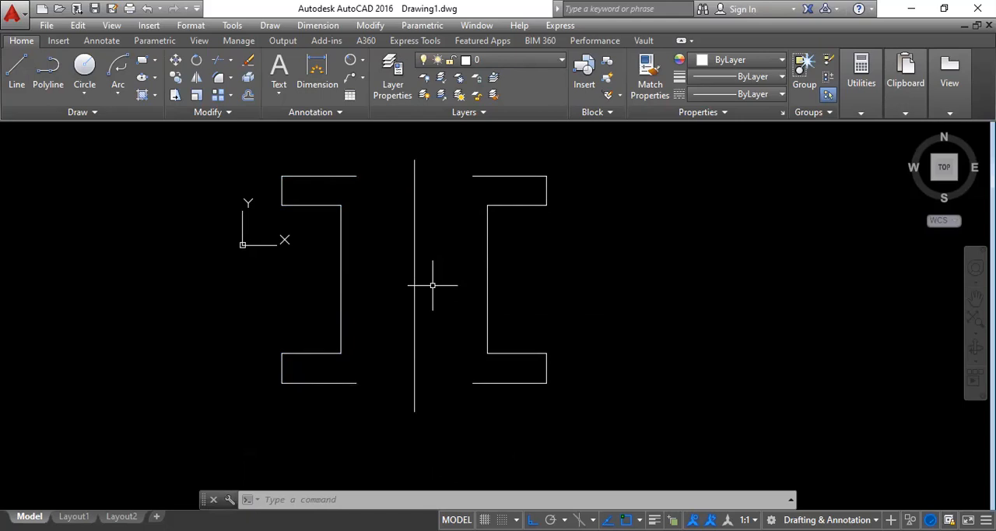
Select the lower flange lines of the original half profile individually and clear the selection.
click(318, 382)
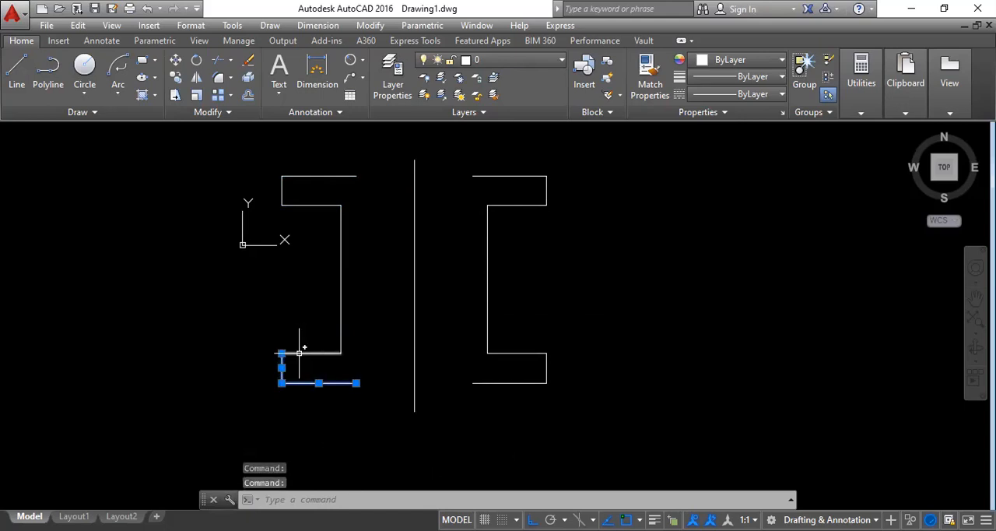
click(339, 350)
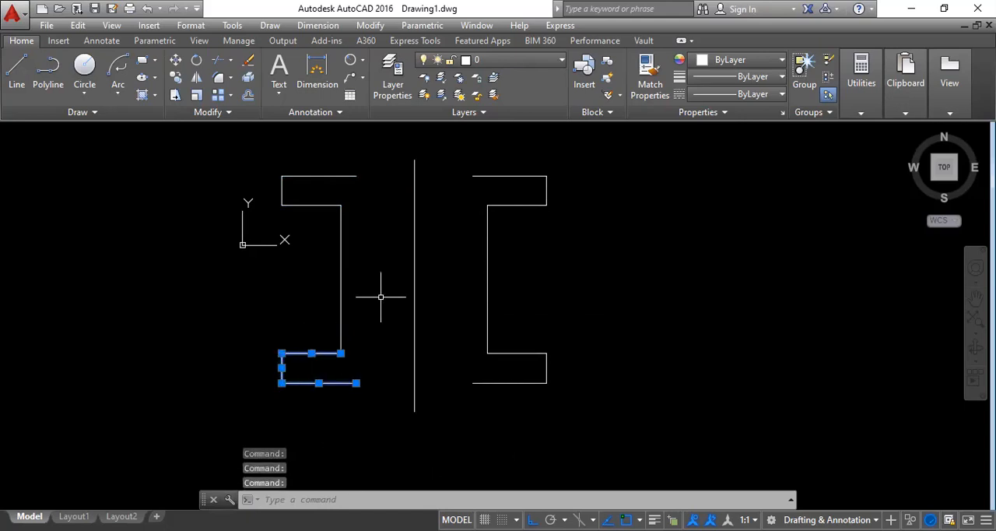
key(Escape)
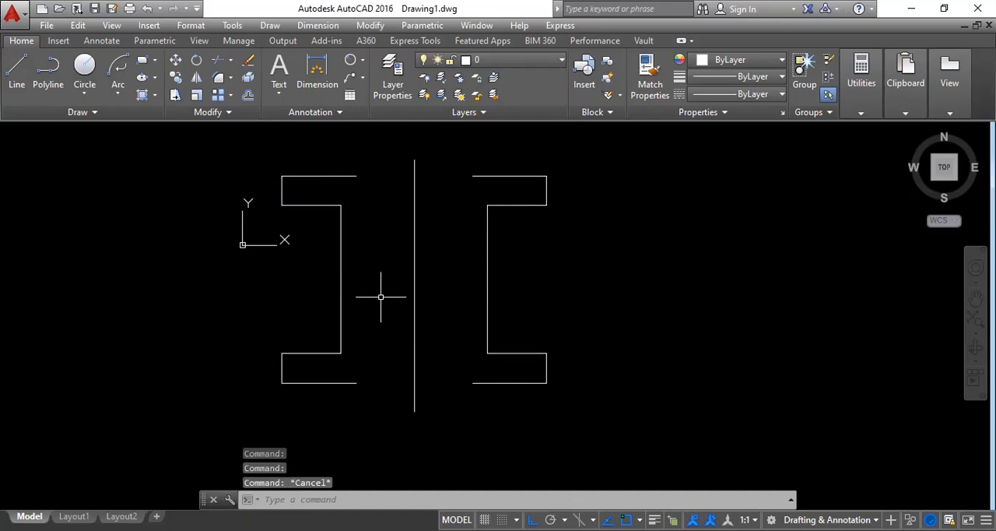
Select the horizontal lines and long vertical line of the original half profile with a crossing window, clearing the selection each time.
click(377, 401)
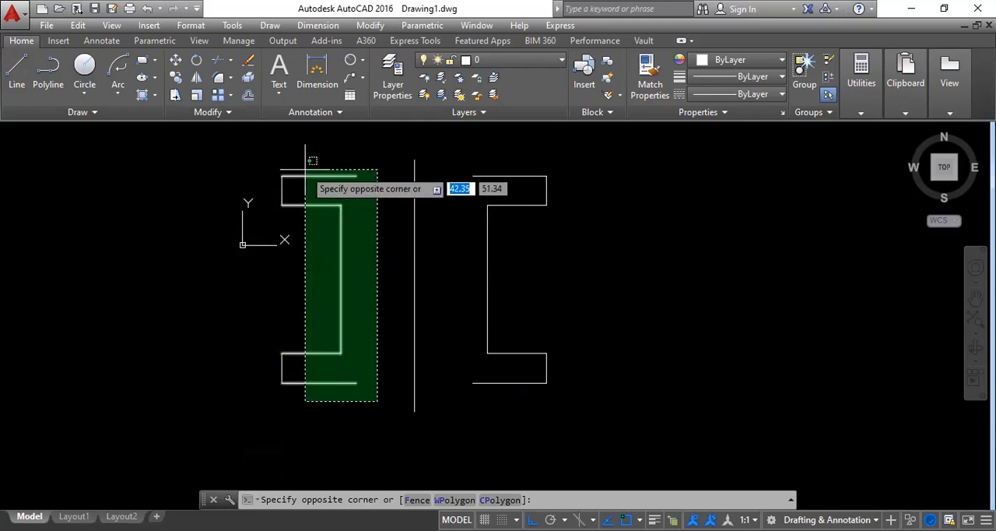
click(305, 170)
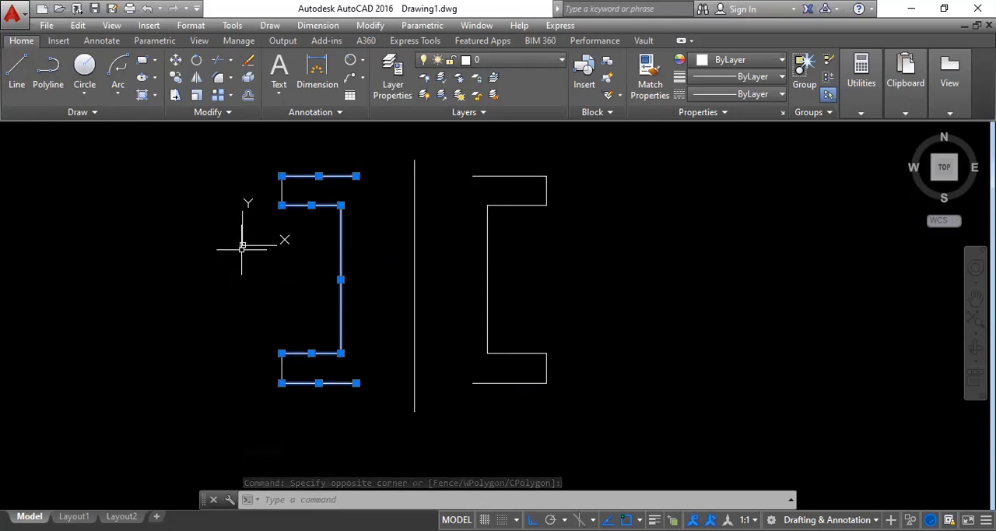
key(Escape)
key(Escape)
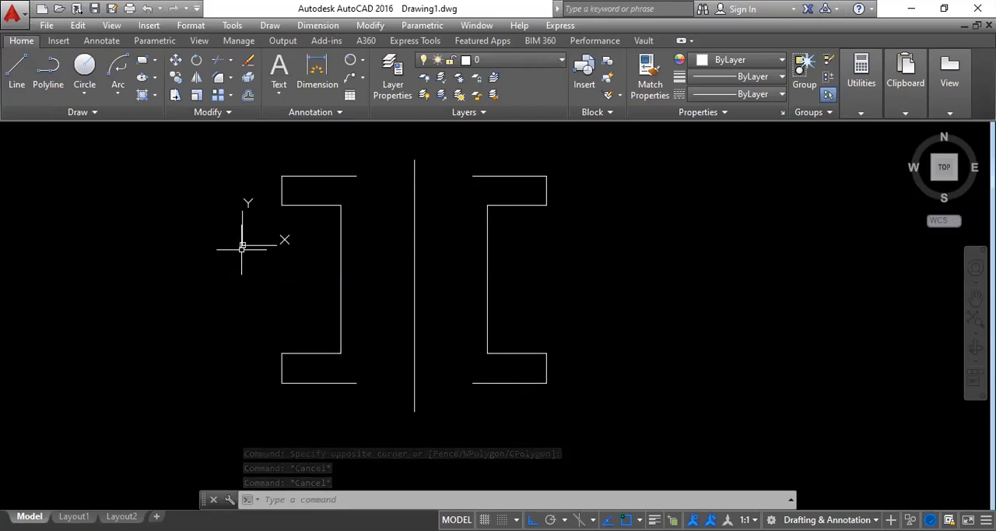
click(386, 397)
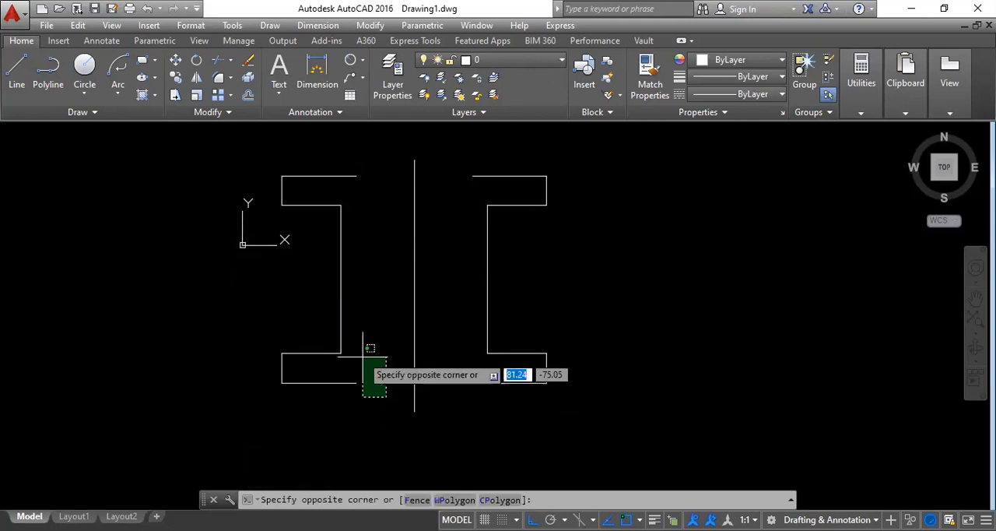
click(292, 163)
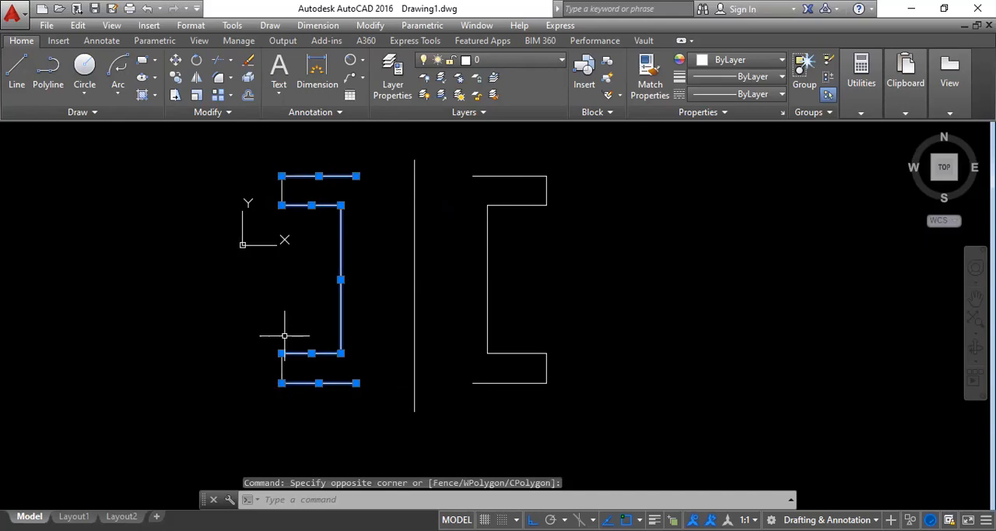
key(Escape)
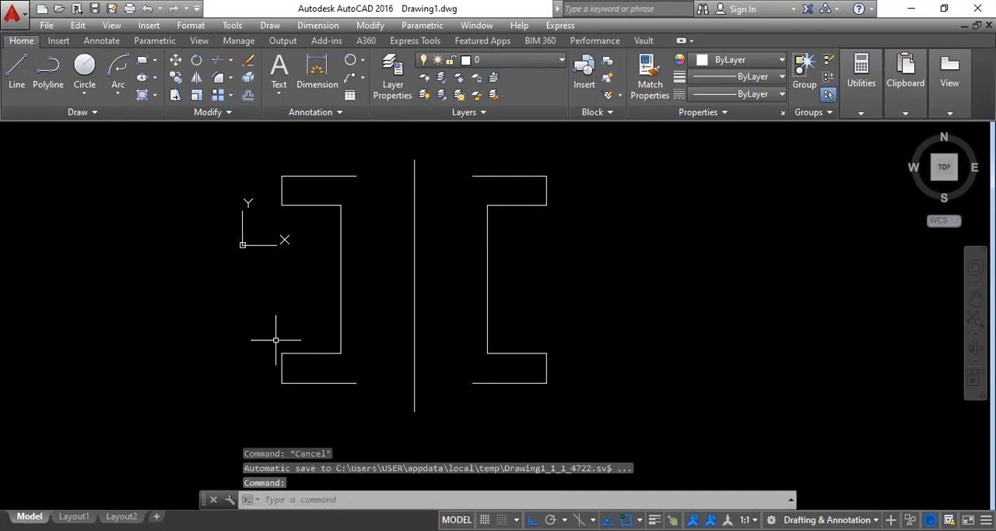
Move all seven lines of the original half profile about 258 units horizontally past the mirrored copy, and undo the move.
text(m)
key(Return)
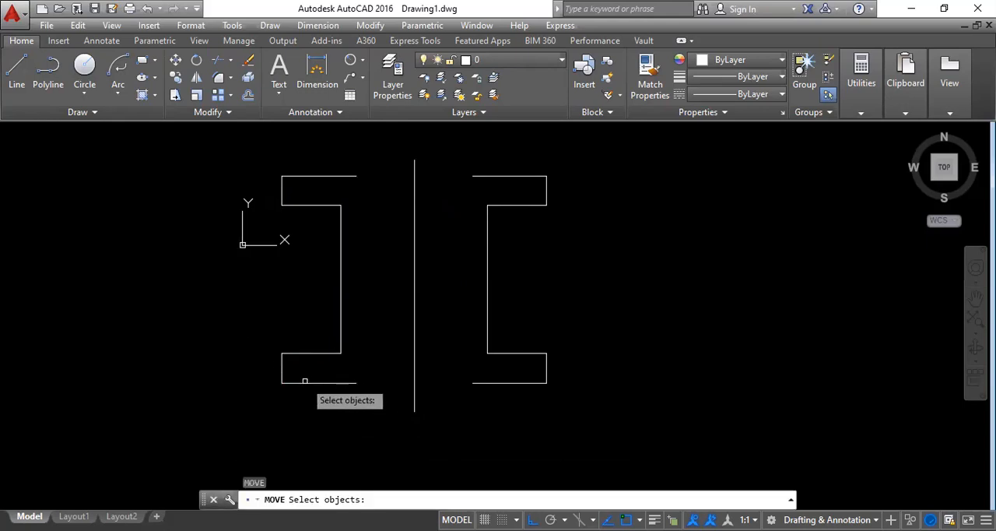
click(368, 410)
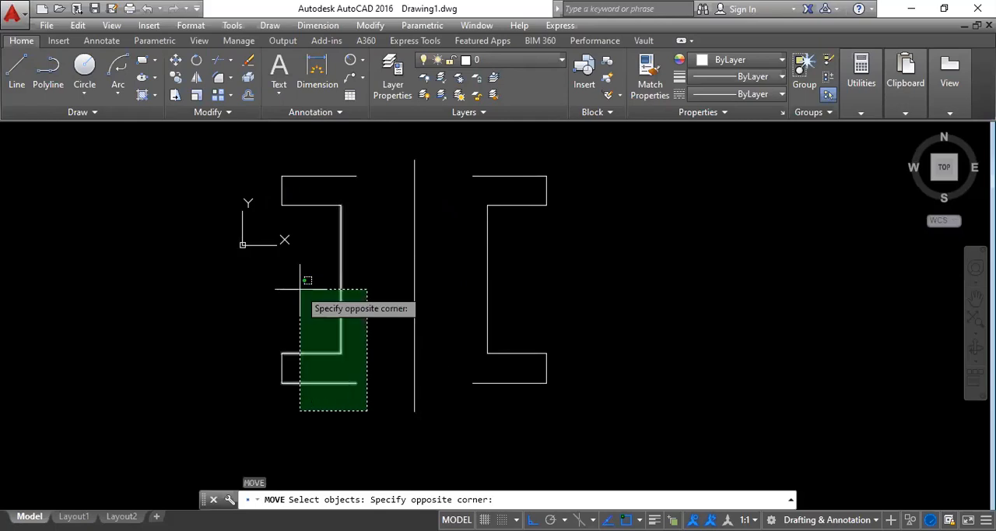
click(265, 165)
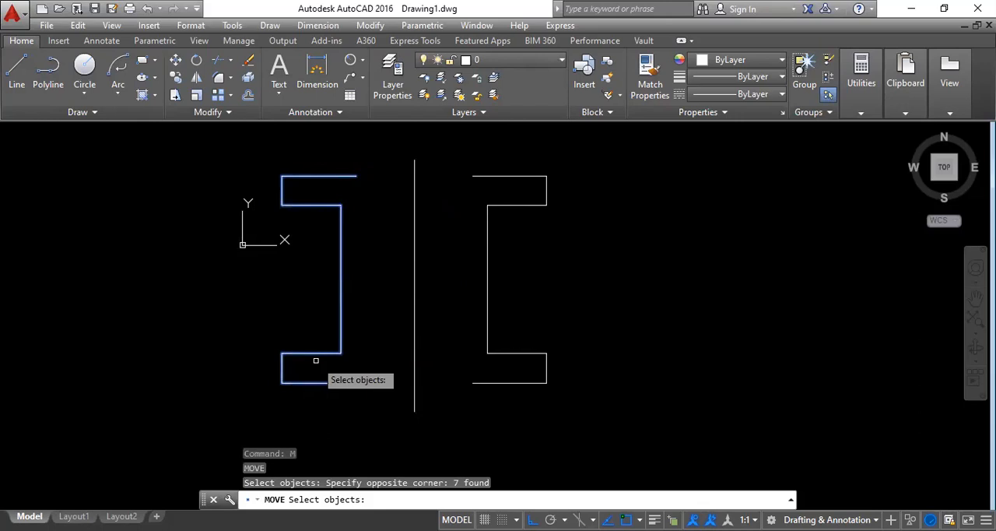
key(Return)
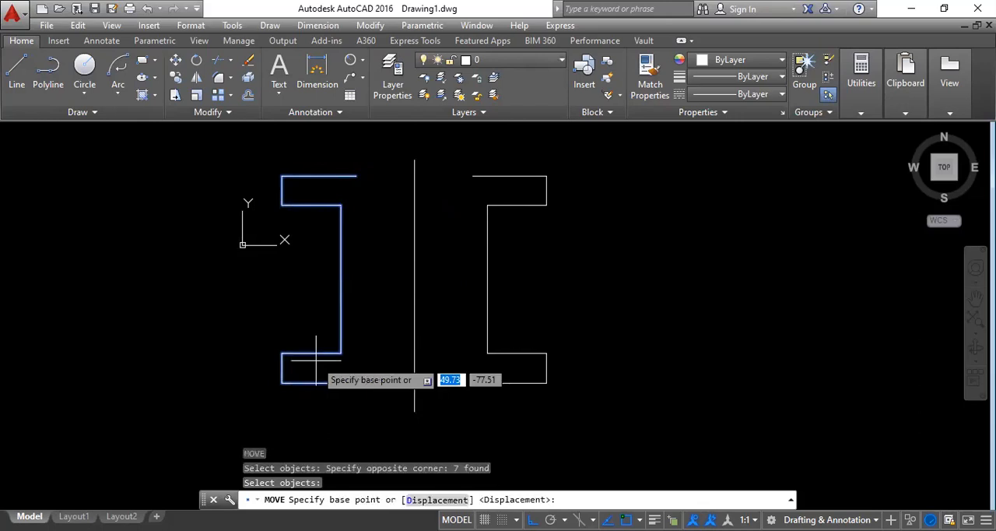
click(282, 382)
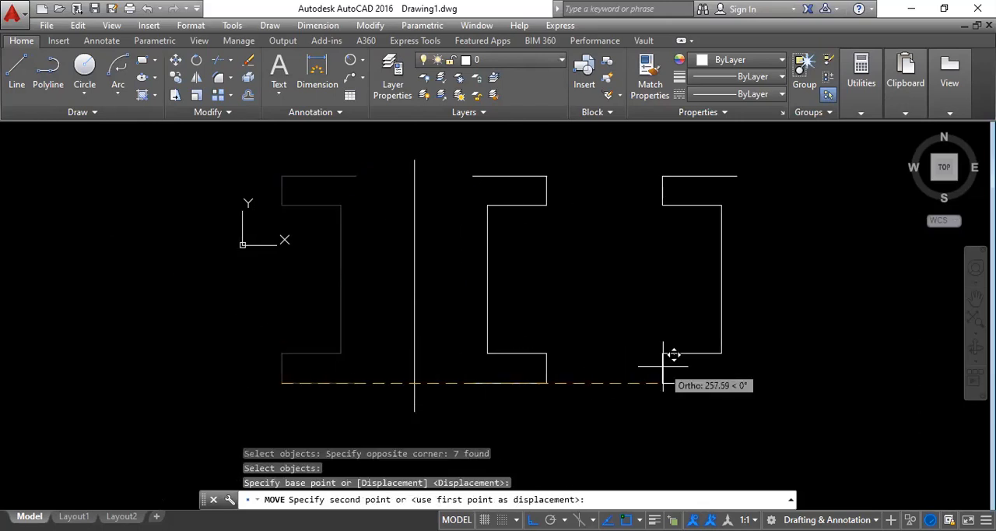
click(663, 365)
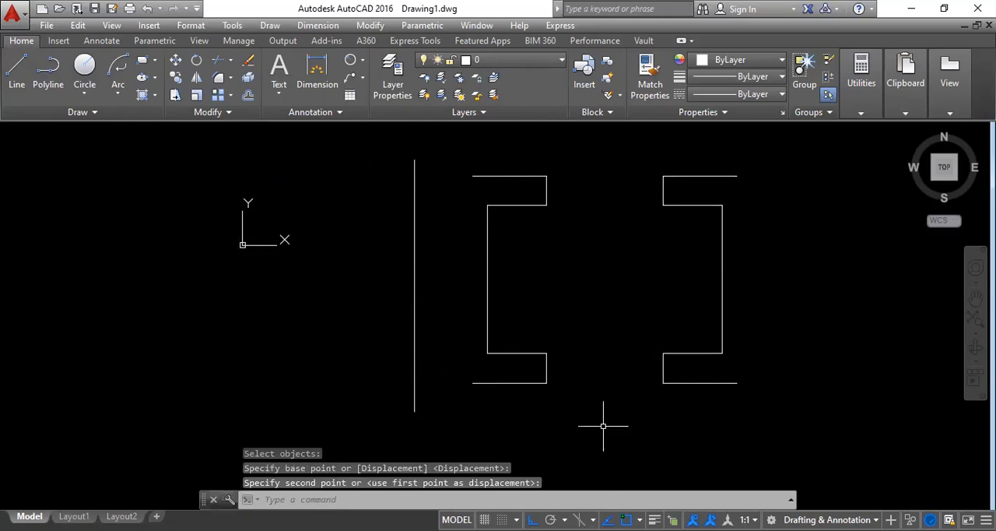
key(ctrl+z)
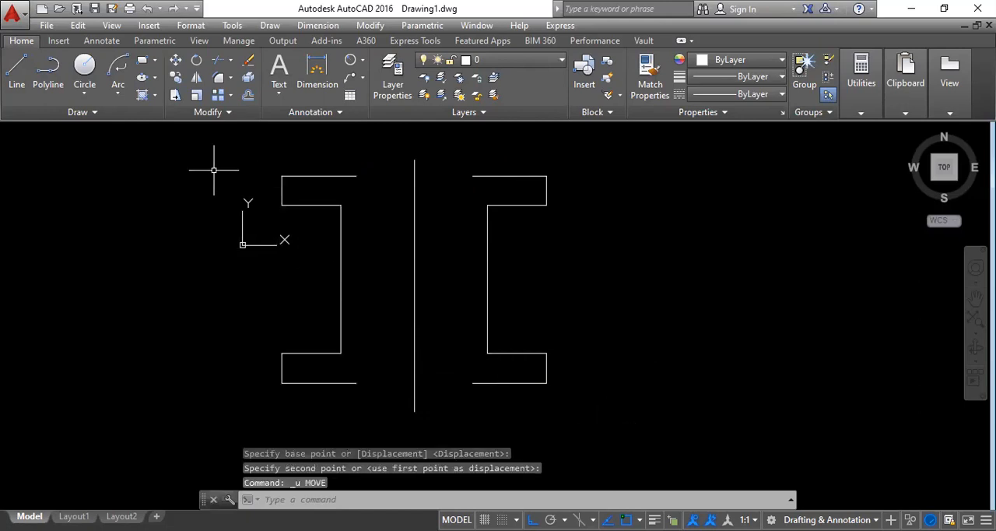
Select the two short vertical flange lines of the original half profile with an enclosing window and clear the selection.
click(190, 153)
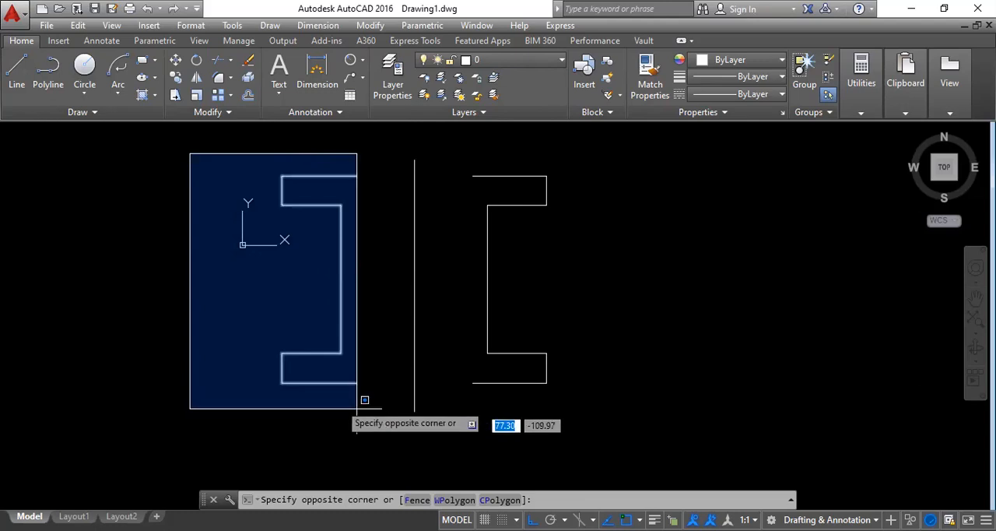
click(316, 400)
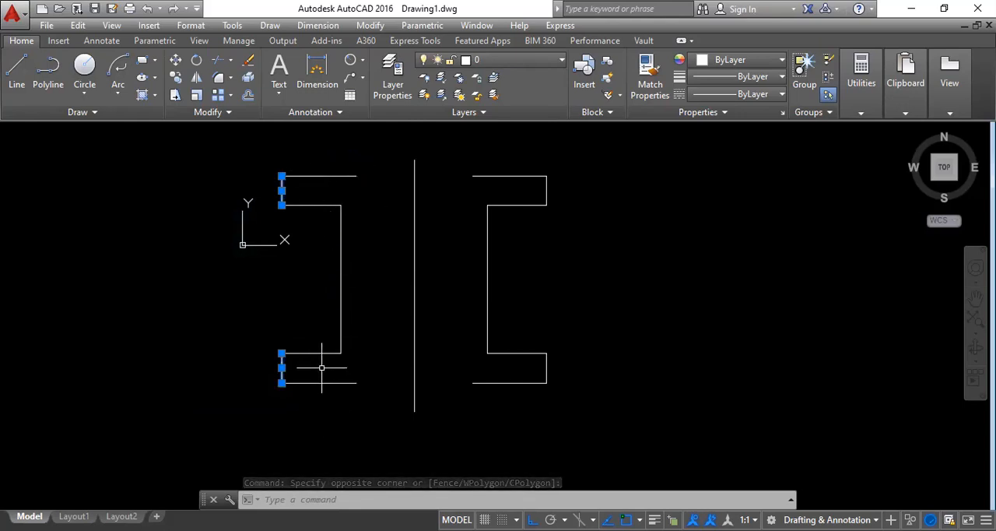
key(Escape)
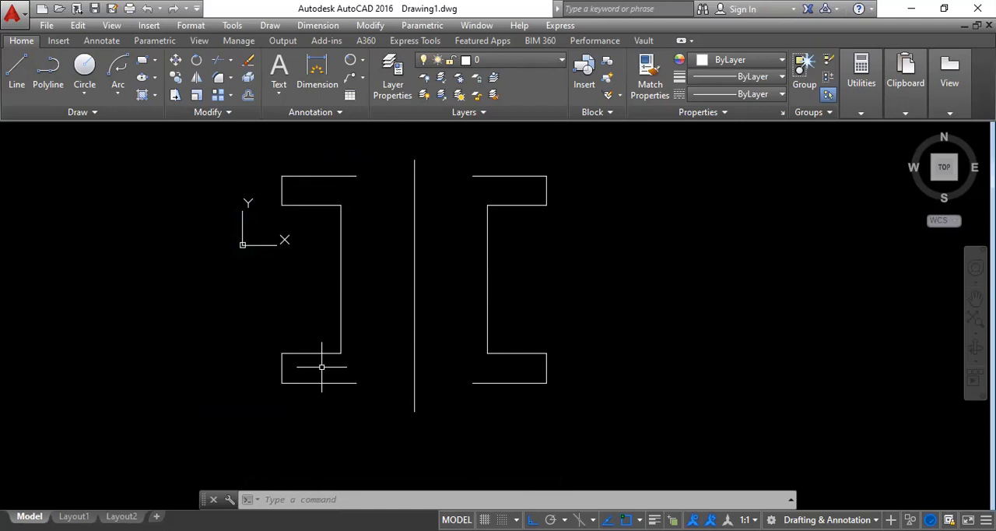
Select all seven lines of the original half profile by combining a crossing window with individual picks of the short vertical lines, and clear the selection.
click(384, 425)
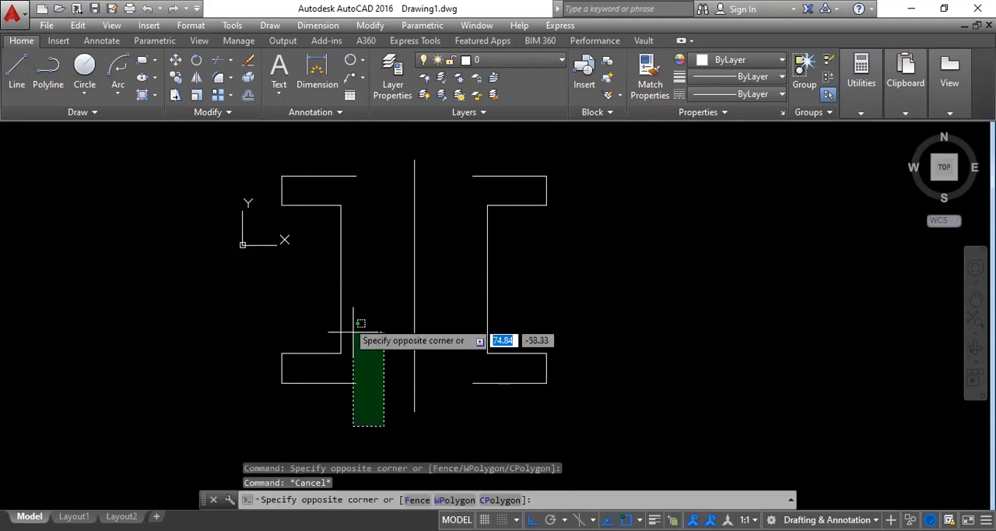
click(319, 156)
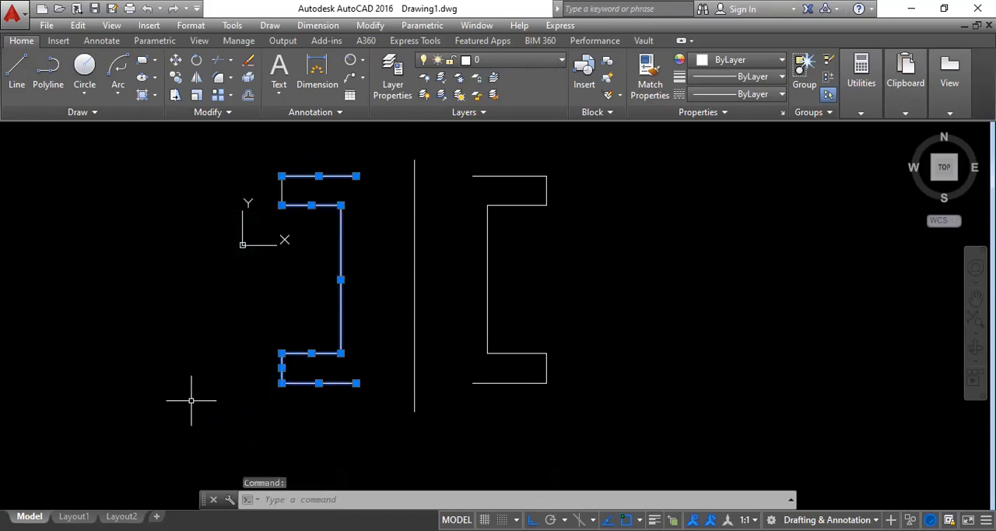
click(282, 190)
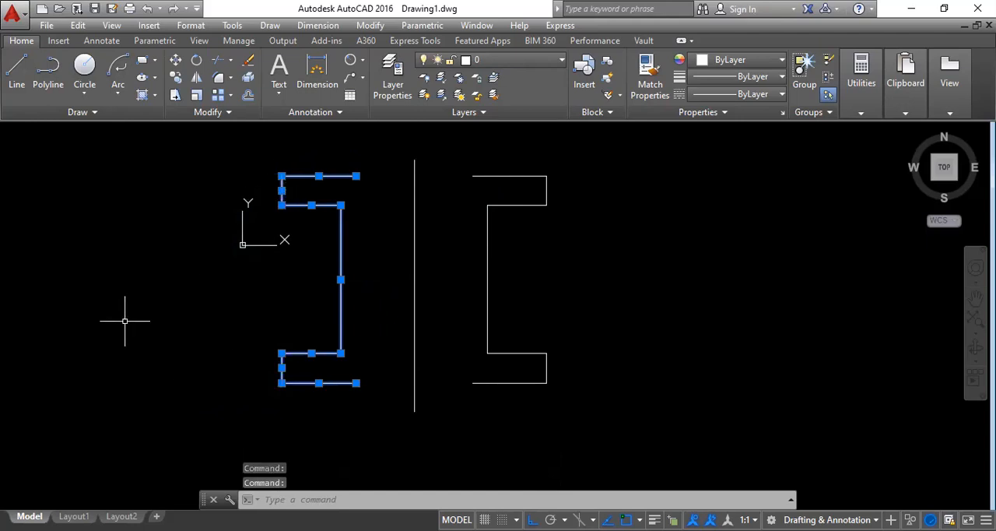
key(Escape)
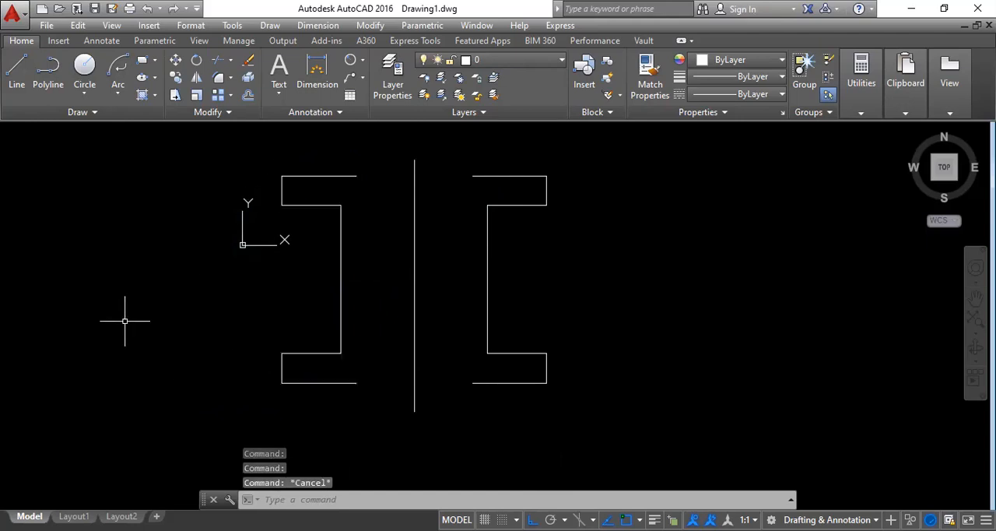